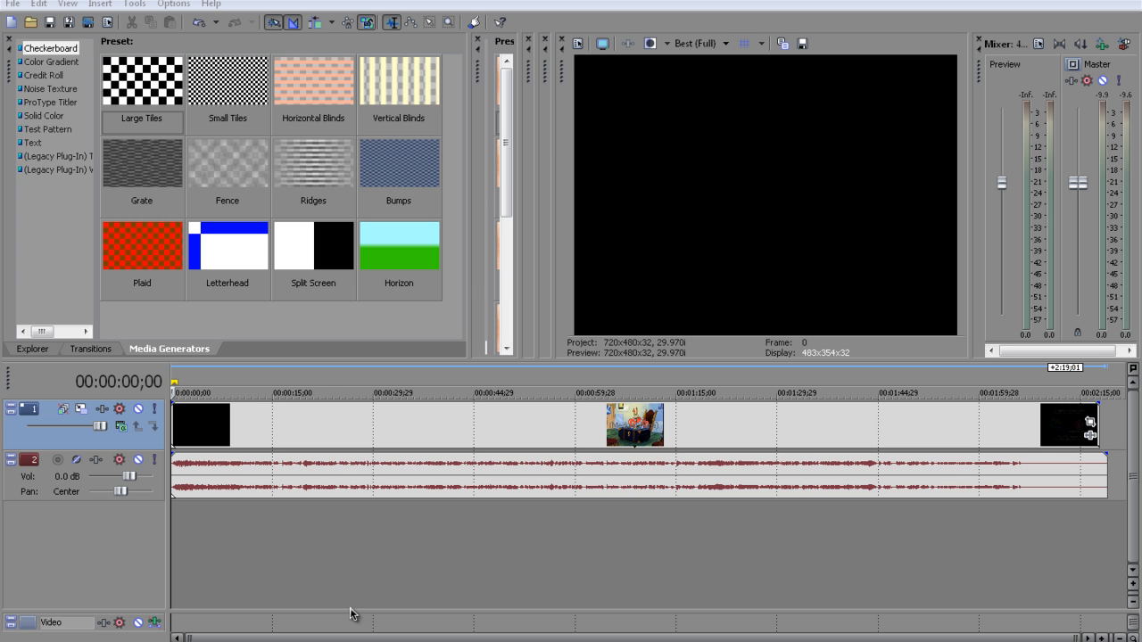
Play the project, mute the audio track's volume fully, and bring it back up to -2.7 dB
{"action": "key", "text": "space"}
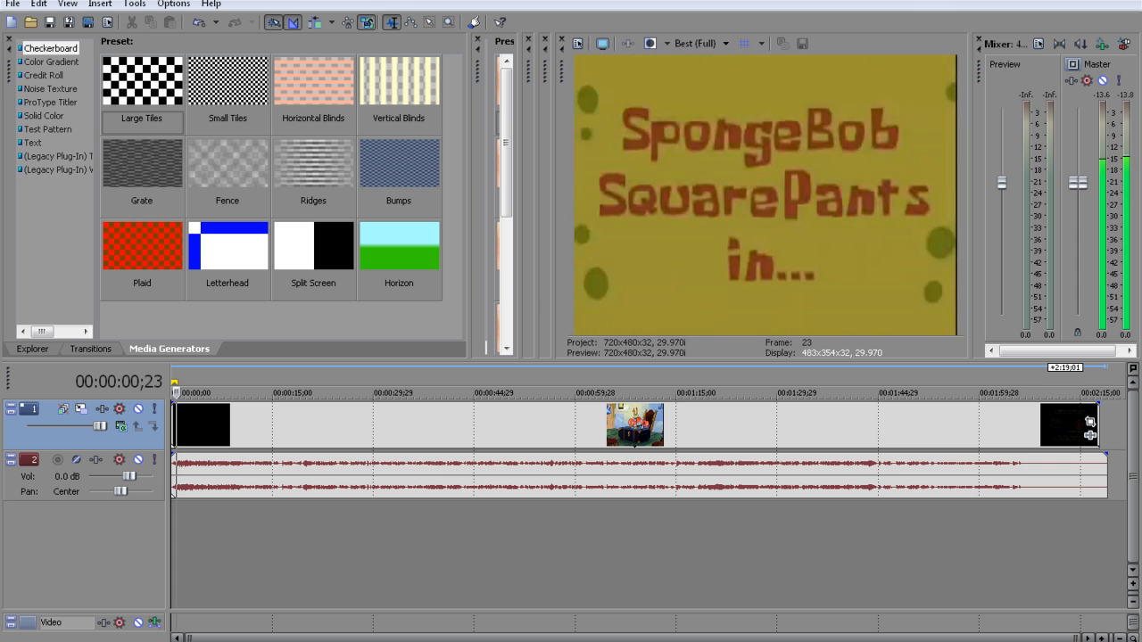
{"action": "left_click_drag", "start_coordinate": [130, 482], "coordinate": [76, 483]}
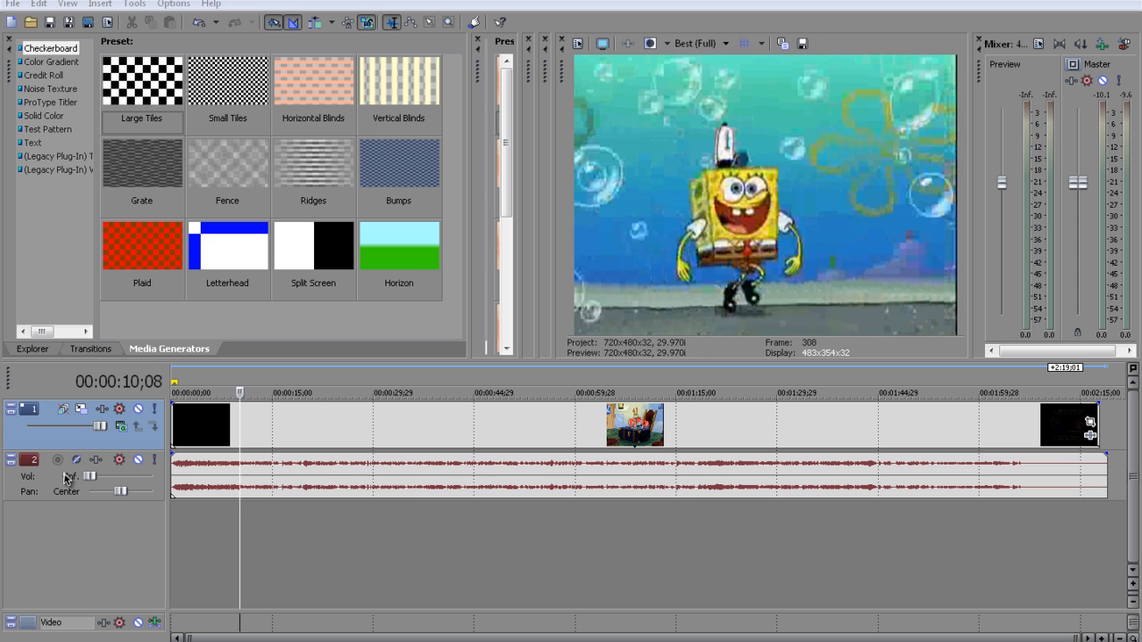
{"action": "left_click_drag", "start_coordinate": [90, 477], "coordinate": [126, 487]}
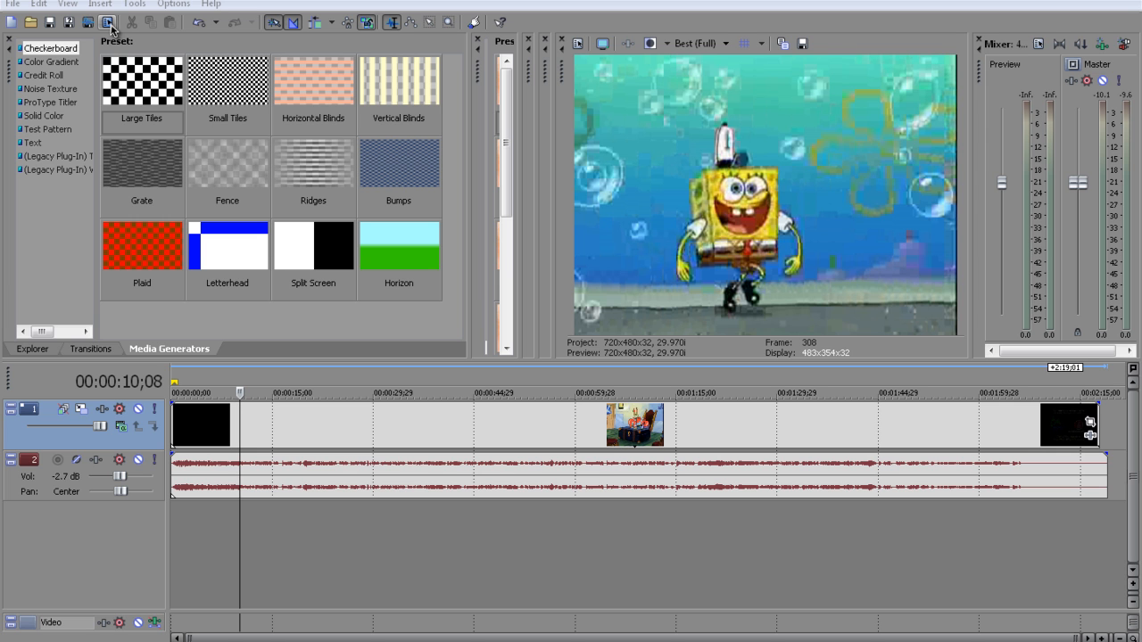
Set the project video template to NTSC DV Widescreen (720x480, 29.970 fps)
{"action": "left_click", "coordinate": [108, 22]}
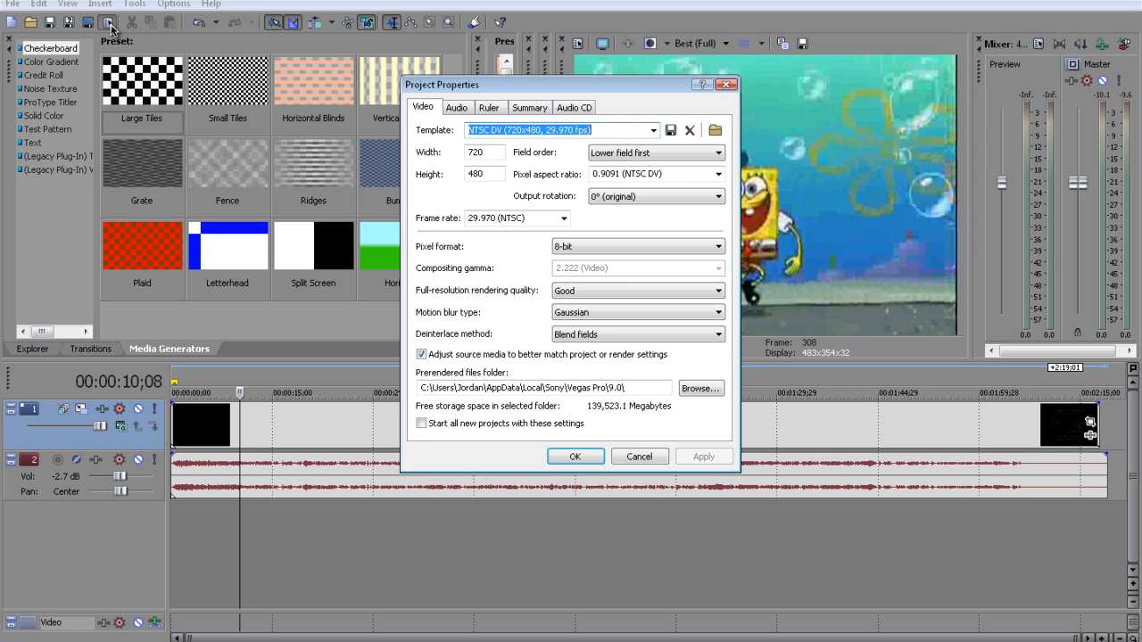
{"action": "left_click", "coordinate": [659, 132]}
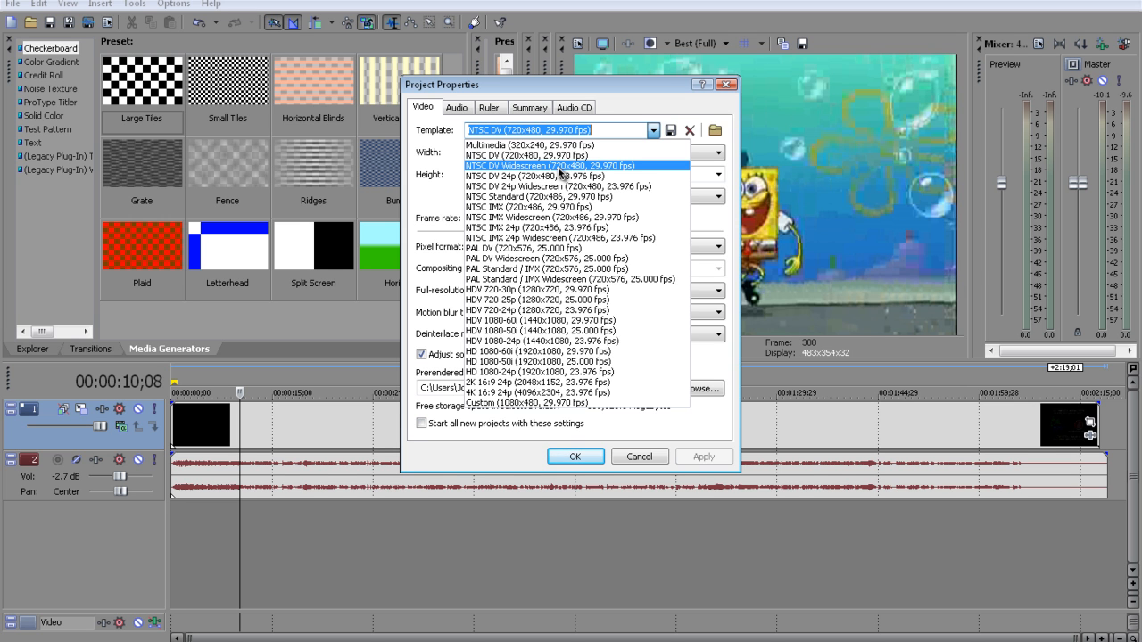
{"action": "left_click", "coordinate": [638, 168]}
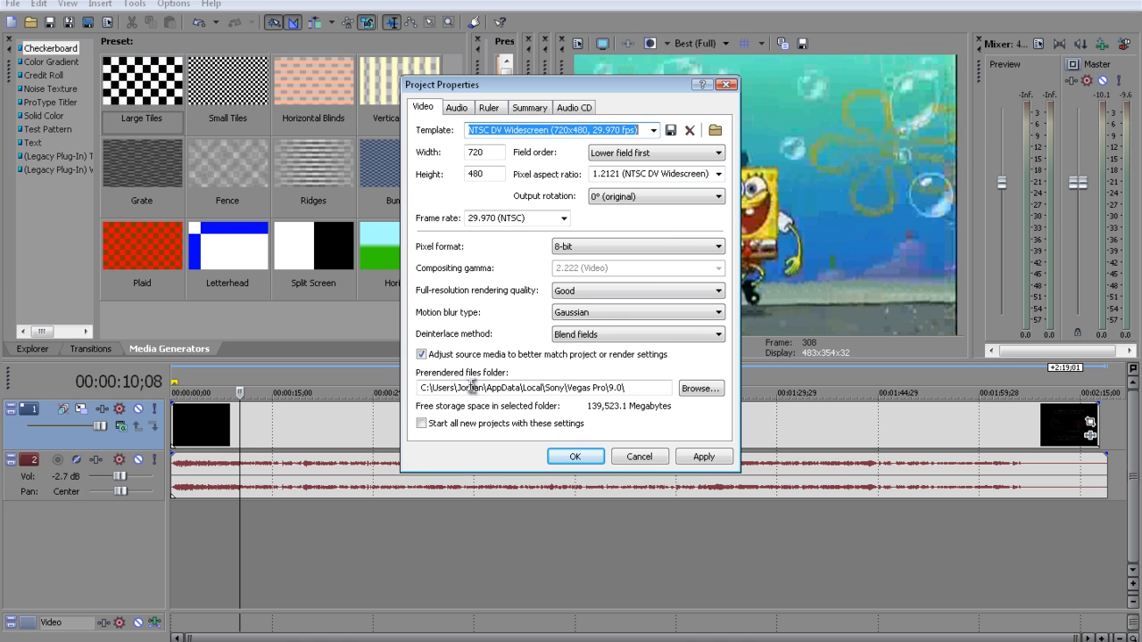
{"action": "left_click", "coordinate": [578, 456]}
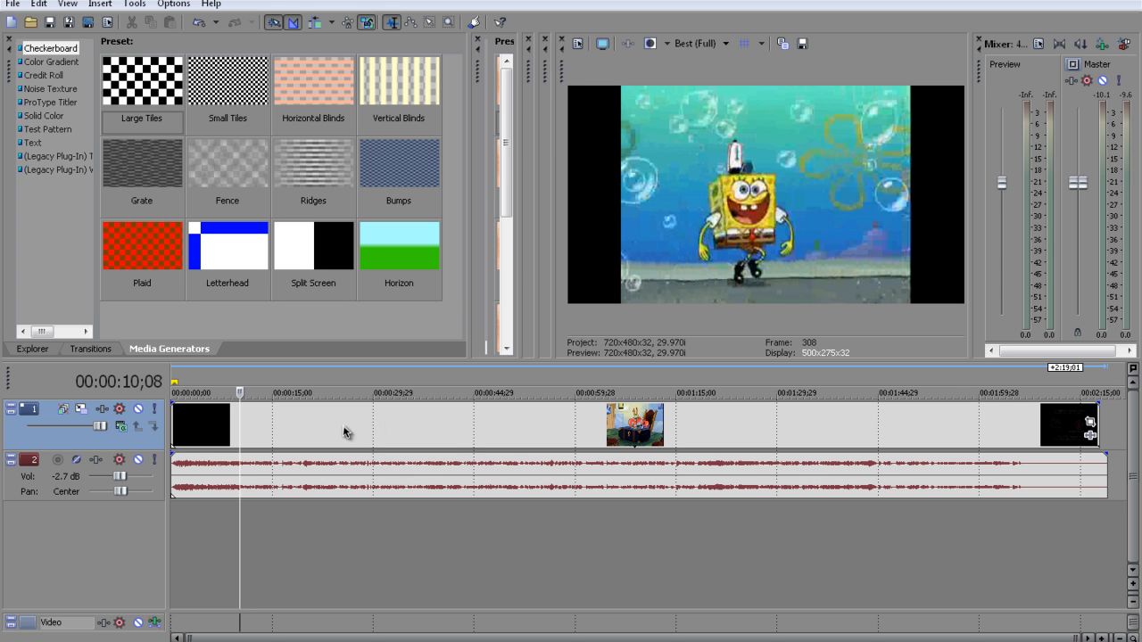
Open Event Pan/Crop for the video clip as a floating window and enlarge it for more workspace
{"action": "left_click", "coordinate": [1089, 422]}
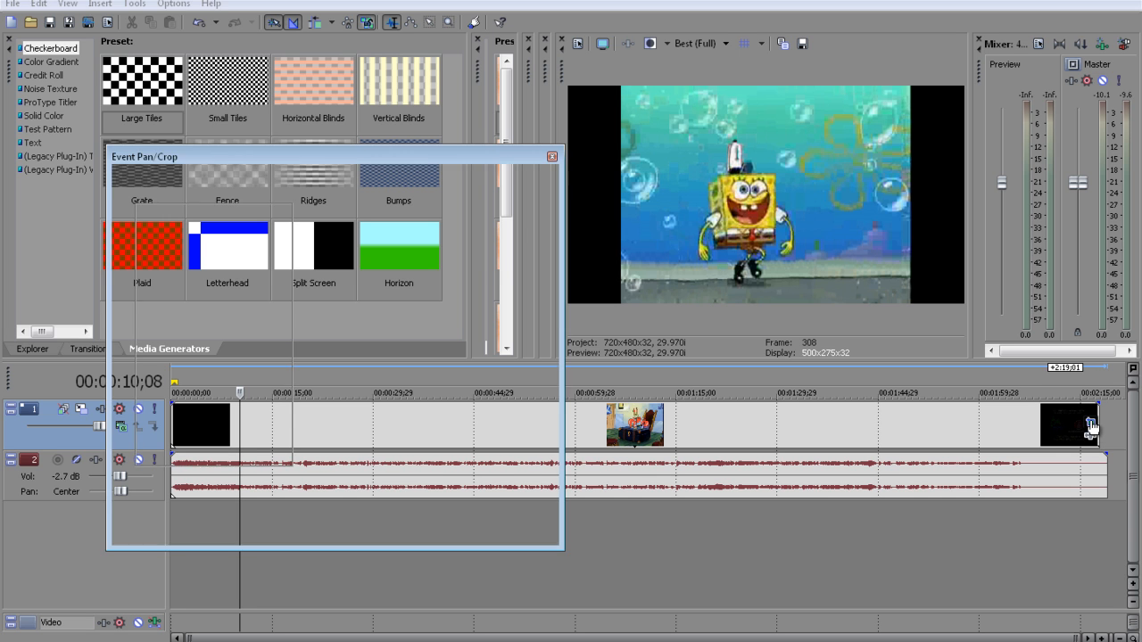
{"action": "left_click_drag", "start_coordinate": [417, 161], "coordinate": [370, 57]}
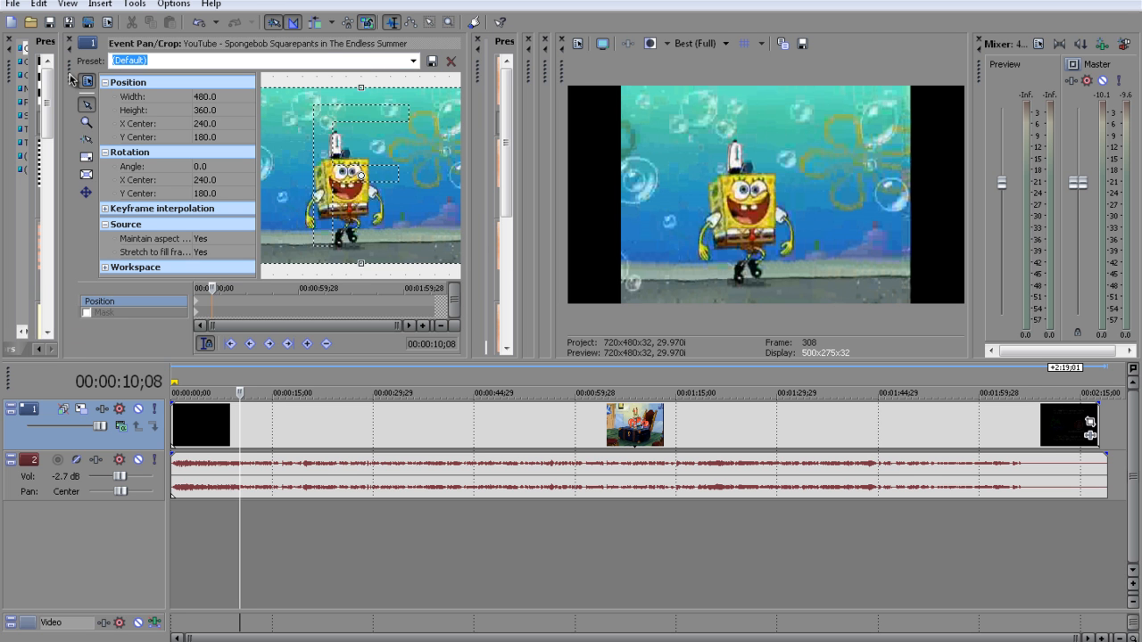
{"action": "left_click_drag", "start_coordinate": [70, 77], "coordinate": [287, 205]}
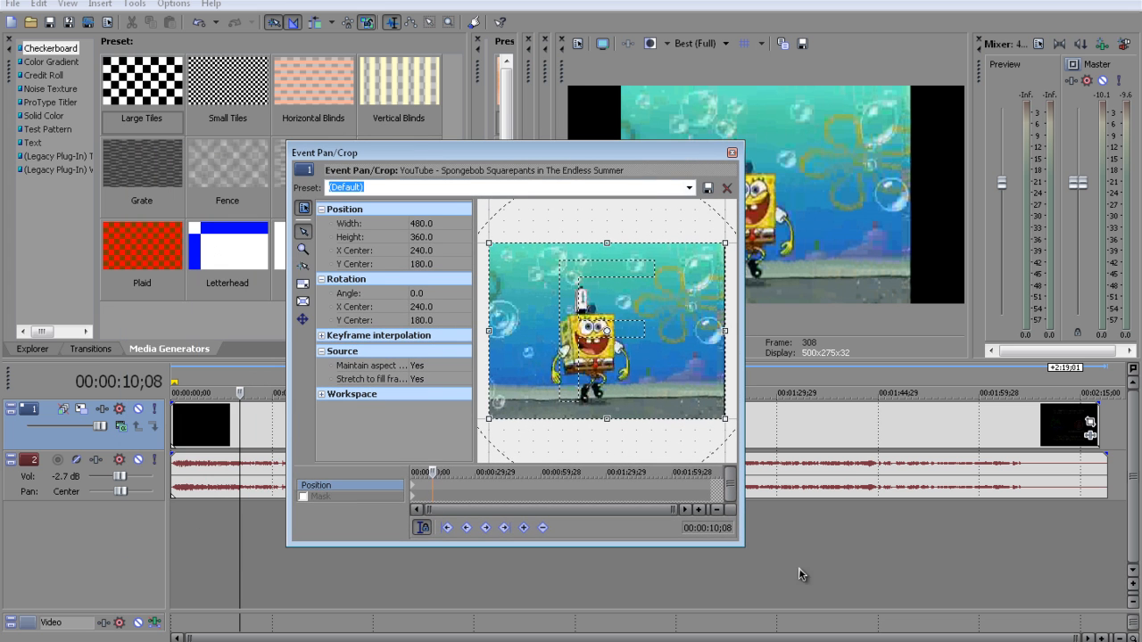
{"action": "left_click_drag", "start_coordinate": [739, 543], "coordinate": [916, 640]}
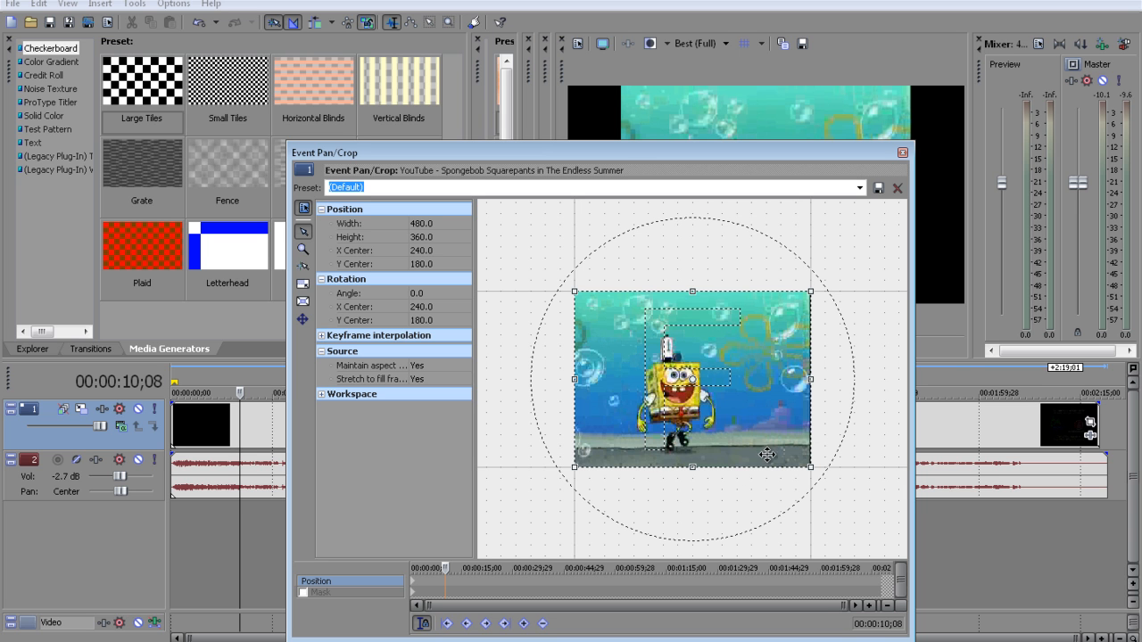
Try widening the crop frame to about 696.4 and shifting its centre to about 177, 181.6, and restore the default framing
{"action": "left_click_drag", "start_coordinate": [577, 378], "coordinate": [480, 383]}
{"action": "left_click_drag", "start_coordinate": [616, 152], "coordinate": [349, 205]}
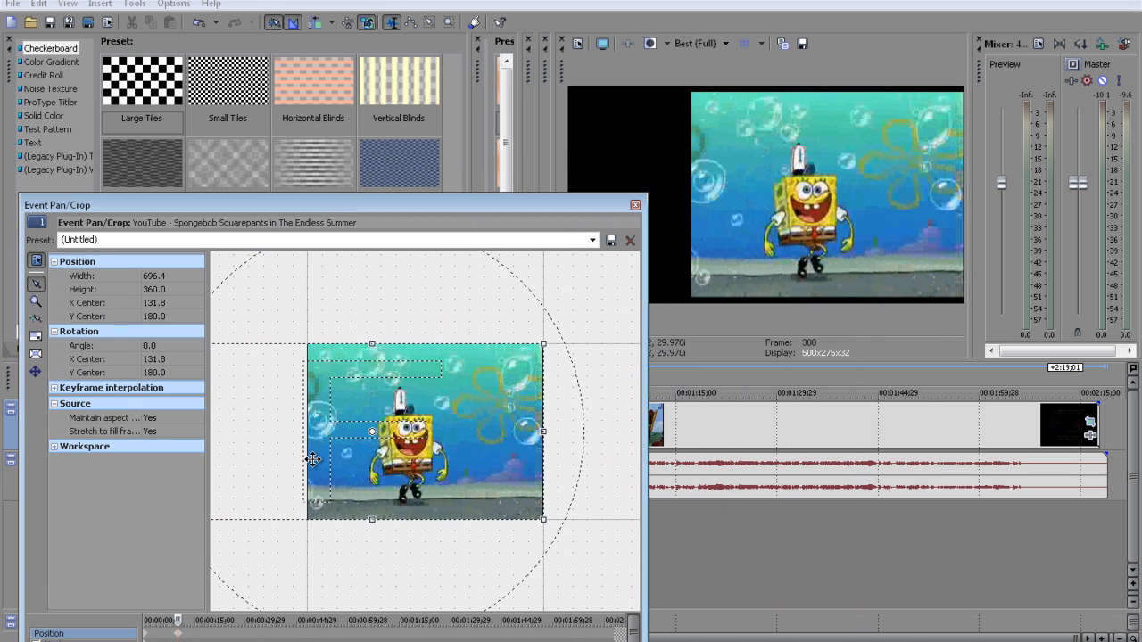
{"action": "mouse_move", "coordinate": [498, 445]}
{"action": "left_mouse_down"}
{"action": "mouse_move", "coordinate": [446, 513]}
{"action": "mouse_move", "coordinate": [378, 482]}
{"action": "mouse_move", "coordinate": [491, 499]}
{"action": "mouse_move", "coordinate": [459, 505]}
{"action": "mouse_move", "coordinate": [538, 376]}
{"action": "mouse_move", "coordinate": [488, 438]}
{"action": "left_mouse_up"}
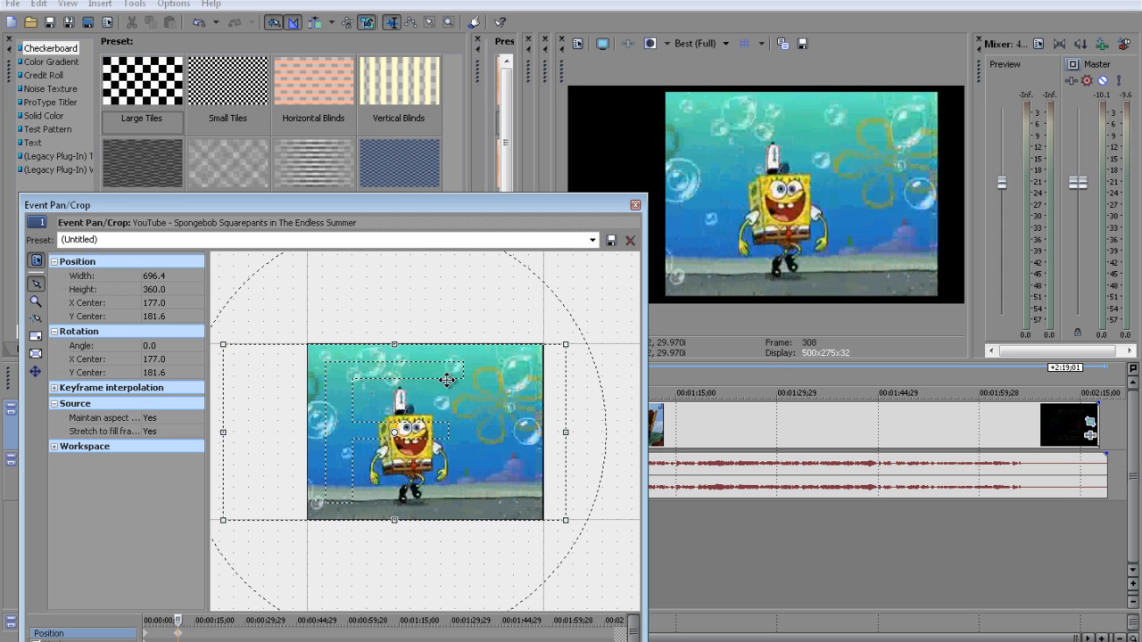
{"action": "right_click", "coordinate": [436, 427]}
{"action": "left_click", "coordinate": [486, 437]}
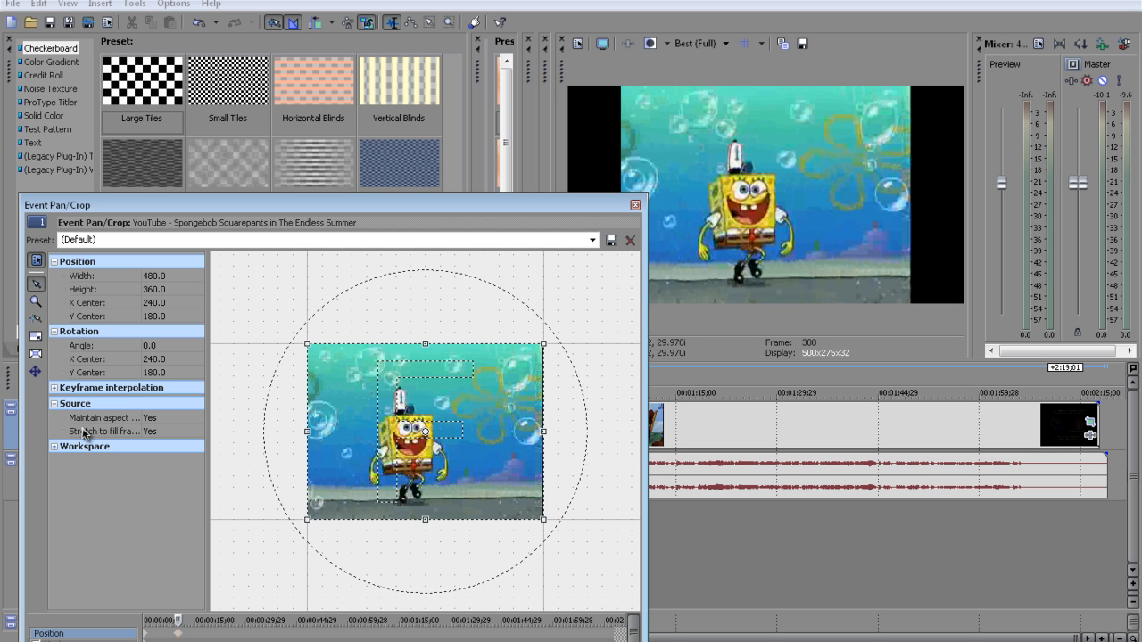
Set Maintain aspect ratio to No for the clip's source so the picture fills the widescreen frame
{"action": "left_click", "coordinate": [53, 404]}
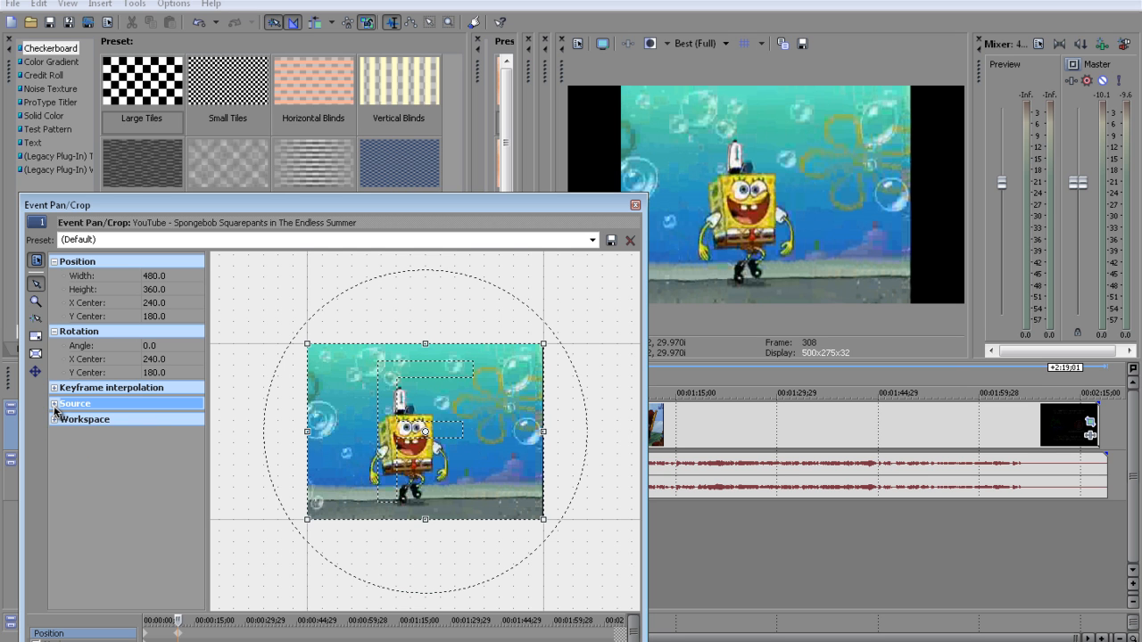
{"action": "left_click", "coordinate": [54, 404]}
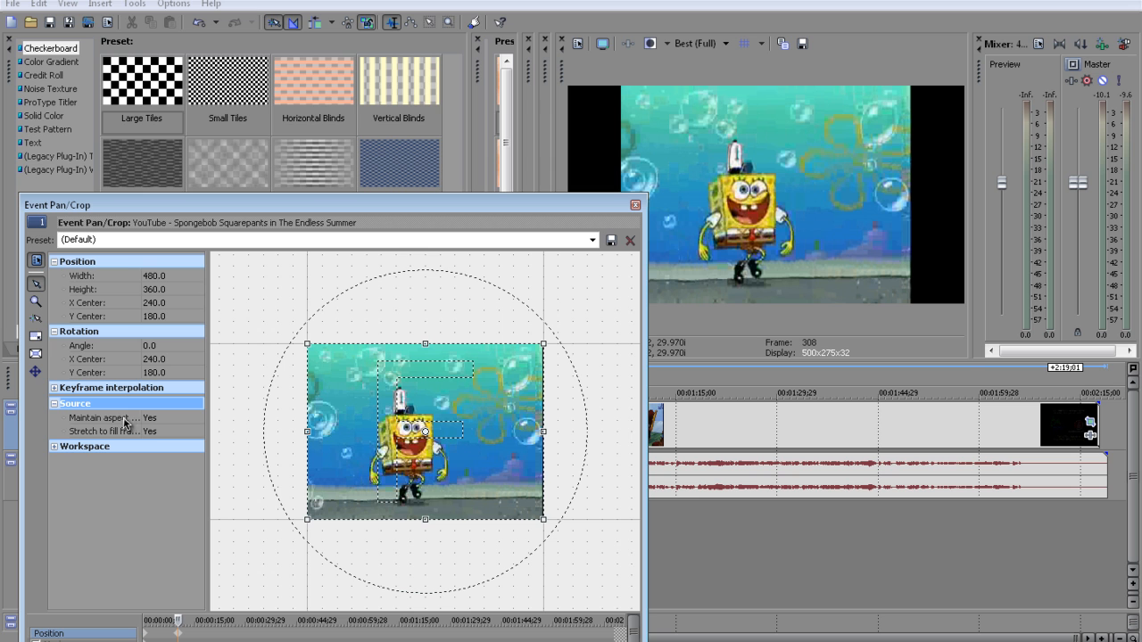
{"action": "mouse_move", "coordinate": [142, 417]}
{"action": "left_mouse_down"}
{"action": "mouse_move", "coordinate": [183, 425]}
{"action": "mouse_move", "coordinate": [155, 425]}
{"action": "left_mouse_up"}
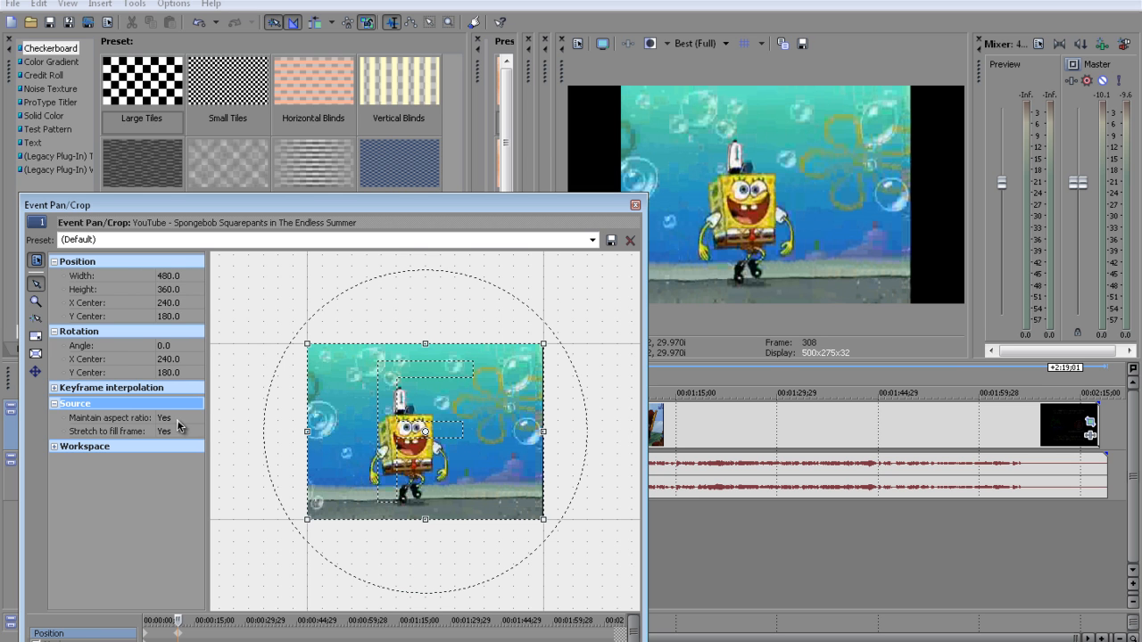
{"action": "left_click", "coordinate": [178, 420]}
{"action": "left_click", "coordinate": [177, 439]}
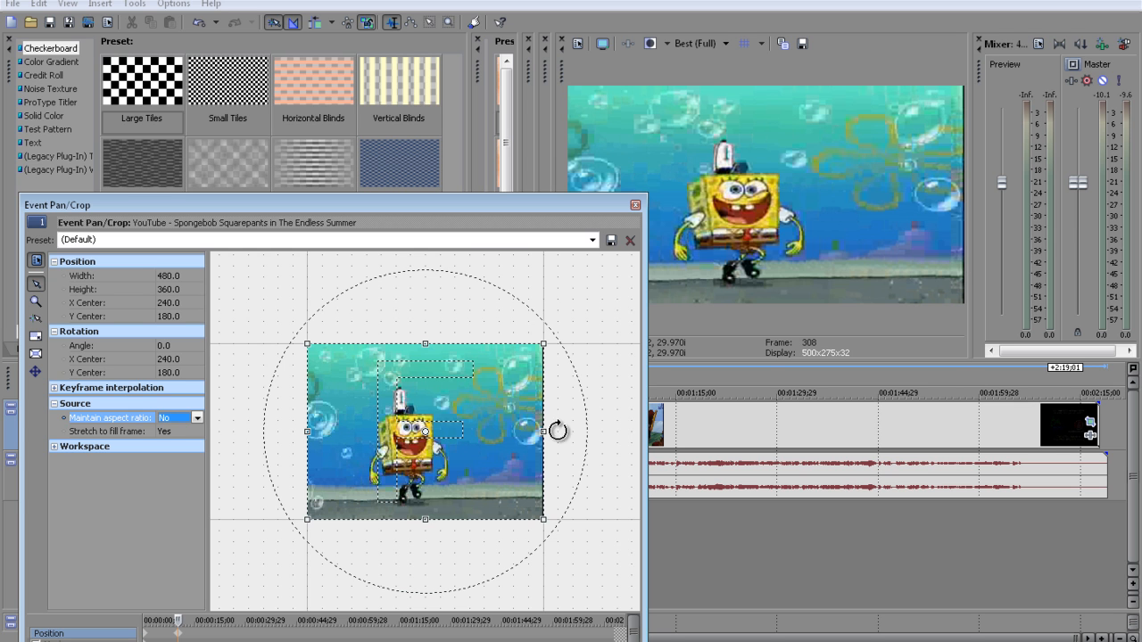
Narrow the crop frame to about 475.2 at 00:00:10;08 and try sliding its keyframe toward the start of the clip
{"action": "left_click_drag", "start_coordinate": [544, 433], "coordinate": [544, 434]}
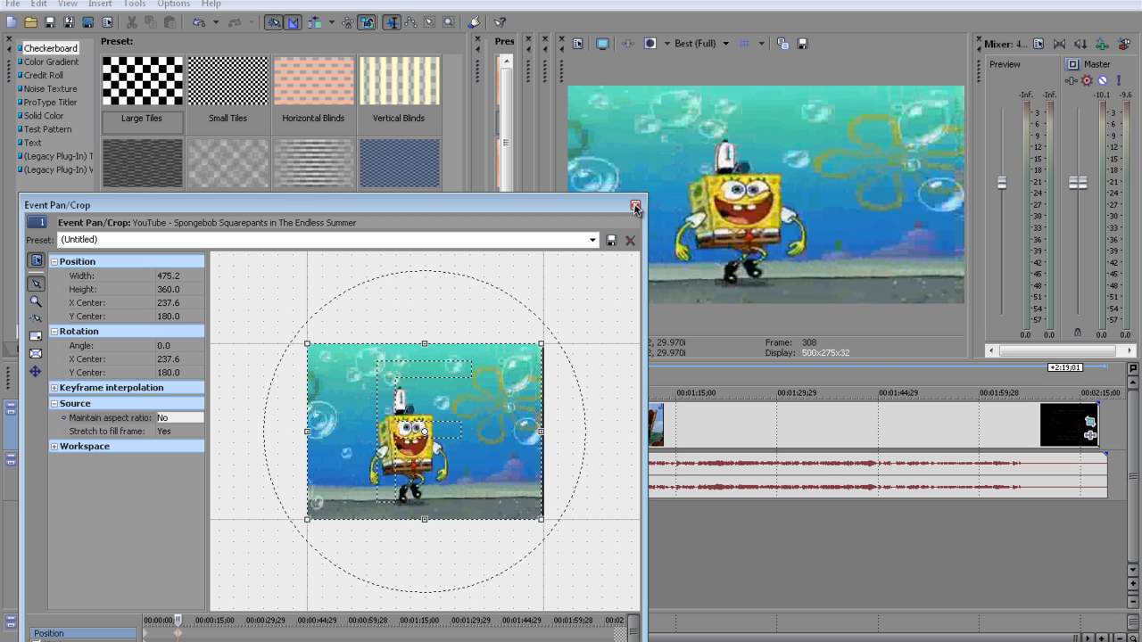
{"action": "left_click_drag", "start_coordinate": [482, 212], "coordinate": [544, 162]}
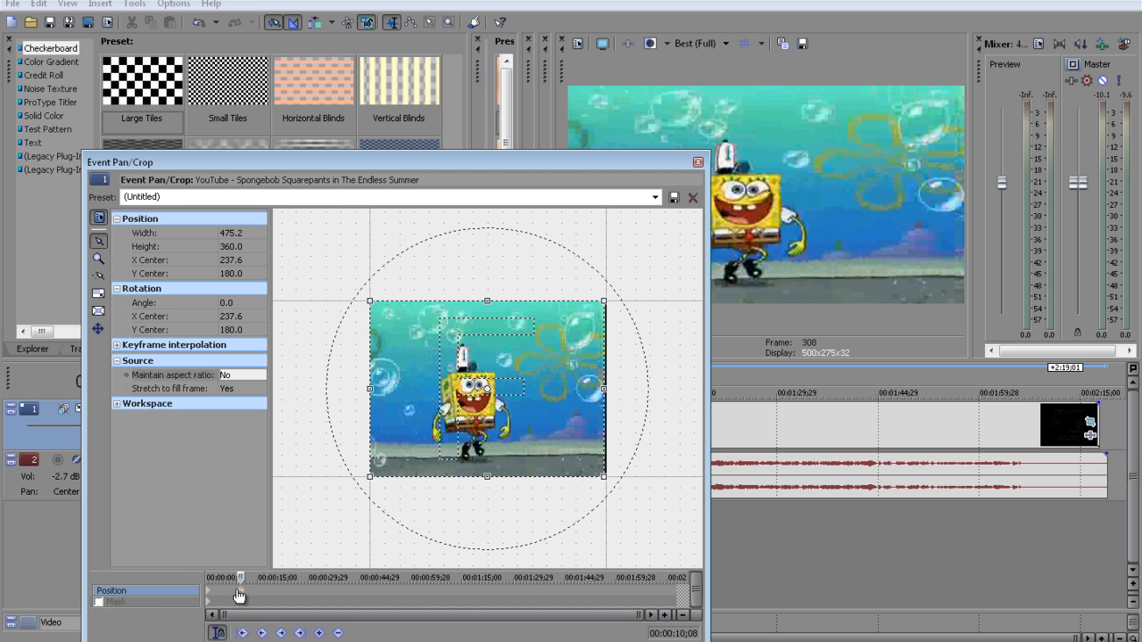
{"action": "left_click_drag", "start_coordinate": [238, 592], "coordinate": [211, 593]}
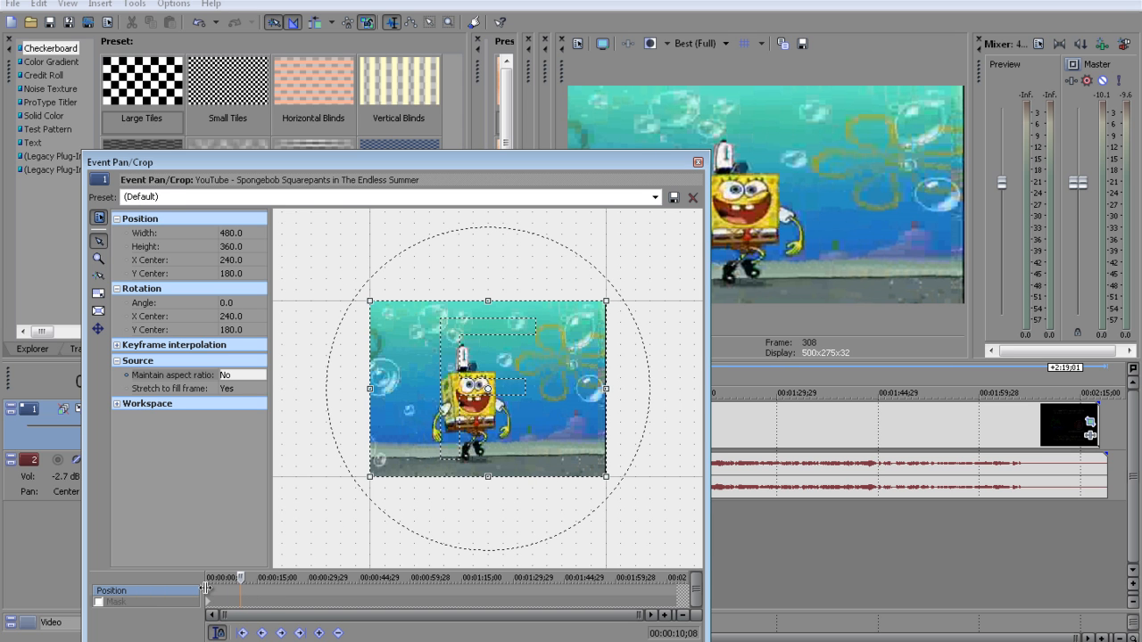
{"action": "left_click_drag", "start_coordinate": [211, 593], "coordinate": [240, 595]}
{"action": "left_click", "coordinate": [210, 597]}
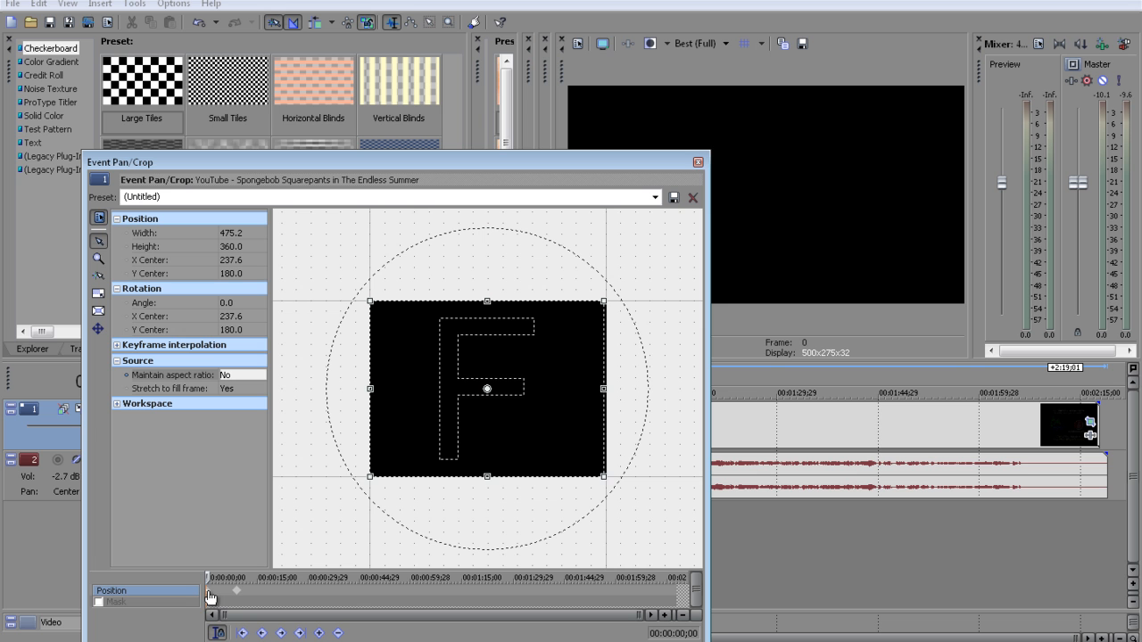
{"action": "left_click", "coordinate": [299, 596]}
{"action": "left_click_drag", "start_coordinate": [238, 595], "coordinate": [217, 597]}
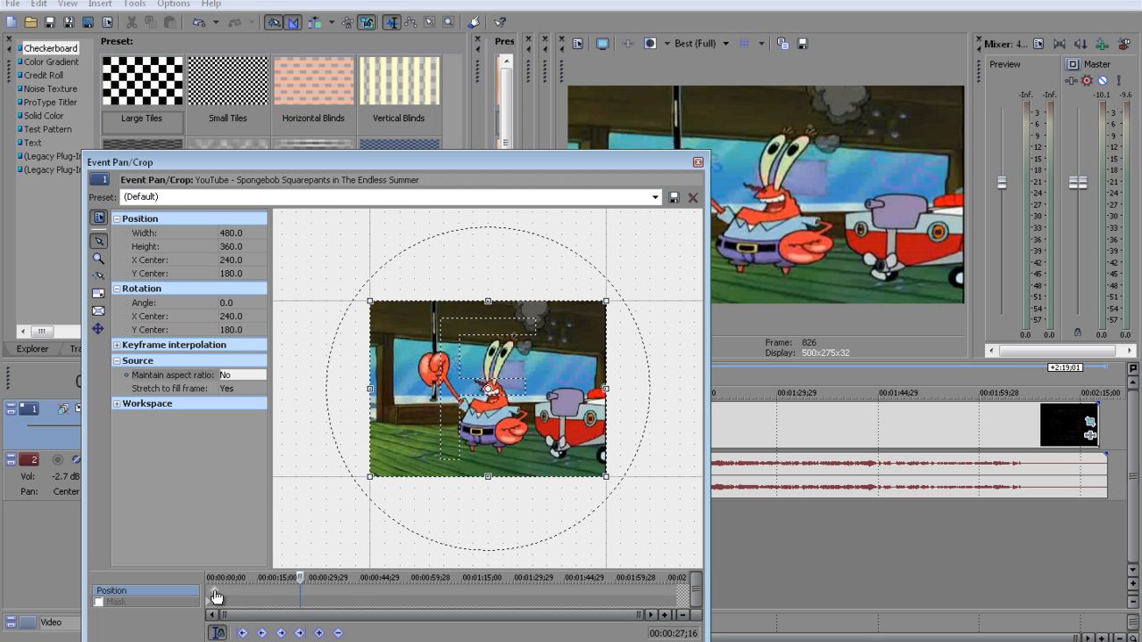
Add a keyframe at 00:00:29;06 with the crop frame centred at about 78.5, 84.7, and scrub through the resulting pan
{"action": "left_click_drag", "start_coordinate": [300, 577], "coordinate": [246, 584]}
{"action": "mouse_move", "coordinate": [246, 583]}
{"action": "left_mouse_down"}
{"action": "mouse_move", "coordinate": [200, 581]}
{"action": "mouse_move", "coordinate": [243, 580]}
{"action": "left_mouse_up"}
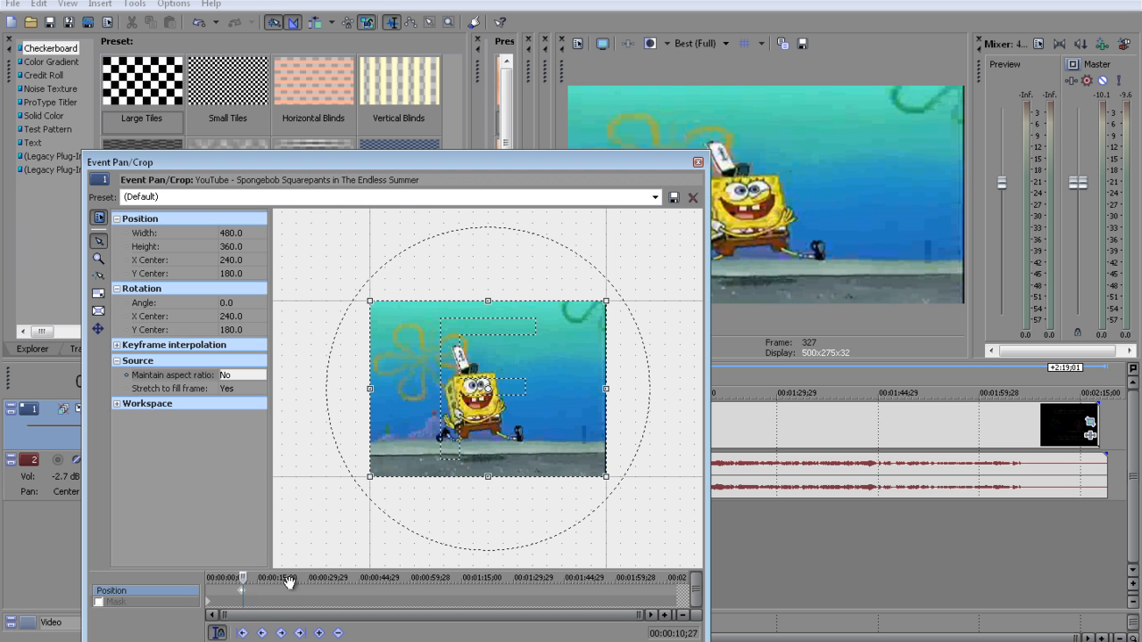
{"action": "left_click_drag", "start_coordinate": [243, 577], "coordinate": [305, 577]}
{"action": "left_click_drag", "start_coordinate": [541, 415], "coordinate": [460, 368]}
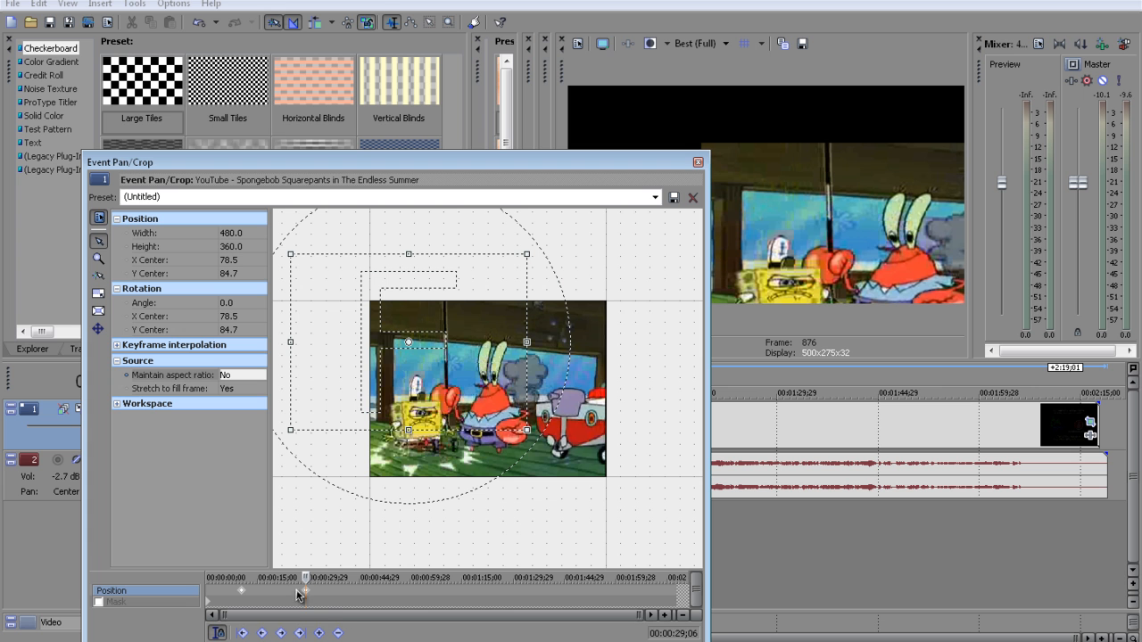
{"action": "left_click_drag", "start_coordinate": [304, 578], "coordinate": [243, 584]}
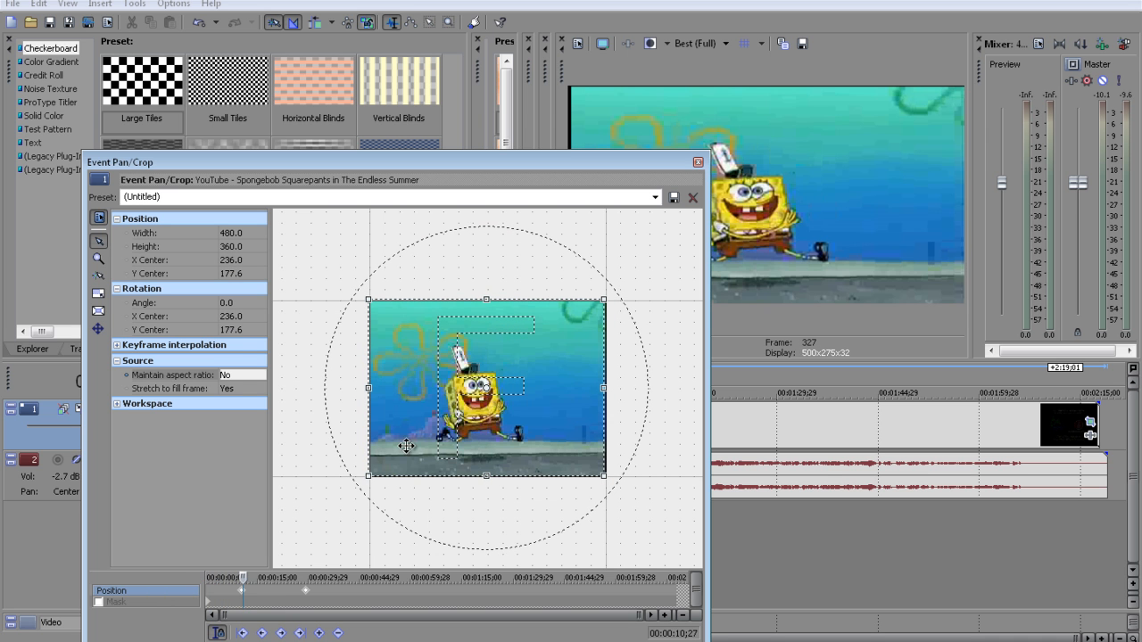
{"action": "left_click_drag", "start_coordinate": [242, 578], "coordinate": [331, 602]}
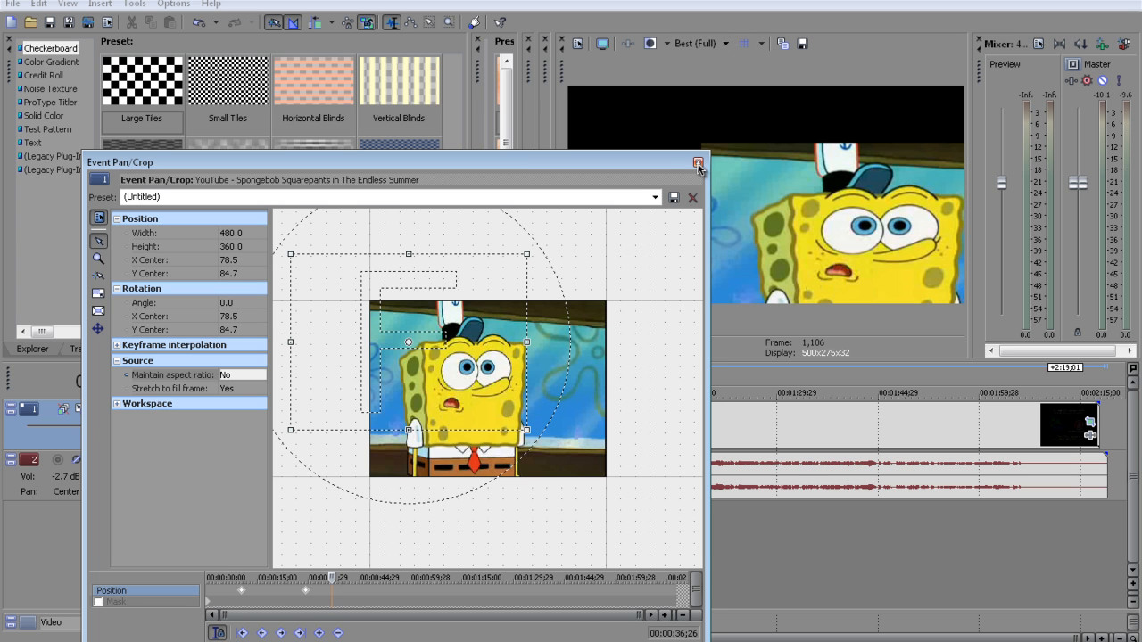
Remove the added position keyframes from the clip and close the Event Pan/Crop window
{"action": "left_click", "coordinate": [307, 598]}
{"action": "left_click", "coordinate": [217, 630]}
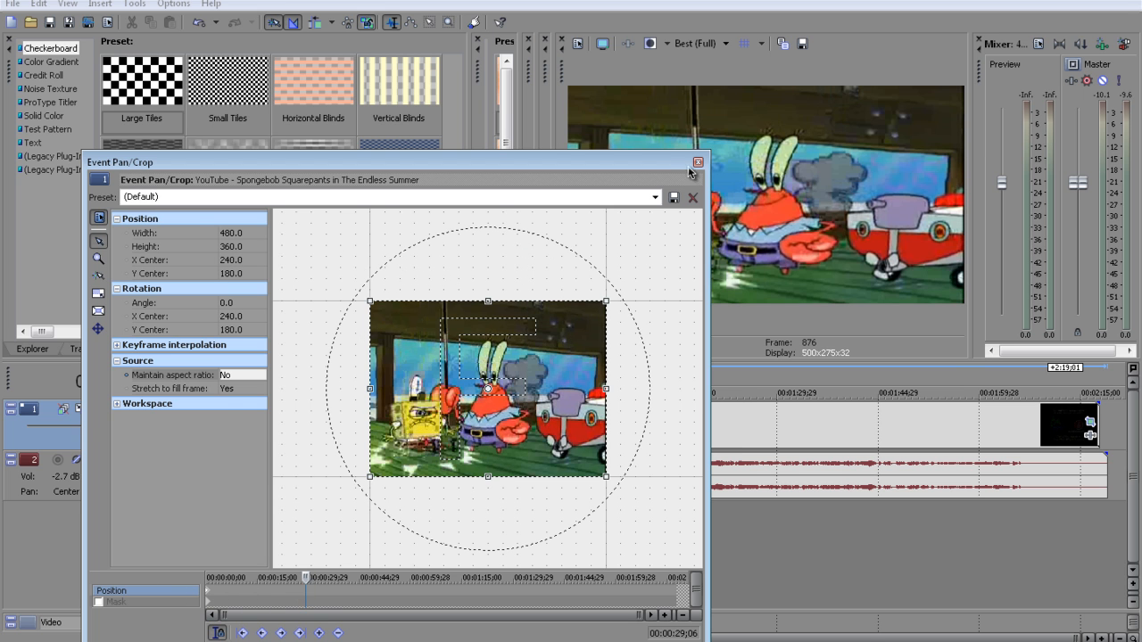
{"action": "left_click", "coordinate": [698, 163]}
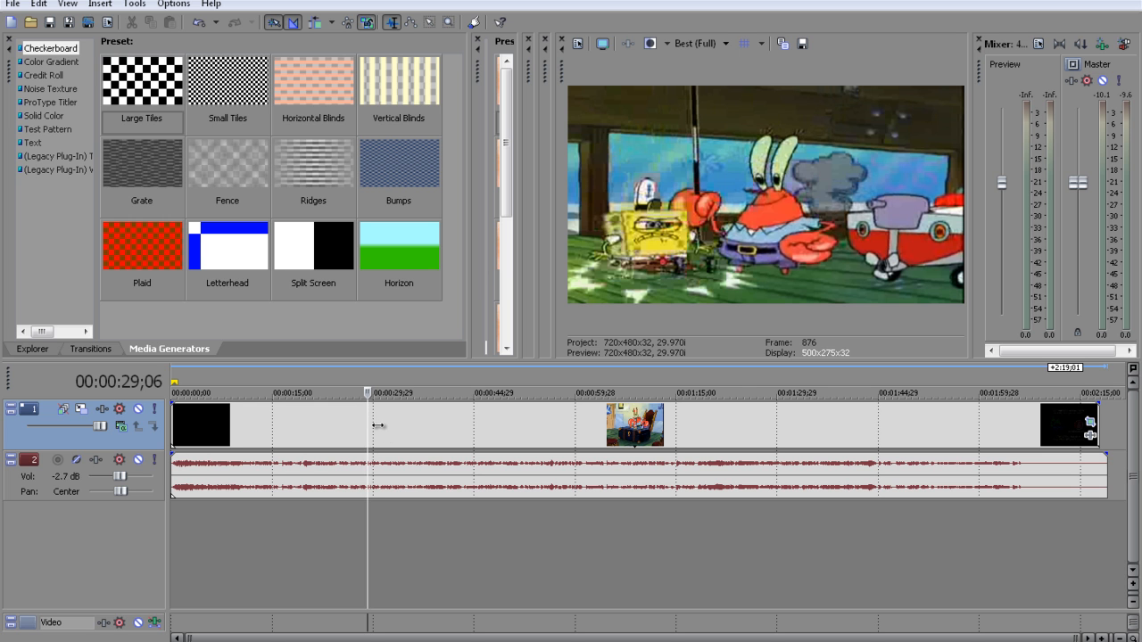
Split the video and audio clip at 00:00:19;19 and move the playhead to 00:00:21;19
{"action": "left_click", "coordinate": [351, 420]}
{"action": "key", "text": "Left"}
{"action": "key", "text": "Left"}
{"action": "key", "text": "Left"}
{"action": "key", "text": "Left"}
{"action": "key", "text": "Left"}
{"action": "key", "text": "Left"}
{"action": "key", "text": "Left"}
{"action": "key", "text": "Left"}
{"action": "key", "text": "Left"}
{"action": "key", "text": "Left"}
{"action": "key", "text": "Left"}
{"action": "key", "text": "Left"}
{"action": "key", "text": "Left"}
{"action": "key", "text": "Left"}
{"action": "key", "text": "Left"}
{"action": "key", "text": "Left"}
{"action": "key", "text": "Left"}
{"action": "key", "text": "Left"}
{"action": "key", "text": "Left"}
{"action": "key", "text": "Left"}
{"action": "key", "text": "Left"}
{"action": "key", "text": "Left"}
{"action": "key", "text": "Left"}
{"action": "key", "text": "Left"}
{"action": "key", "text": "Left"}
{"action": "key", "text": "Left"}
{"action": "key", "text": "Left"}
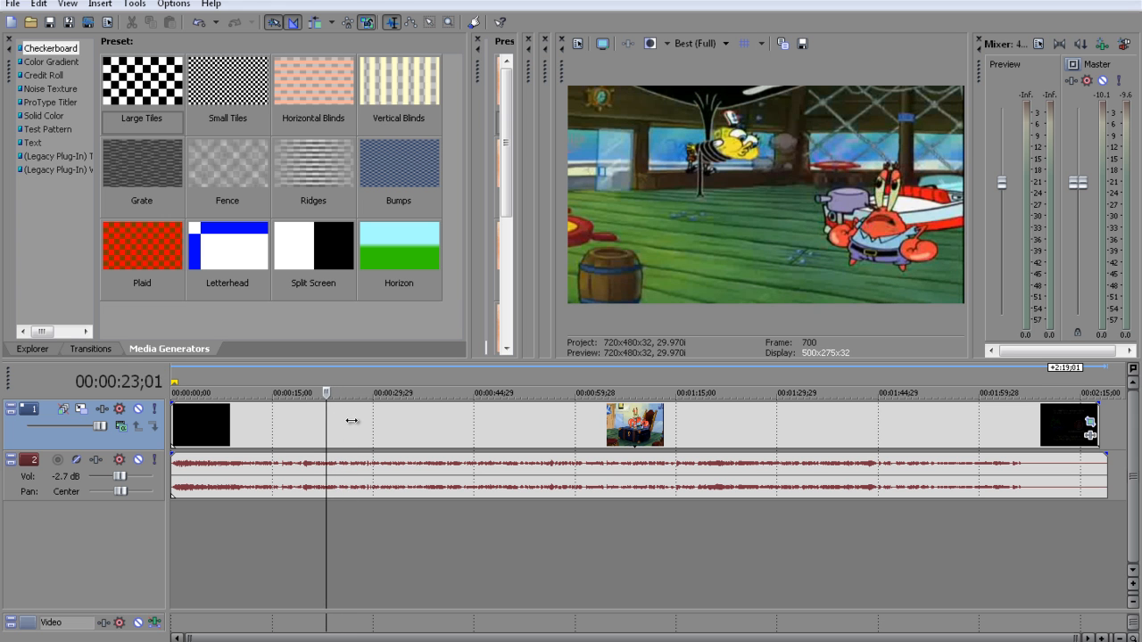
{"action": "key", "text": "Left"}
{"action": "key", "text": "Left"}
{"action": "key", "text": "Left"}
{"action": "key", "text": "Left"}
{"action": "key", "text": "Left"}
{"action": "key", "text": "Left"}
{"action": "key", "text": "Left"}
{"action": "key", "text": "Left"}
{"action": "key", "text": "Left"}
{"action": "key", "text": "Left"}
{"action": "key", "text": "Left"}
{"action": "key", "text": "Left"}
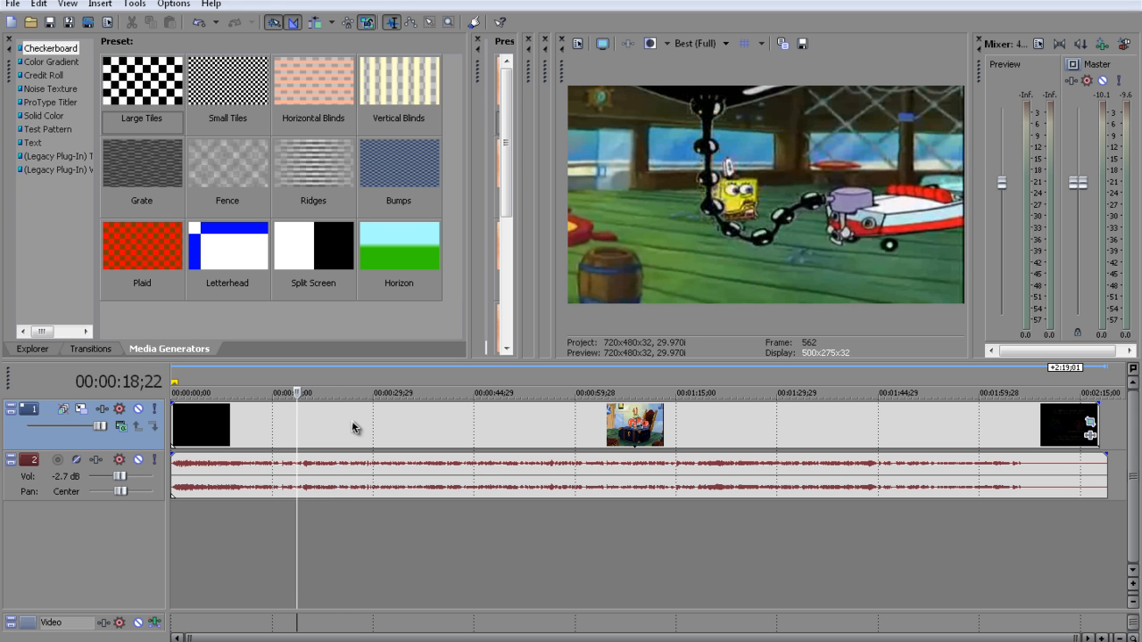
{"action": "key", "text": "Right"}
{"action": "key", "text": "Right"}
{"action": "key", "text": "Right"}
{"action": "key", "text": "Right"}
{"action": "key", "text": "Right"}
{"action": "key", "text": "Right"}
{"action": "key", "text": "Right"}
{"action": "key", "text": "Right"}
{"action": "key", "text": "Right"}
{"action": "key", "text": "Right"}
{"action": "key", "text": "Right"}
{"action": "key", "text": "Right"}
{"action": "key", "text": "Right"}
{"action": "key", "text": "Right"}
{"action": "key", "text": "Right"}
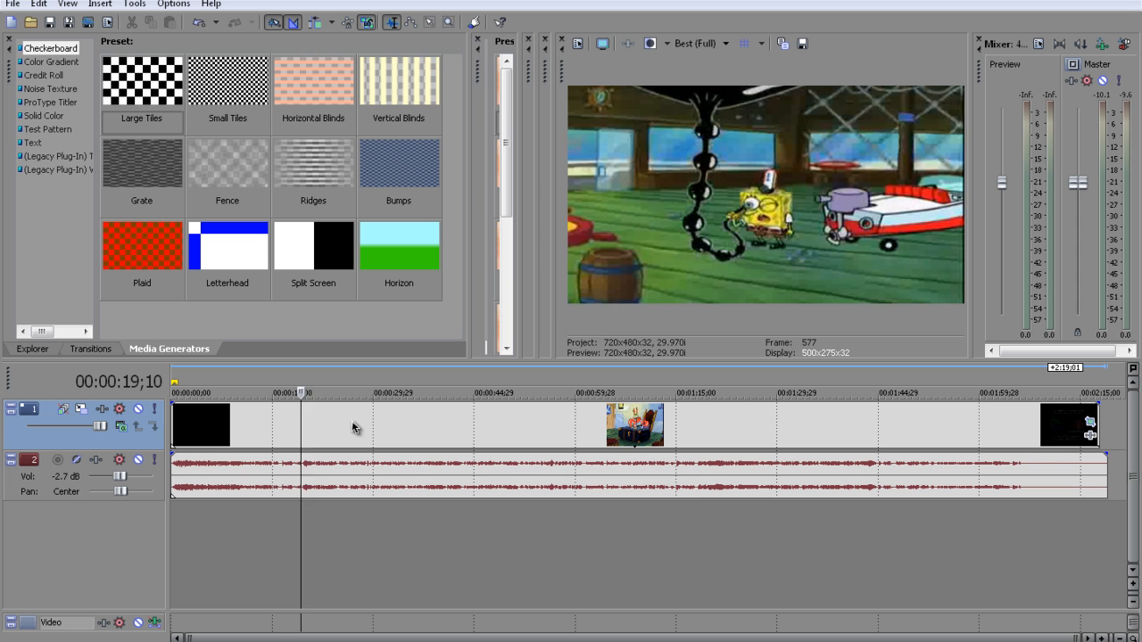
{"action": "key", "text": "Right"}
{"action": "key", "text": "Right"}
{"action": "key", "text": "Right"}
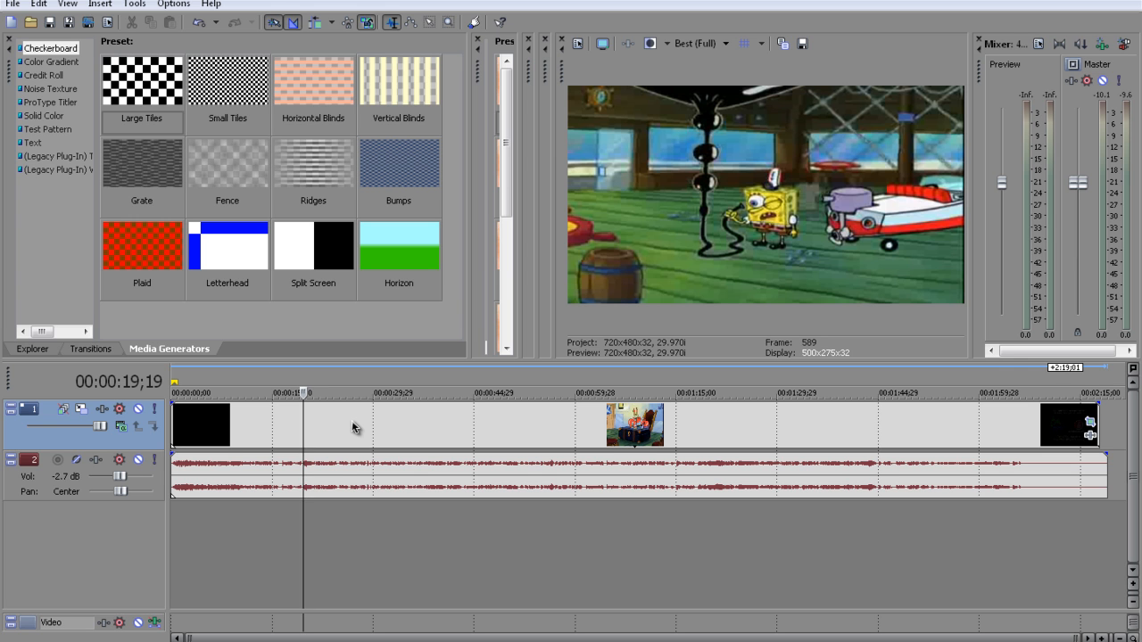
{"action": "key", "text": "s"}
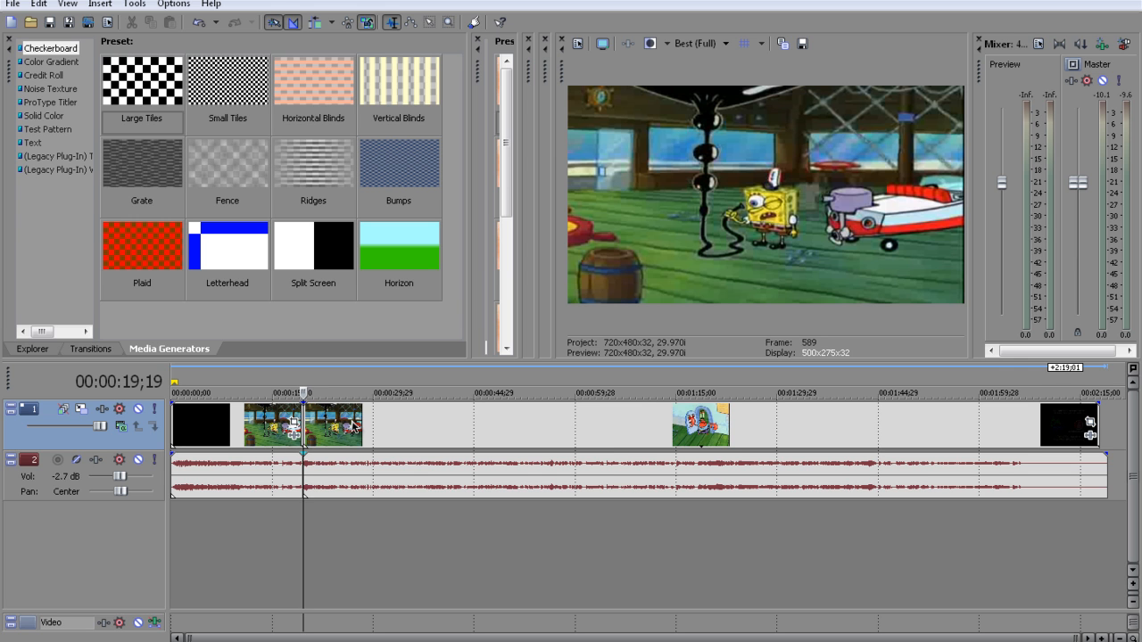
{"action": "left_click", "coordinate": [317, 527]}
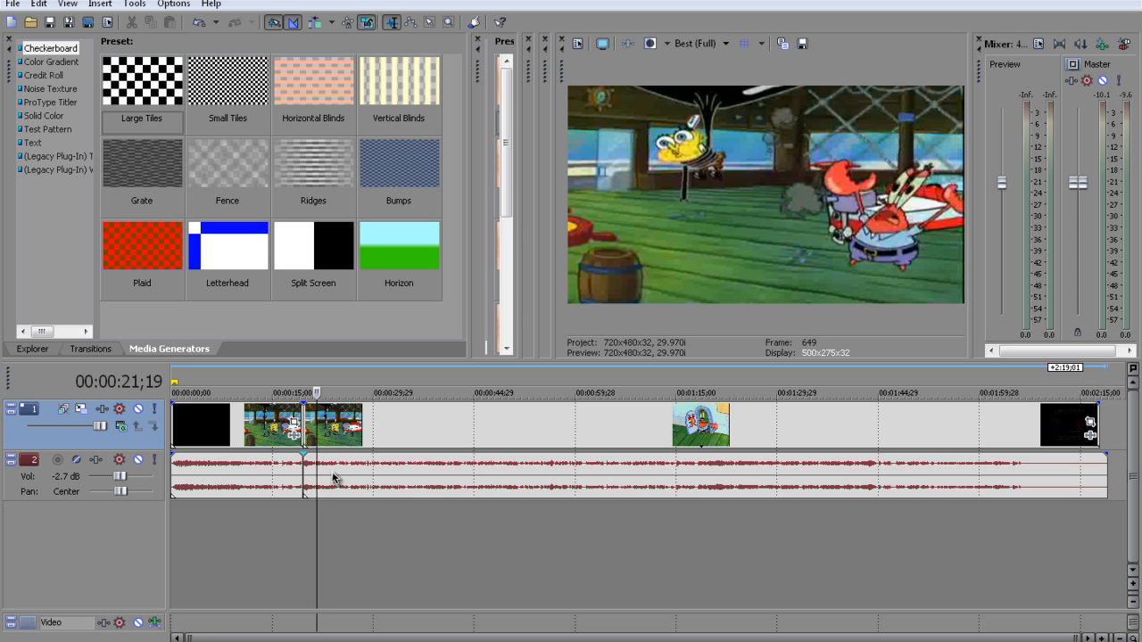
Split only the audio event at 00:00:24;00, leaving the video track uncut there
{"action": "left_click", "coordinate": [332, 479]}
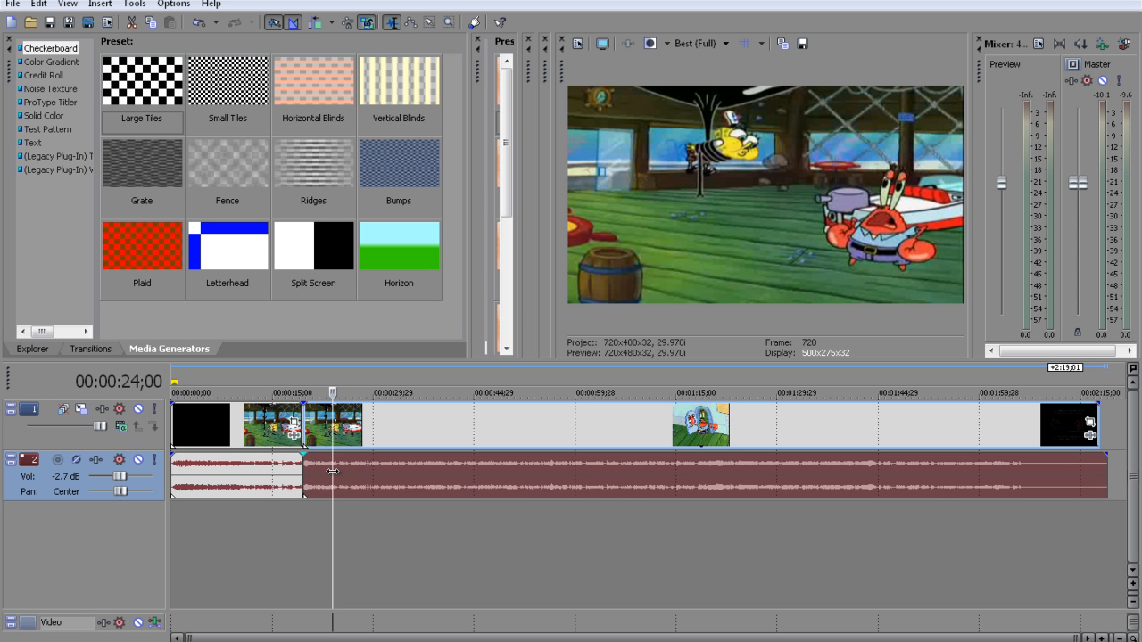
{"action": "left_click_drag", "start_coordinate": [332, 471], "coordinate": [333, 471]}
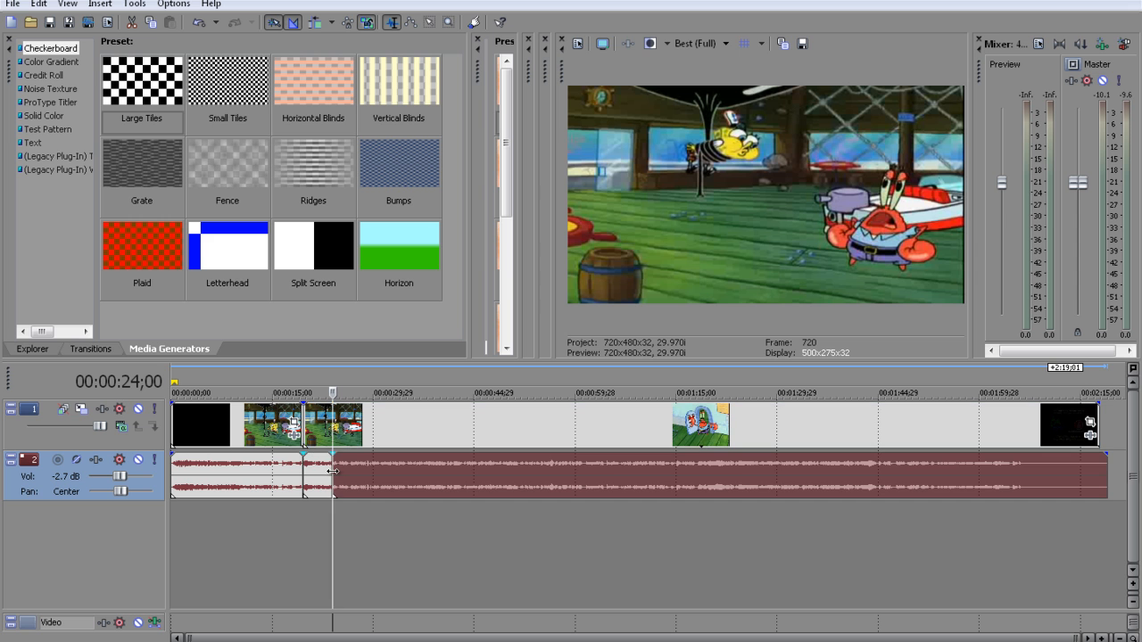
{"action": "left_click", "coordinate": [374, 523]}
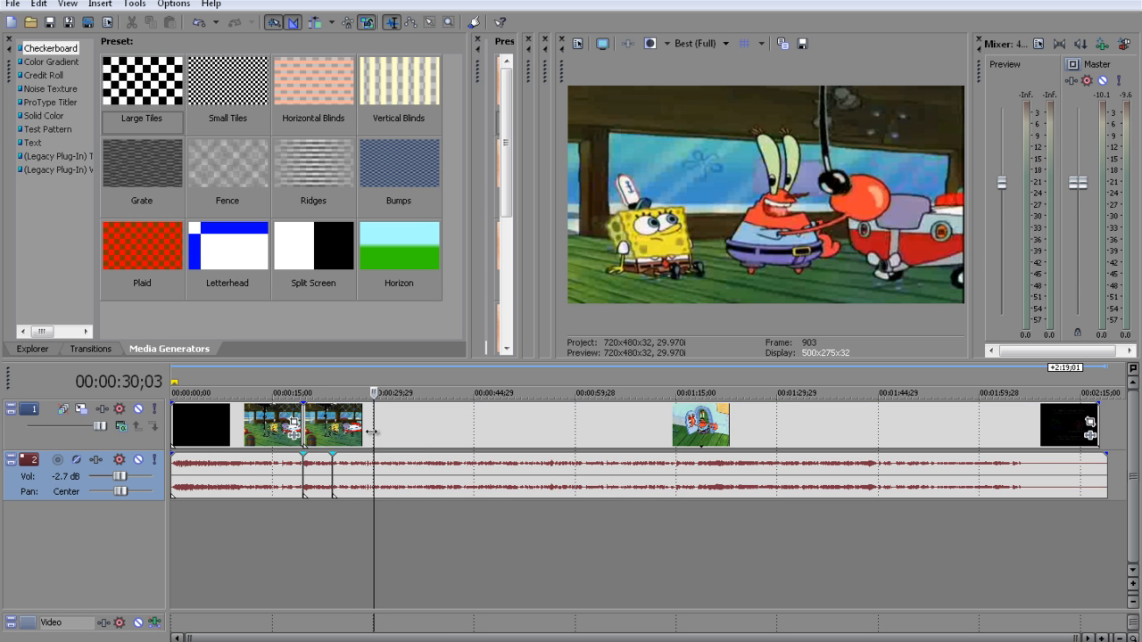
Split only the video event at 00:00:30;07 and return the playhead to the earlier cut at 00:00:19;19
{"action": "left_click", "coordinate": [374, 433]}
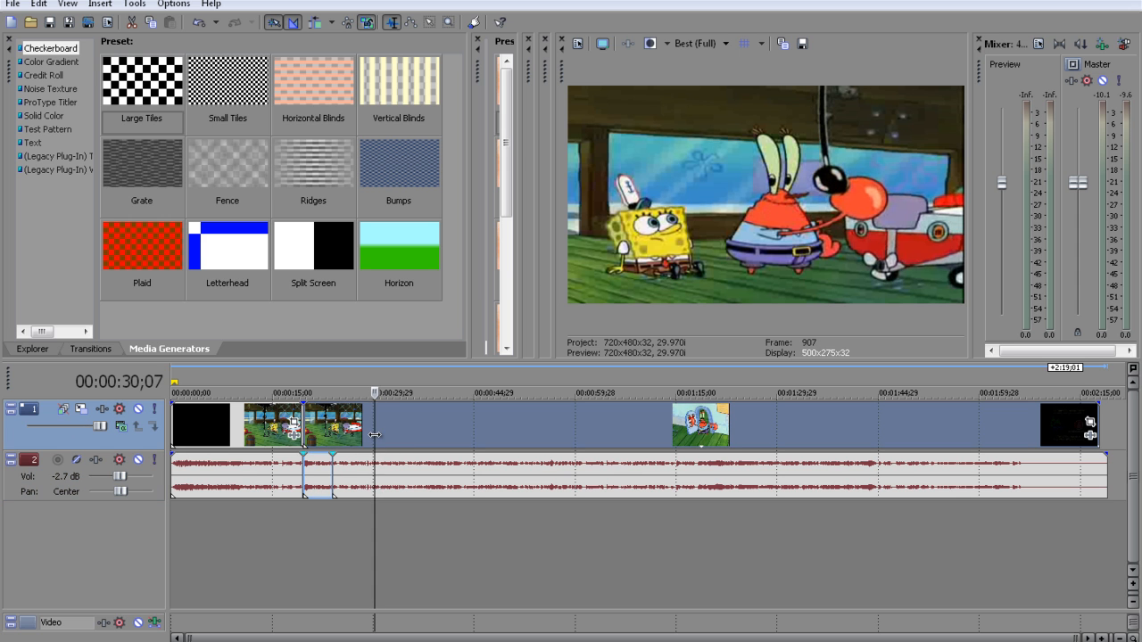
{"action": "key", "text": "ctrl+v"}
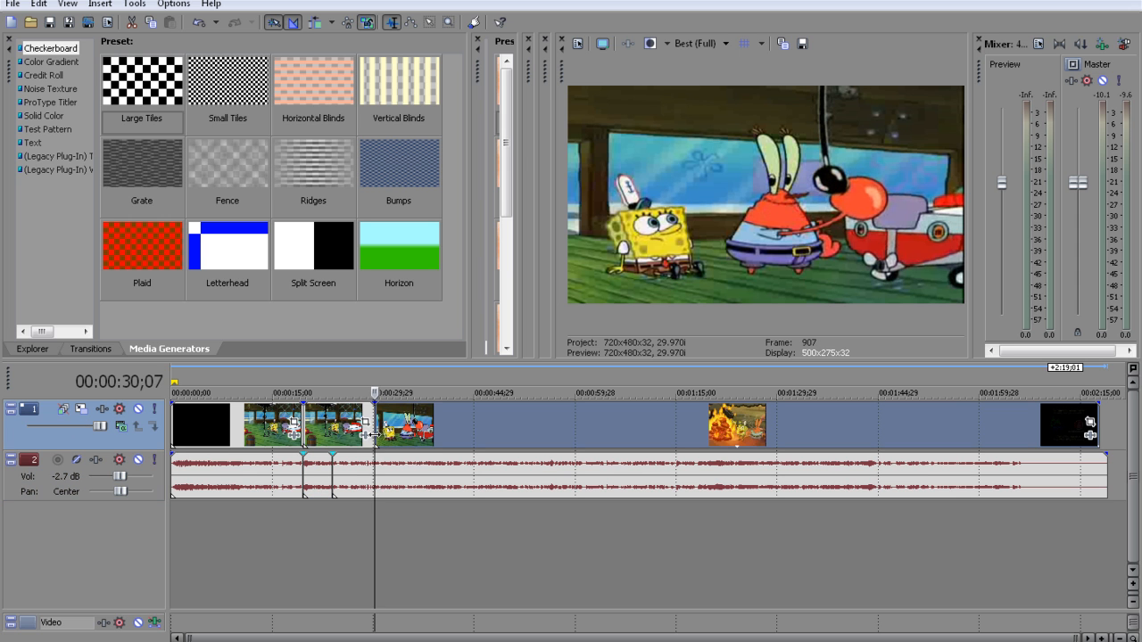
{"action": "left_click", "coordinate": [314, 533]}
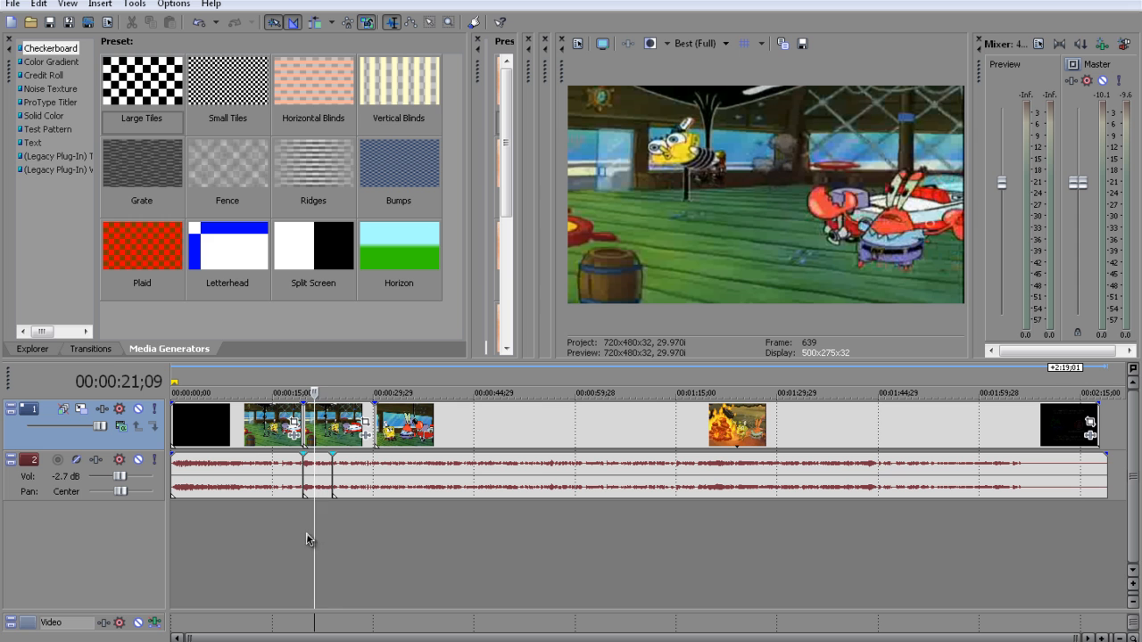
{"action": "left_click", "coordinate": [303, 535]}
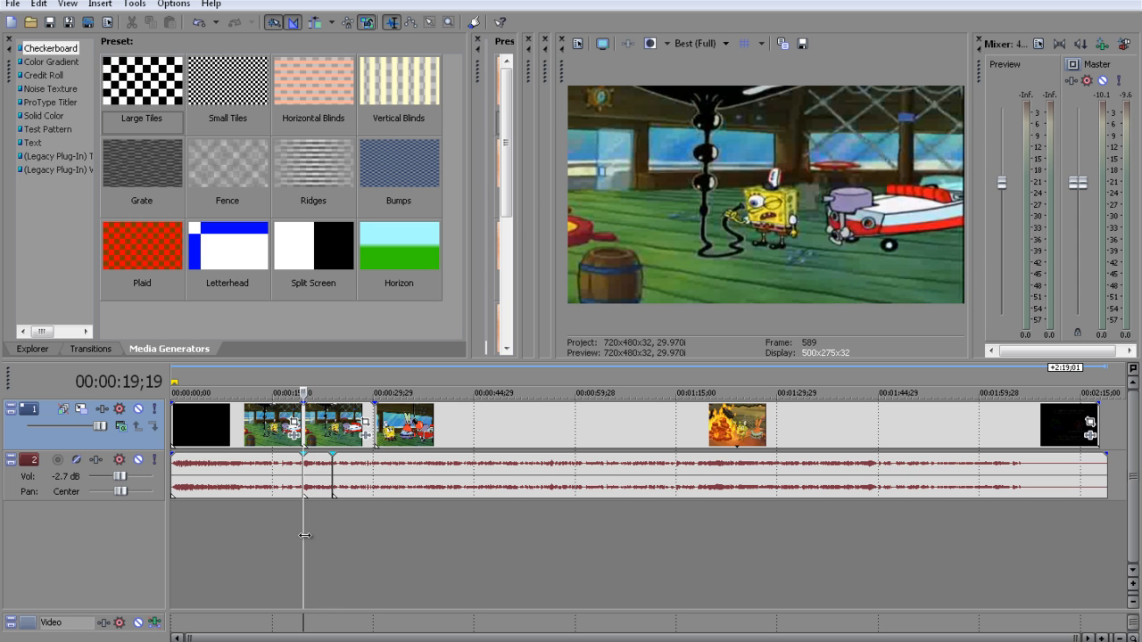
{"action": "mouse_move", "coordinate": [451, 433]}
{"action": "left_mouse_down"}
{"action": "mouse_move", "coordinate": [570, 435]}
{"action": "mouse_move", "coordinate": [440, 450]}
{"action": "left_mouse_up"}
{"action": "mouse_move", "coordinate": [348, 485]}
{"action": "left_mouse_down"}
{"action": "mouse_move", "coordinate": [434, 475]}
{"action": "mouse_move", "coordinate": [357, 469]}
{"action": "left_mouse_up"}
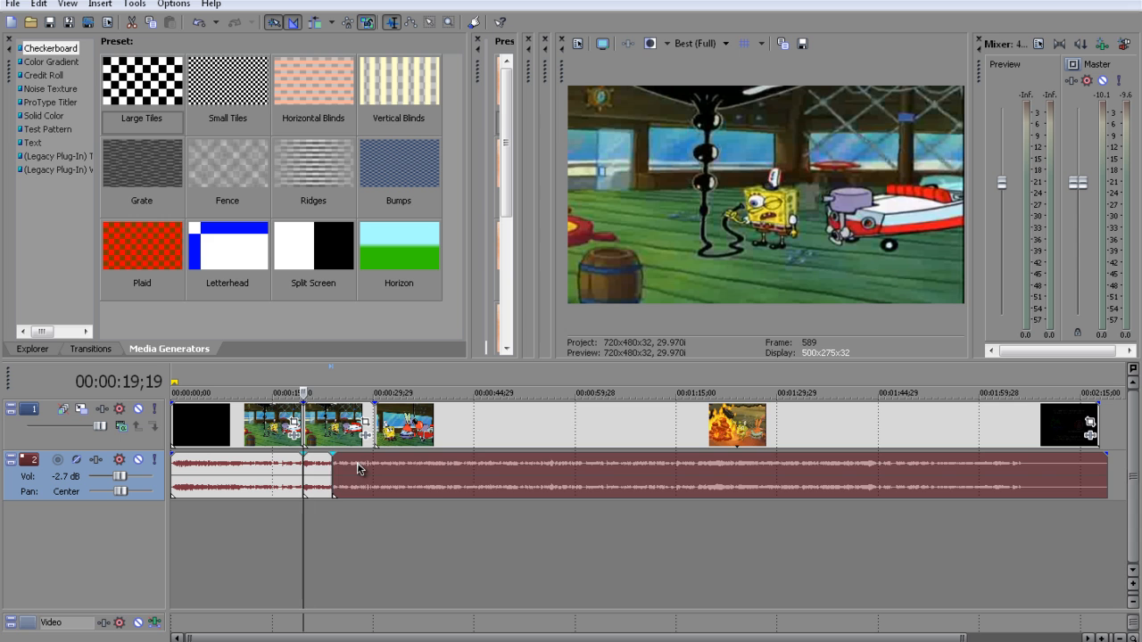
{"action": "left_click", "coordinate": [374, 571]}
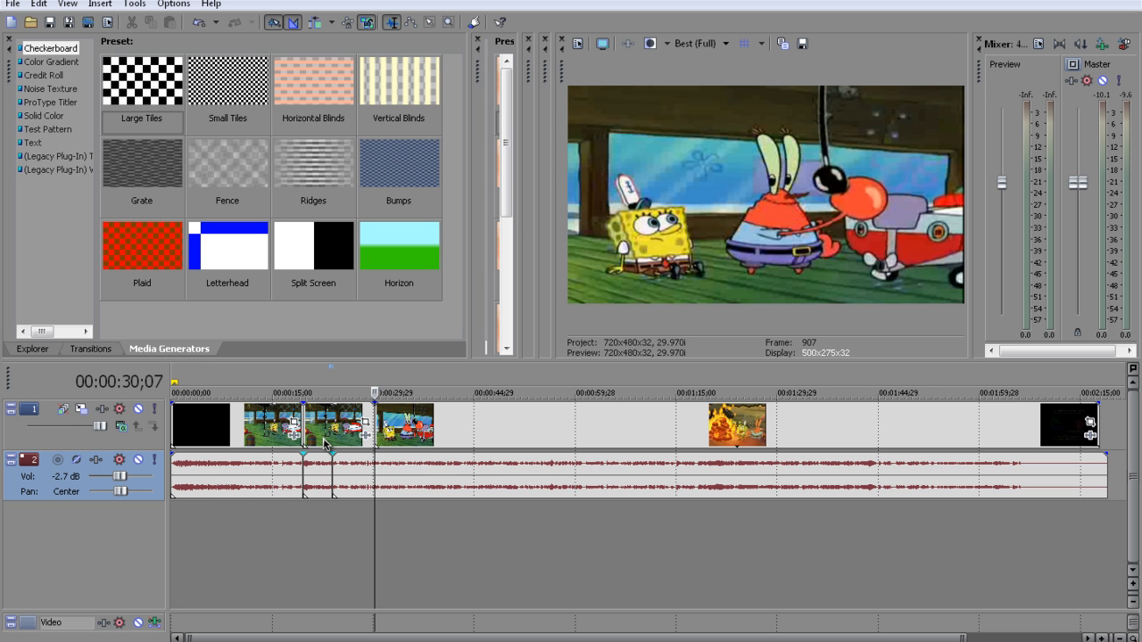
Select the middle video segment and step the playhead back to 00:00:19;29, just after its start
{"action": "left_click", "coordinate": [318, 440]}
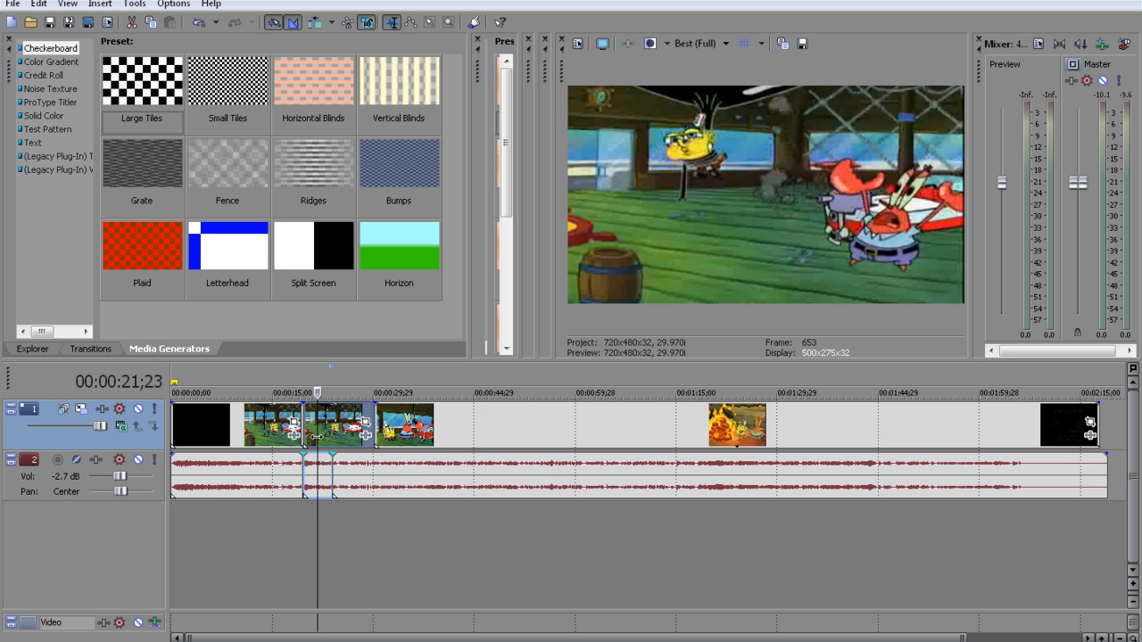
{"action": "key", "text": "Left"}
{"action": "key", "text": "Left"}
{"action": "key", "text": "Left"}
{"action": "key", "text": "Left"}
{"action": "key", "text": "Left"}
{"action": "key", "text": "Left"}
{"action": "key", "text": "Left"}
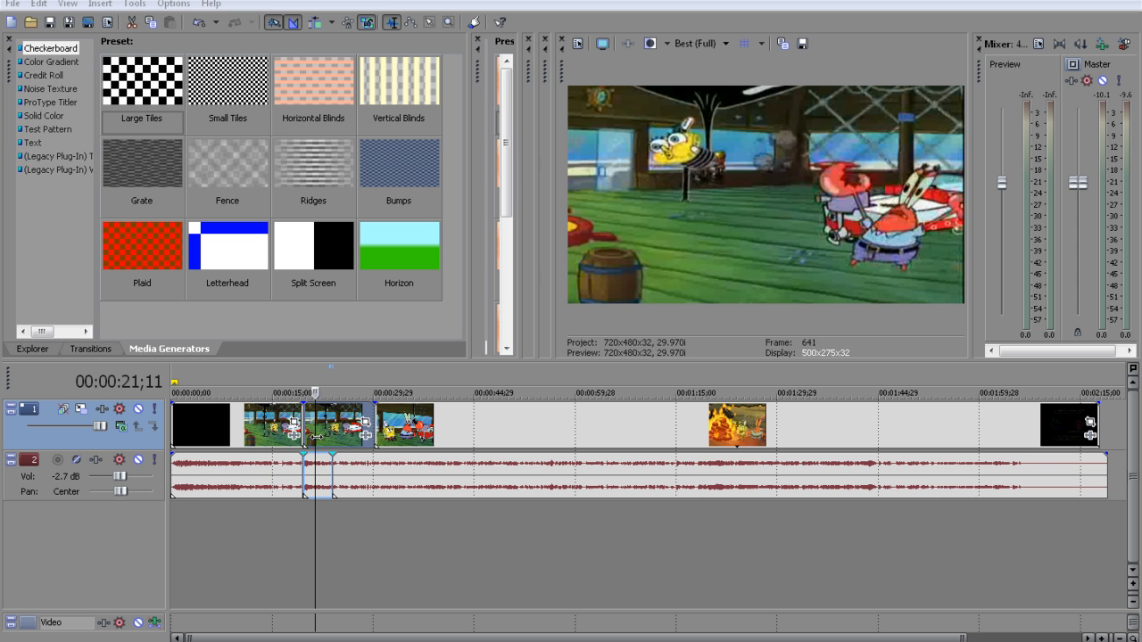
{"action": "key", "text": "Left"}
{"action": "key", "text": "Left"}
{"action": "key", "text": "Left"}
{"action": "key", "text": "Left"}
{"action": "key", "text": "Left"}
{"action": "key", "text": "Left"}
{"action": "key", "text": "Left"}
{"action": "key", "text": "Left"}
{"action": "key", "text": "Left"}
{"action": "key", "text": "Left"}
{"action": "key", "text": "Left"}
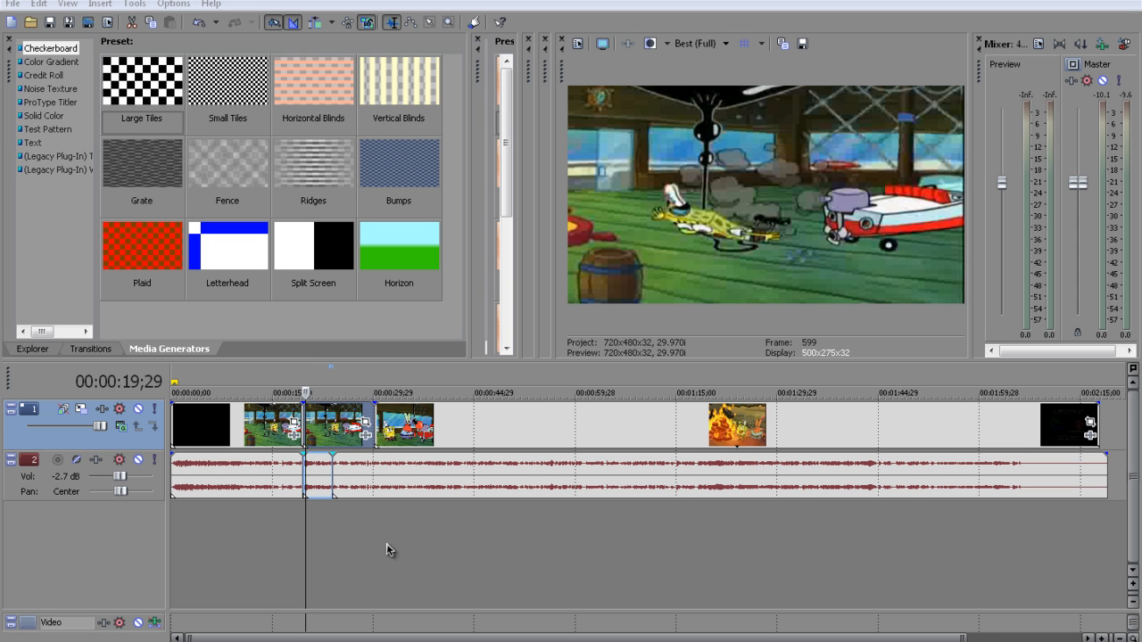
Split the middle video and audio segments together at 00:00:20;06 to isolate a short piece after 00:00:19;19
{"action": "scroll", "coordinate": [387, 543], "scroll_direction": "up", "scroll_amount": 5}
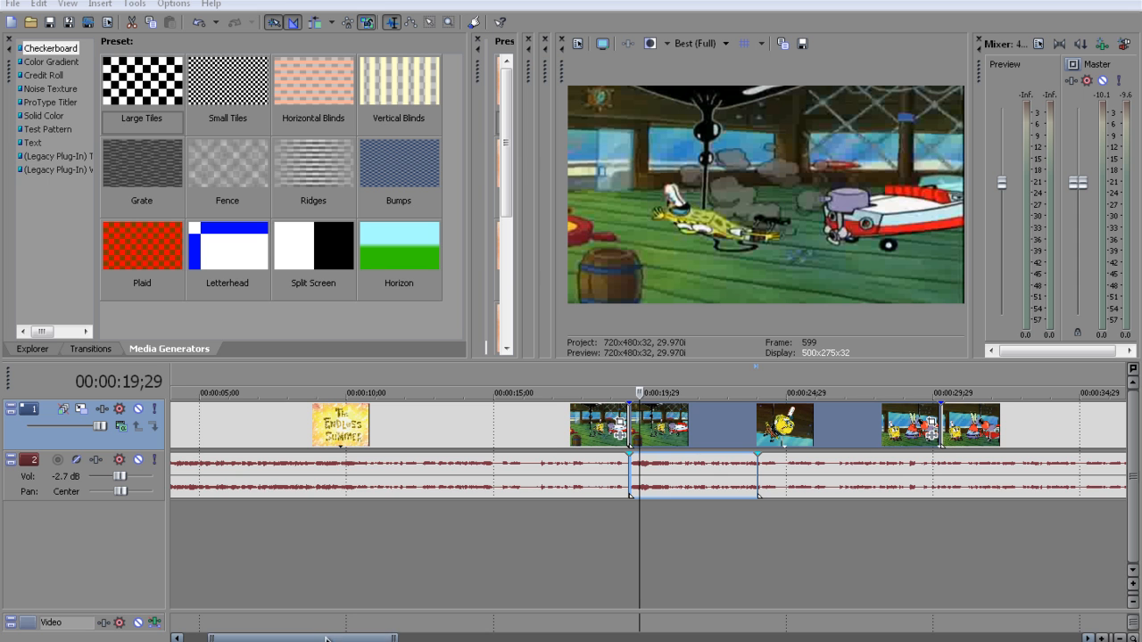
{"action": "left_click_drag", "start_coordinate": [326, 637], "coordinate": [346, 637]}
{"action": "left_click", "coordinate": [1134, 587]}
{"action": "left_click", "coordinate": [1134, 587]}
{"action": "left_click", "coordinate": [1137, 607]}
{"action": "scroll", "coordinate": [805, 523], "scroll_direction": "up", "scroll_amount": 2}
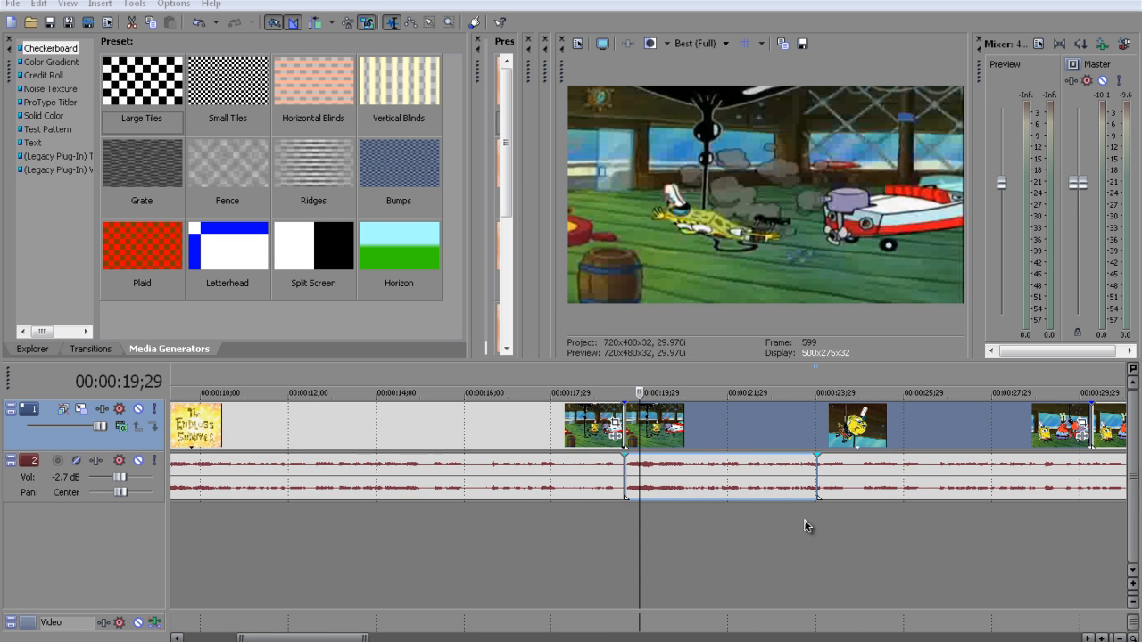
{"action": "left_click_drag", "start_coordinate": [333, 630], "coordinate": [347, 630]}
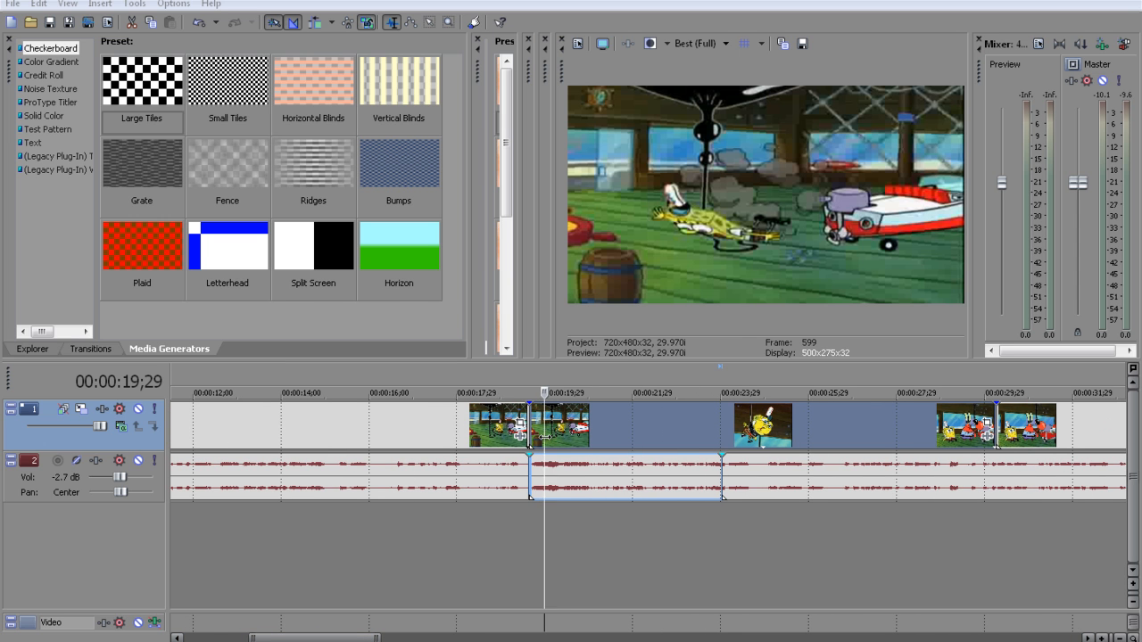
{"action": "key", "text": "Left"}
{"action": "key", "text": "Left"}
{"action": "key", "text": "Left"}
{"action": "key", "text": "Left"}
{"action": "key", "text": "Left"}
{"action": "key", "text": "Right"}
{"action": "key", "text": "Right"}
{"action": "key", "text": "Right"}
{"action": "key", "text": "Right"}
{"action": "key", "text": "Right"}
{"action": "key", "text": "Right"}
{"action": "key", "text": "Right"}
{"action": "key", "text": "Right"}
{"action": "key", "text": "Right"}
{"action": "key", "text": "Right"}
{"action": "key", "text": "Right"}
{"action": "key", "text": "Right"}
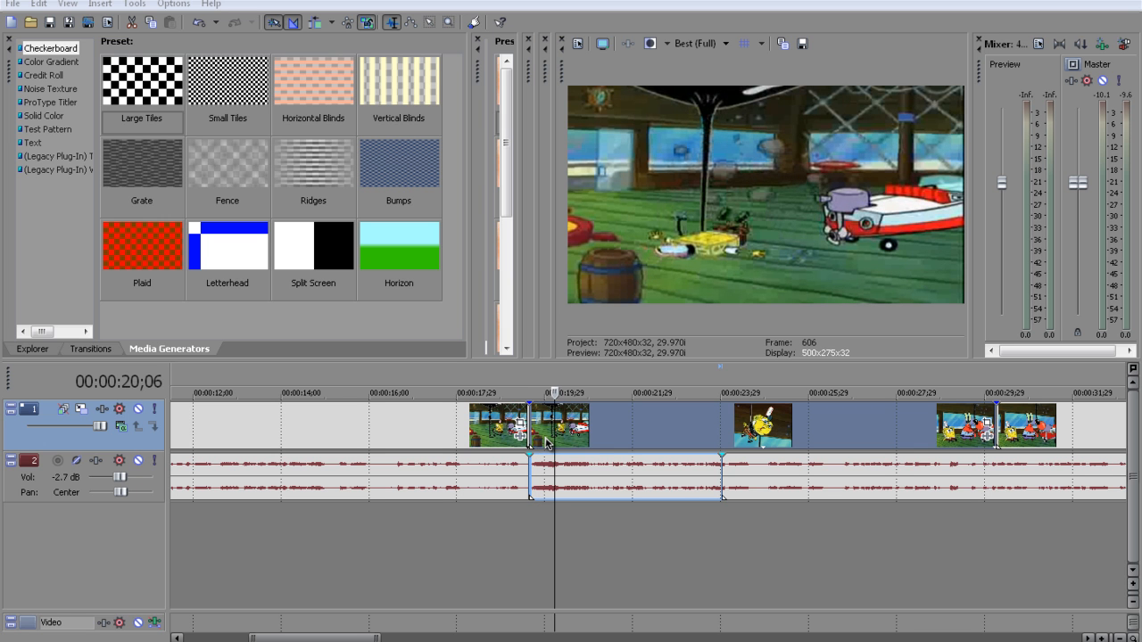
{"action": "left_click", "coordinate": [556, 474]}
{"action": "key", "text": "s"}
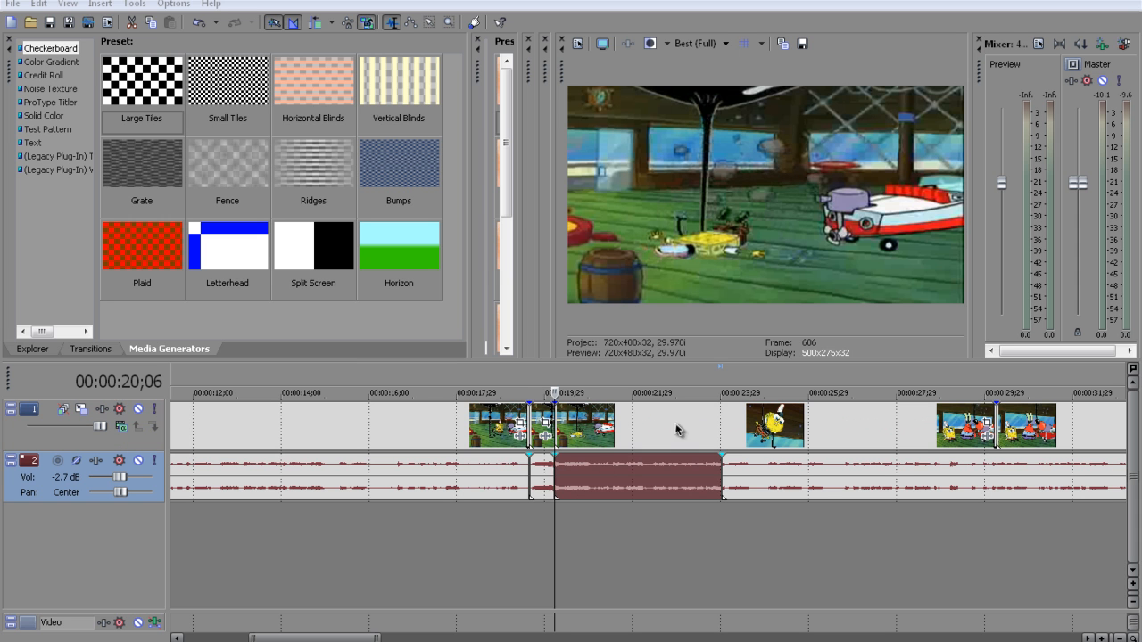
Move all video and audio segments after 00:00:20;06 later by 5;03 and select the short piece before the gap
{"action": "left_click", "coordinate": [676, 430]}
{"action": "left_click", "coordinate": [663, 472]}
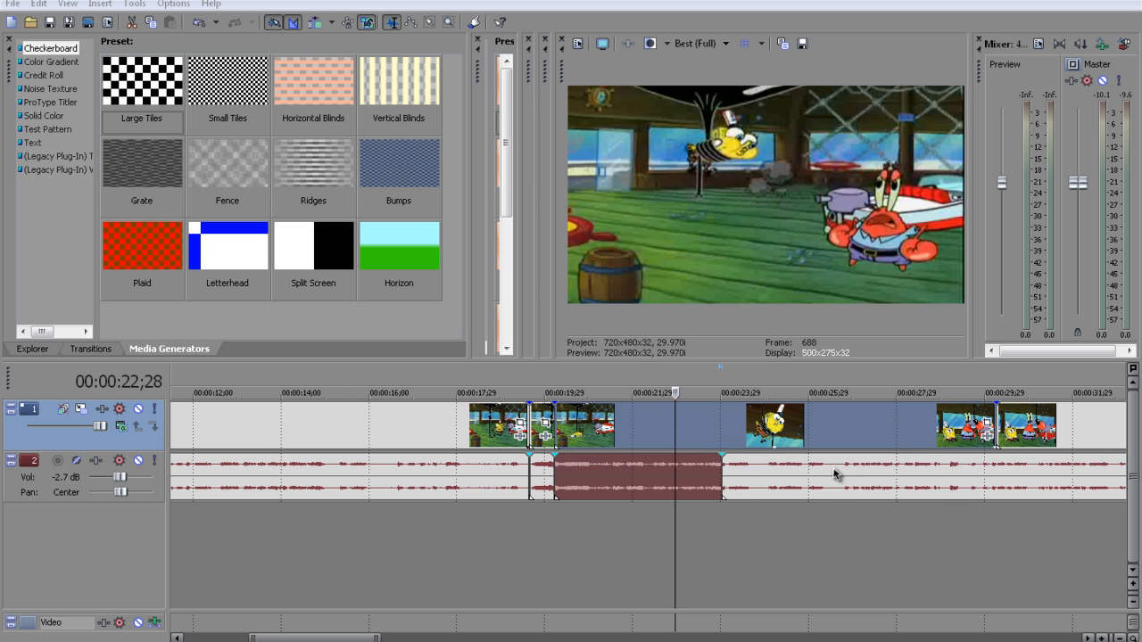
{"action": "left_click", "coordinate": [836, 472], "text": "ctrl"}
{"action": "left_click_drag", "start_coordinate": [624, 435], "coordinate": [849, 430]}
{"action": "left_click", "coordinate": [533, 451]}
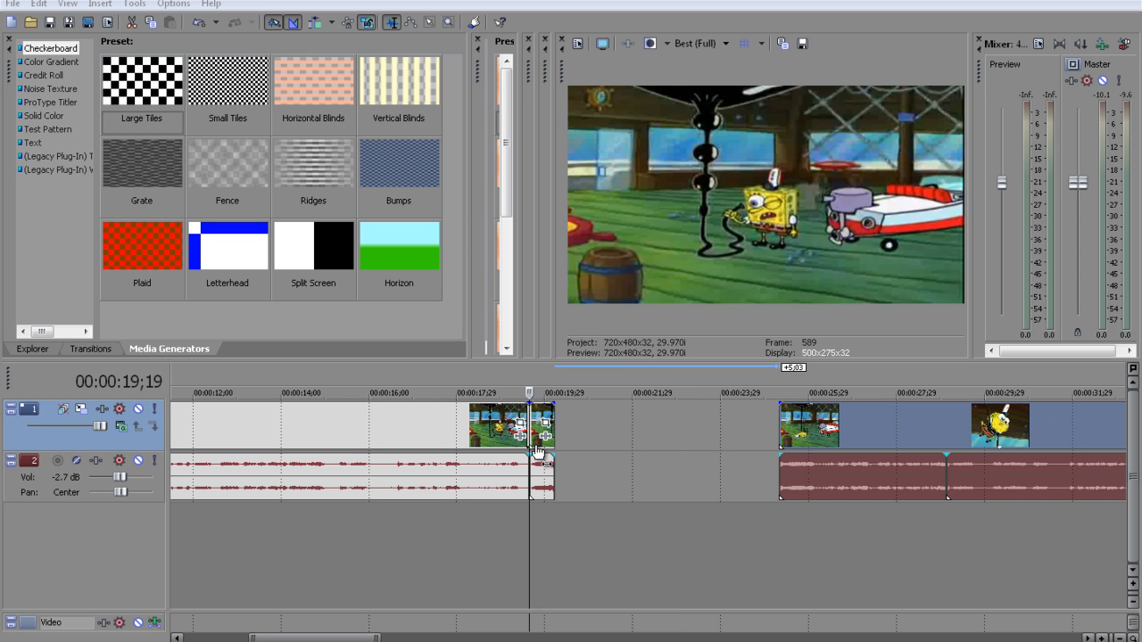
{"action": "left_click", "coordinate": [542, 457]}
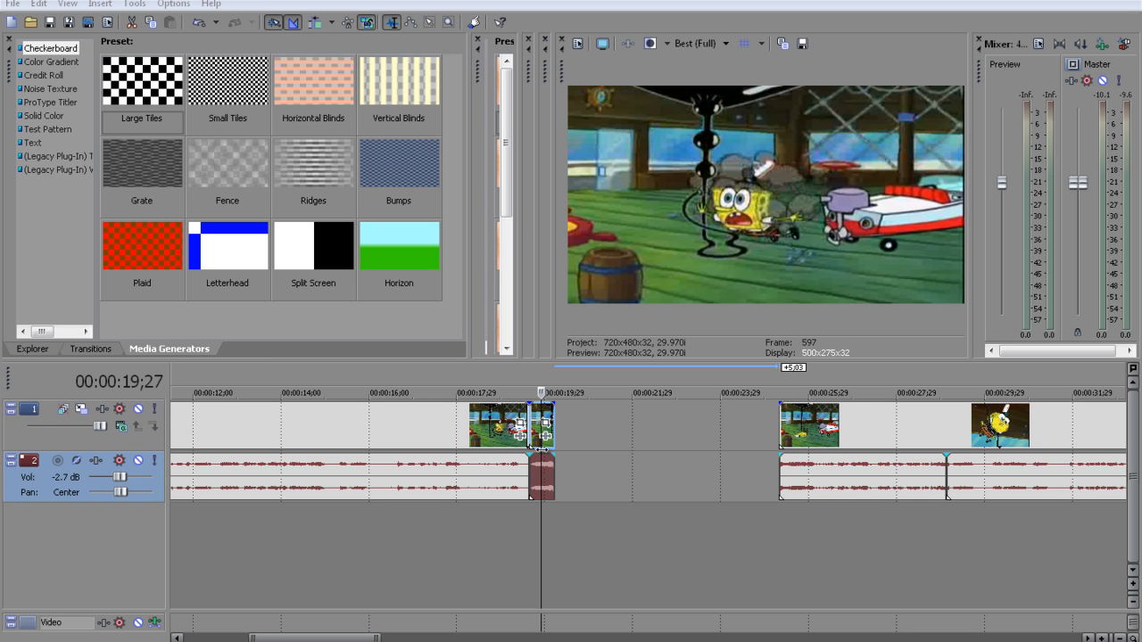
Undo the segment move and the split at 00:00:20;06, and redo the split
{"action": "key", "text": "ctrl+z"}
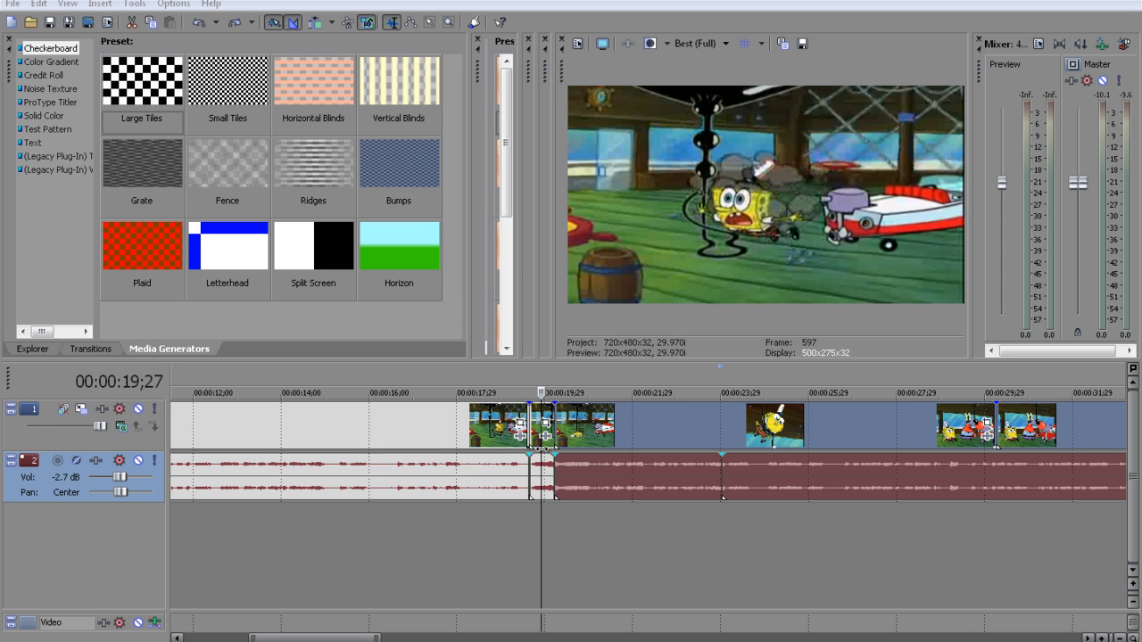
{"action": "left_click", "coordinate": [198, 28]}
{"action": "left_click", "coordinate": [199, 28]}
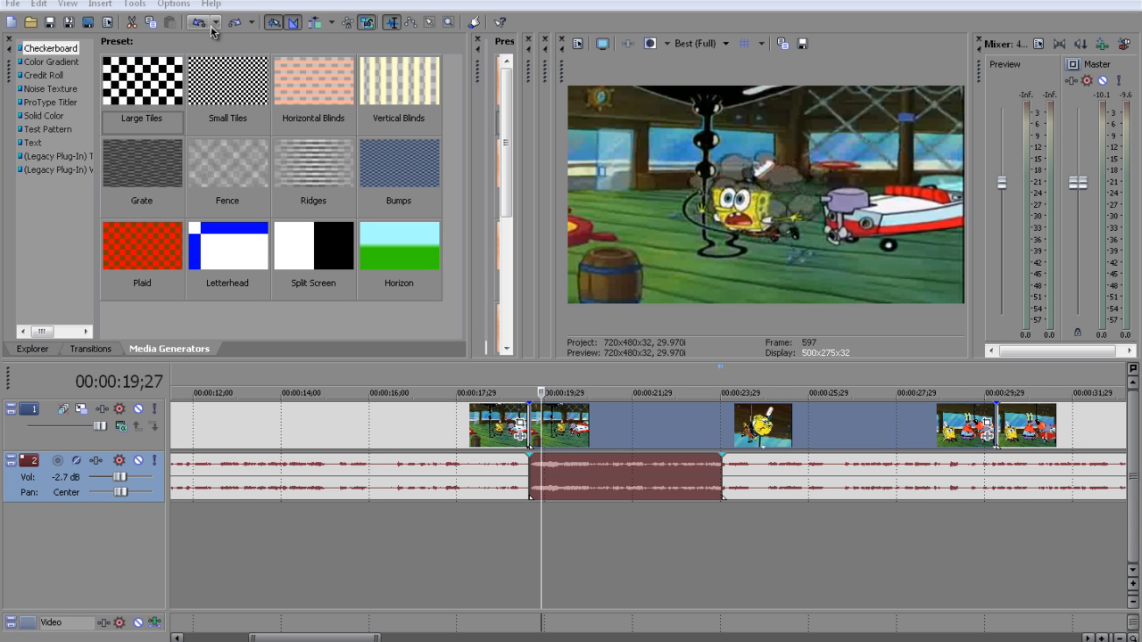
{"action": "left_click", "coordinate": [233, 24]}
{"action": "left_click", "coordinate": [233, 24]}
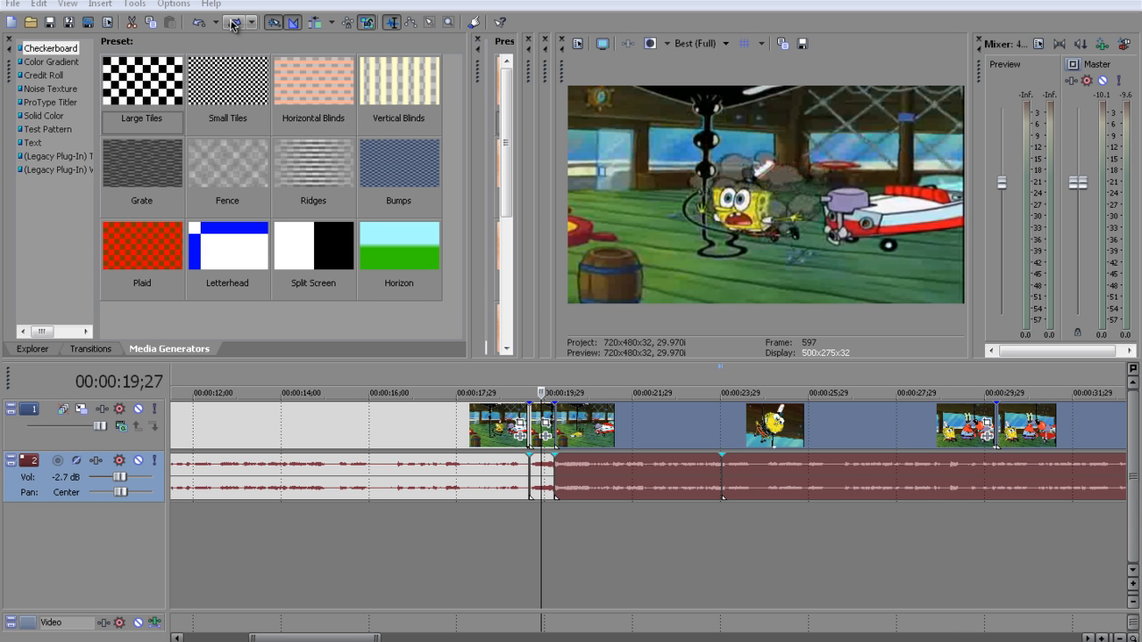
Move the segments after 00:00:20;06 later by 4;25 and copy the short video and audio piece before the gap
{"action": "left_click_drag", "start_coordinate": [651, 459], "coordinate": [864, 458]}
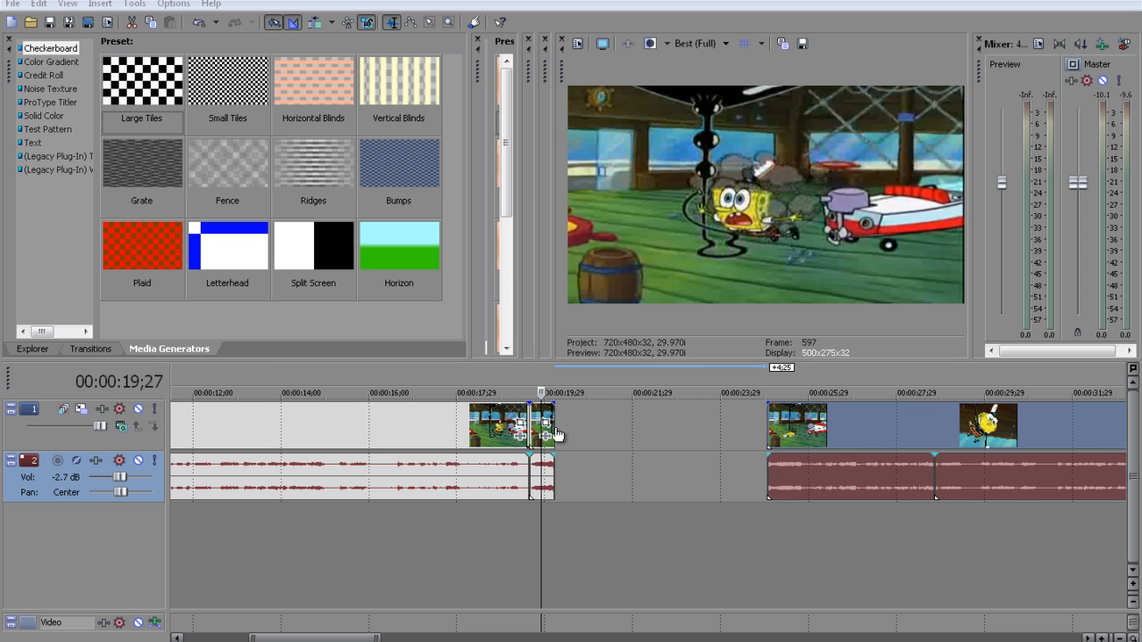
{"action": "left_click", "coordinate": [545, 455]}
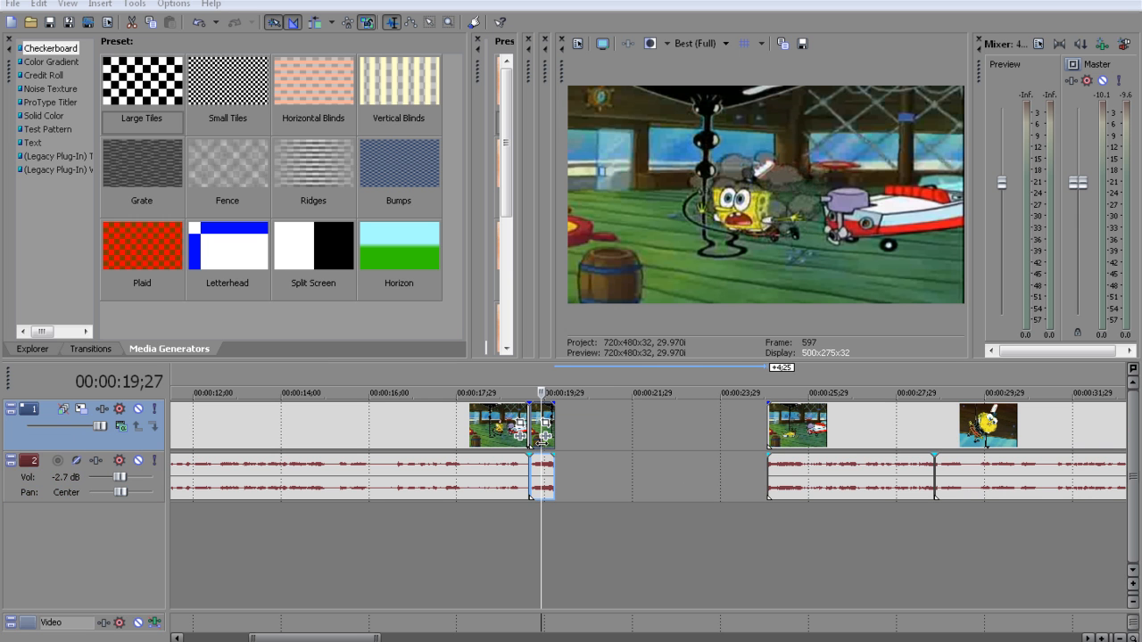
{"action": "left_click", "coordinate": [542, 466]}
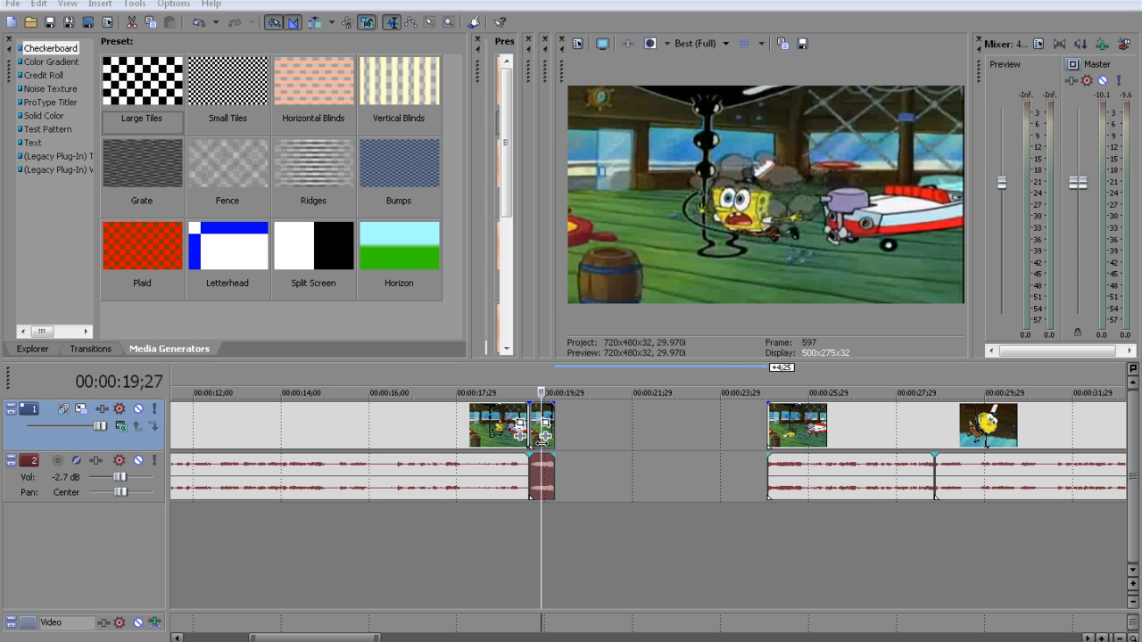
{"action": "right_click", "coordinate": [541, 439]}
{"action": "left_click", "coordinate": [612, 208]}
Paste the copied piece nine times end to end from 00:00:20;06 to fill the gap up to 00:00:25;08
{"action": "left_click", "coordinate": [553, 491]}
{"action": "right_click", "coordinate": [574, 485]}
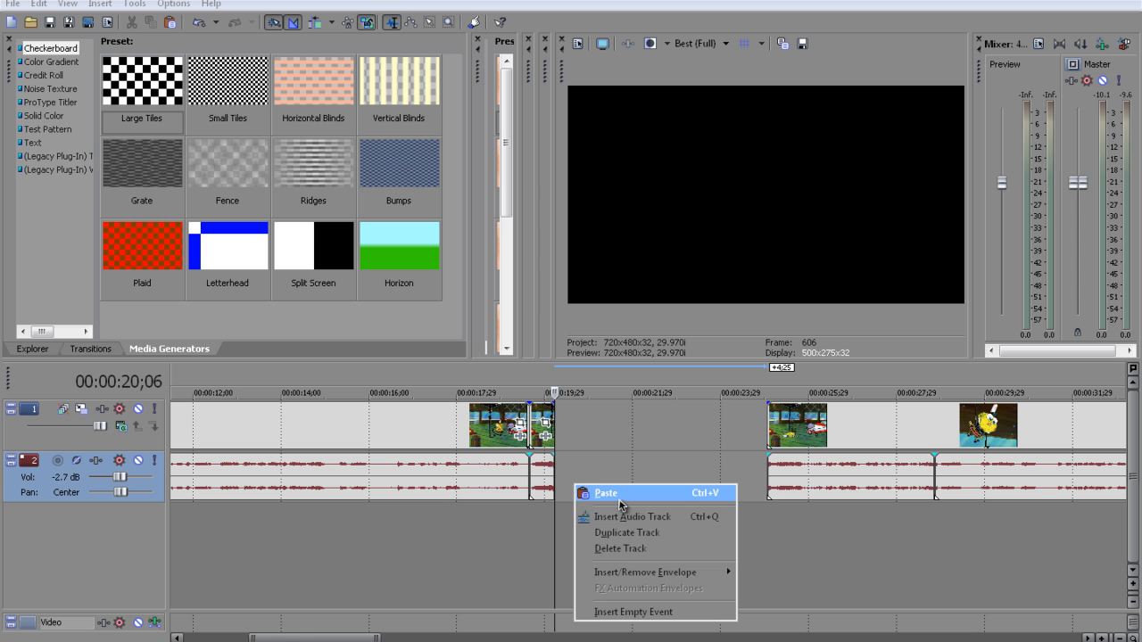
{"action": "left_click", "coordinate": [607, 493]}
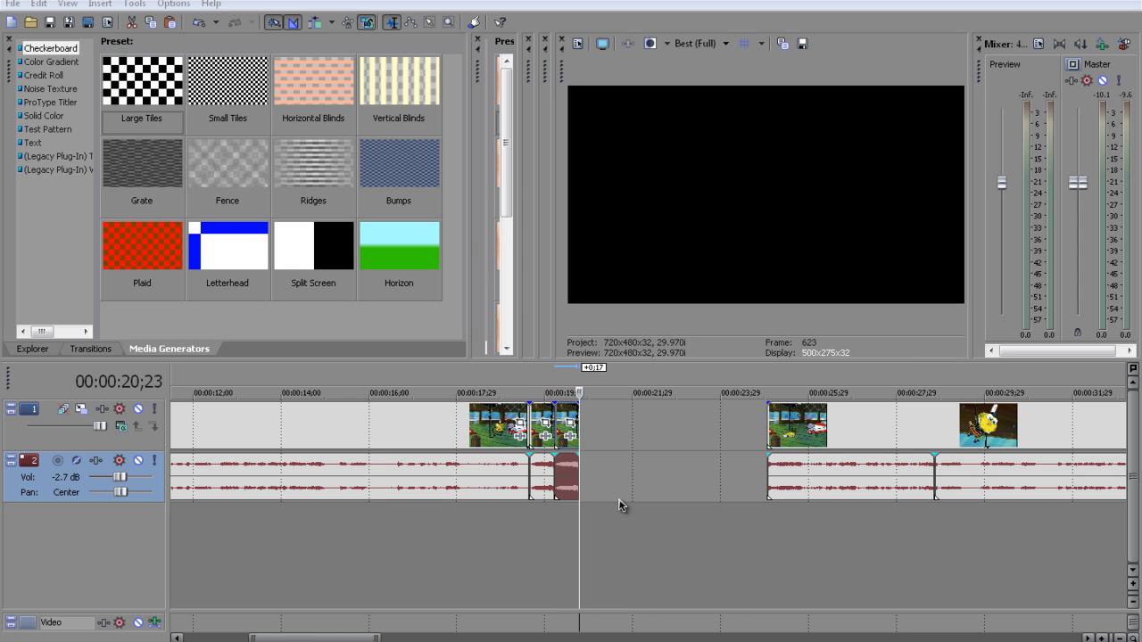
{"action": "key", "text": "ctrl+v"}
{"action": "key", "text": "ctrl+v"}
{"action": "key", "text": "ctrl+v"}
{"action": "key", "text": "ctrl+v"}
{"action": "key", "text": "ctrl+v"}
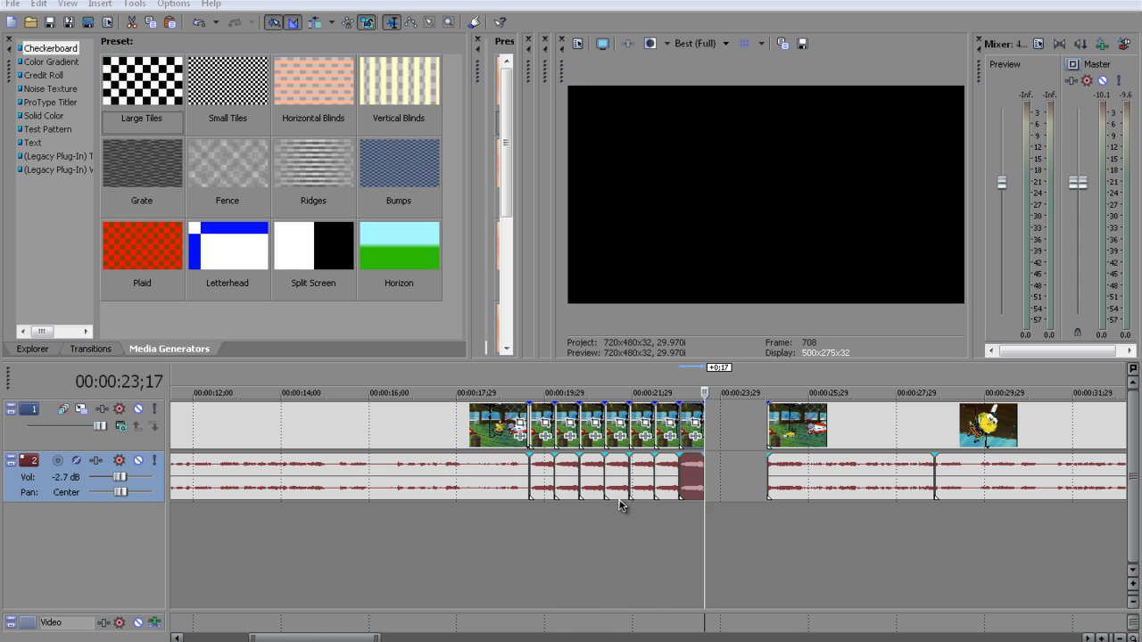
{"action": "key", "text": "ctrl+v"}
{"action": "key", "text": "ctrl+v"}
{"action": "key", "text": "ctrl+v"}
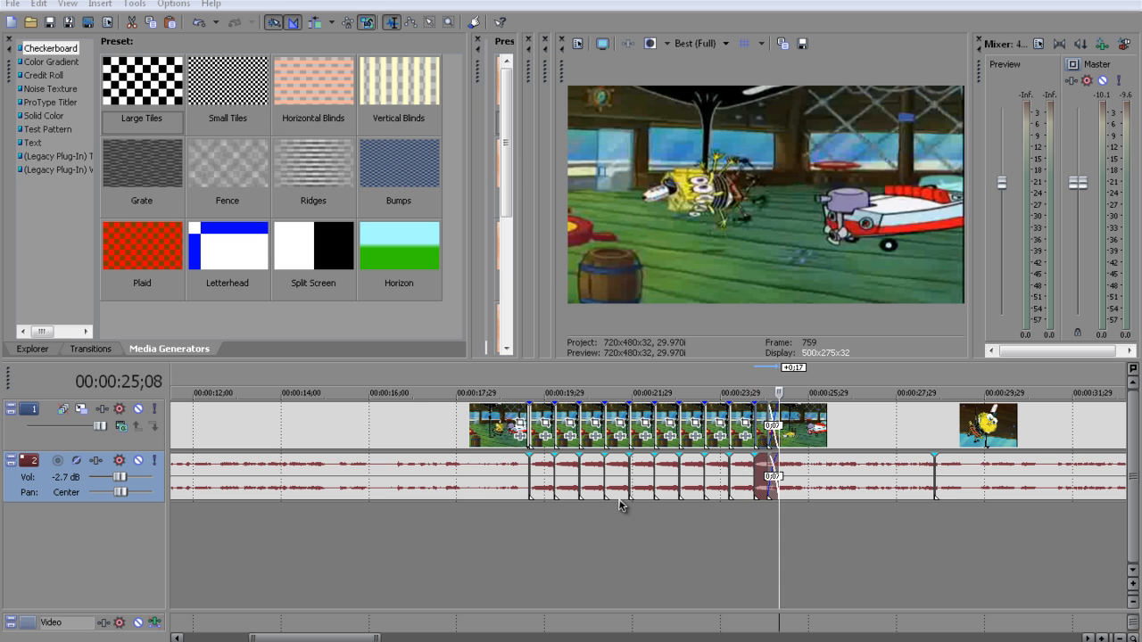
Move the remaining video and audio segments 0;08 later so they start where the last pasted copy ends
{"action": "left_click", "coordinate": [889, 434]}
{"action": "left_click", "coordinate": [887, 482], "text": "ctrl"}
{"action": "left_click", "coordinate": [1058, 487], "text": "ctrl"}
{"action": "left_click_drag", "start_coordinate": [835, 411], "coordinate": [732, 441]}
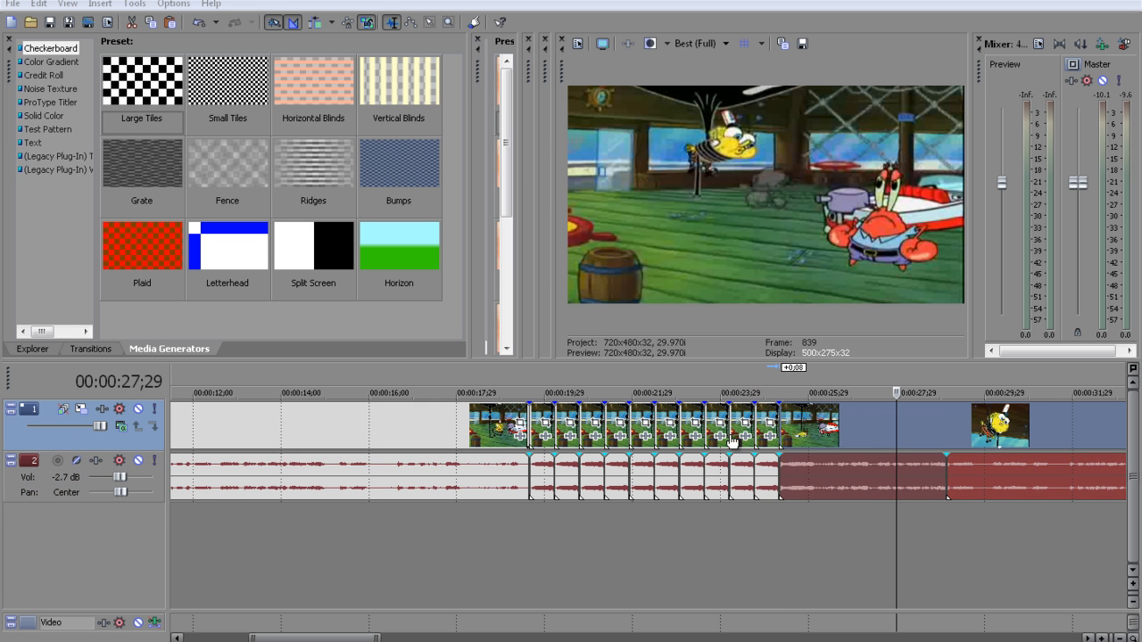
Play back the repeated pieces starting shortly before 00:00:19;19
{"action": "left_click", "coordinate": [504, 525]}
{"action": "key", "text": "space"}
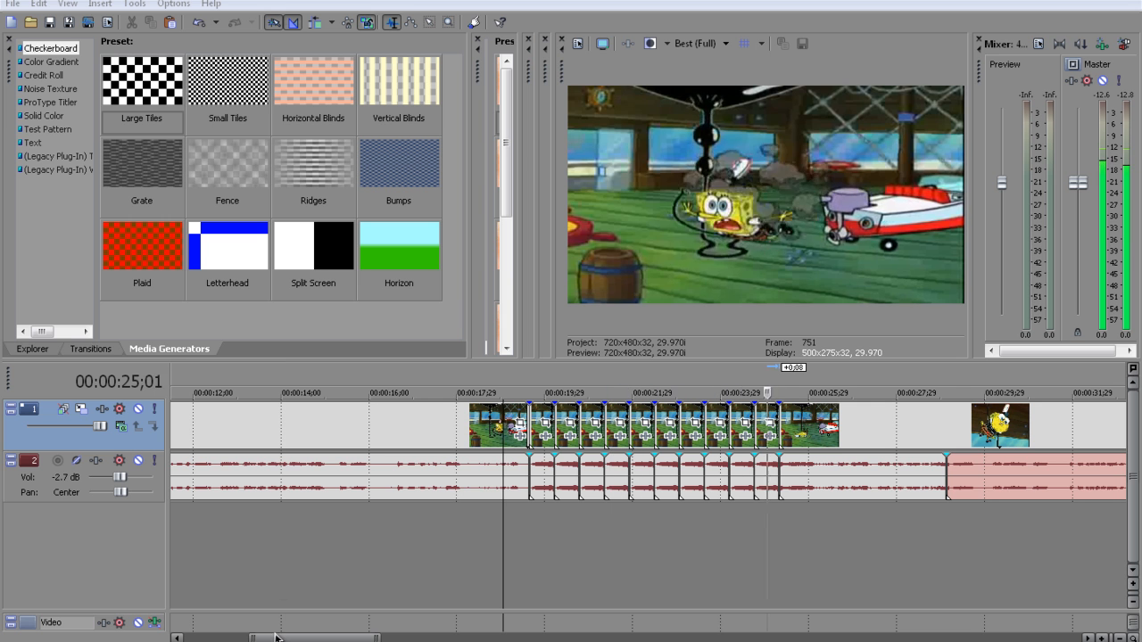
{"action": "key", "text": "Return"}
Reverse the audio and video of every second repeated piece, five in all, starting with the one at 00:00:20;06
{"action": "left_click", "coordinate": [527, 524]}
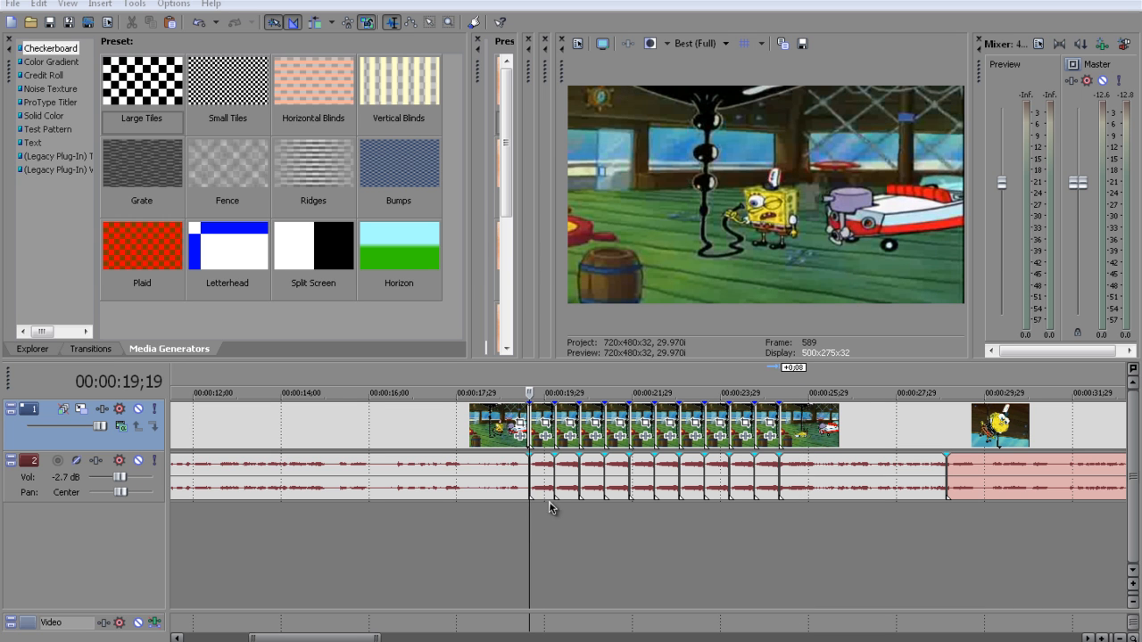
{"action": "left_click", "coordinate": [568, 480]}
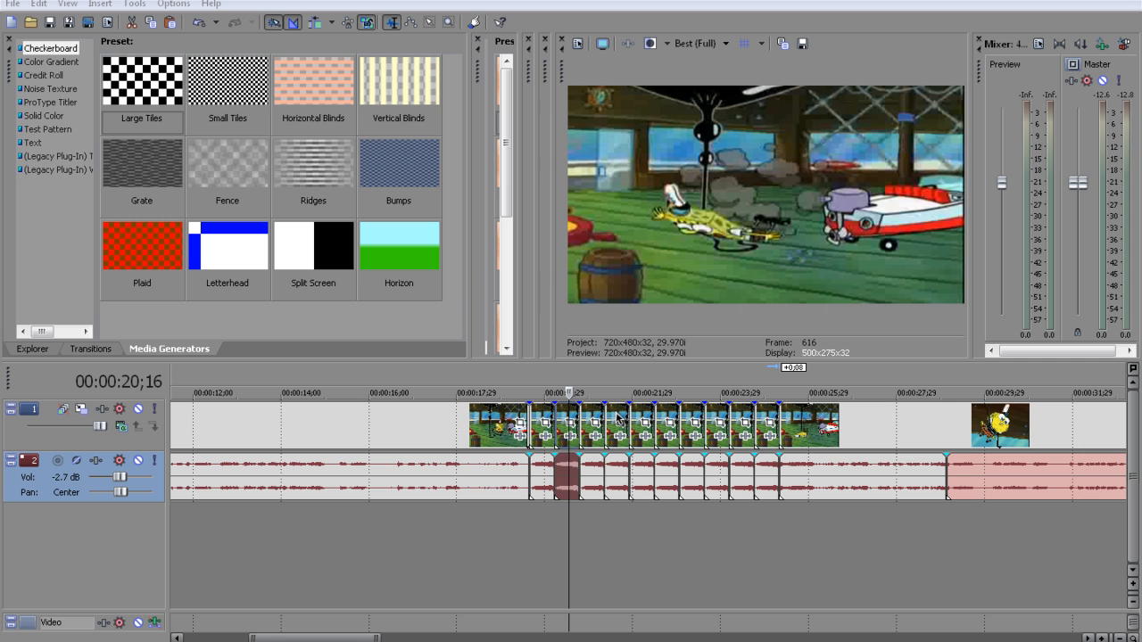
{"action": "left_click", "coordinate": [620, 472], "text": "ctrl"}
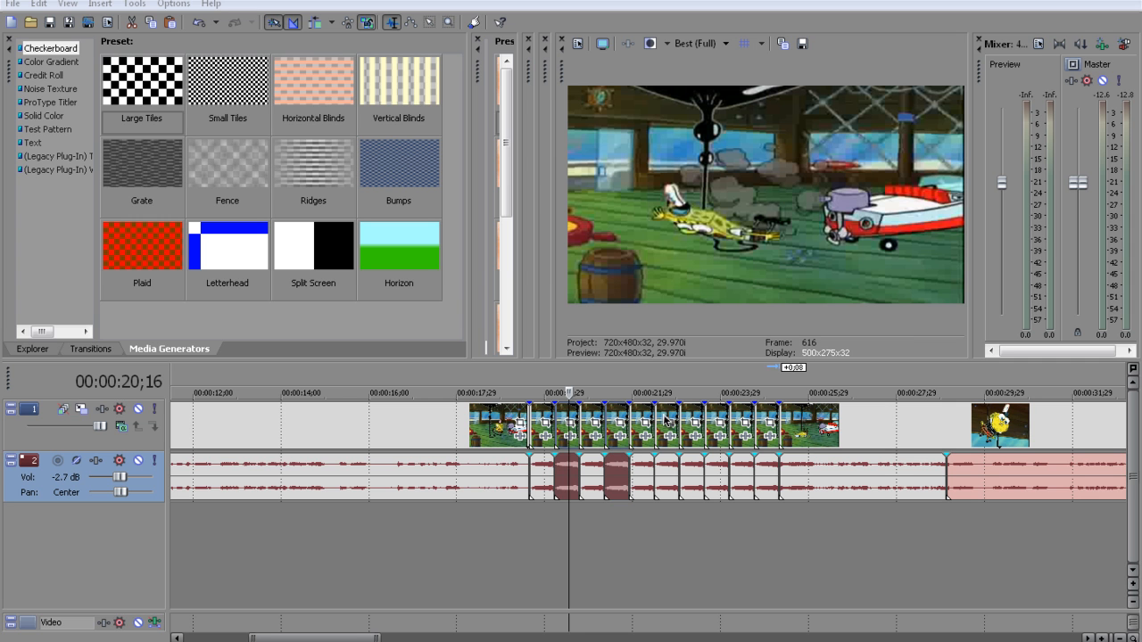
{"action": "left_click", "coordinate": [669, 473], "text": "ctrl"}
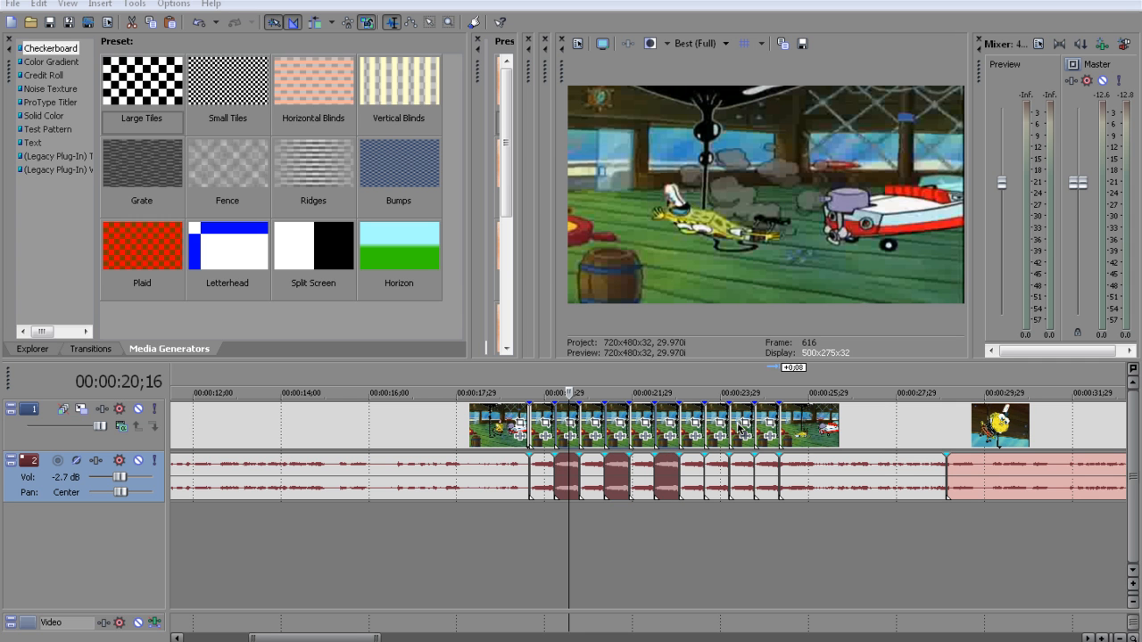
{"action": "left_click", "coordinate": [721, 486], "text": "ctrl"}
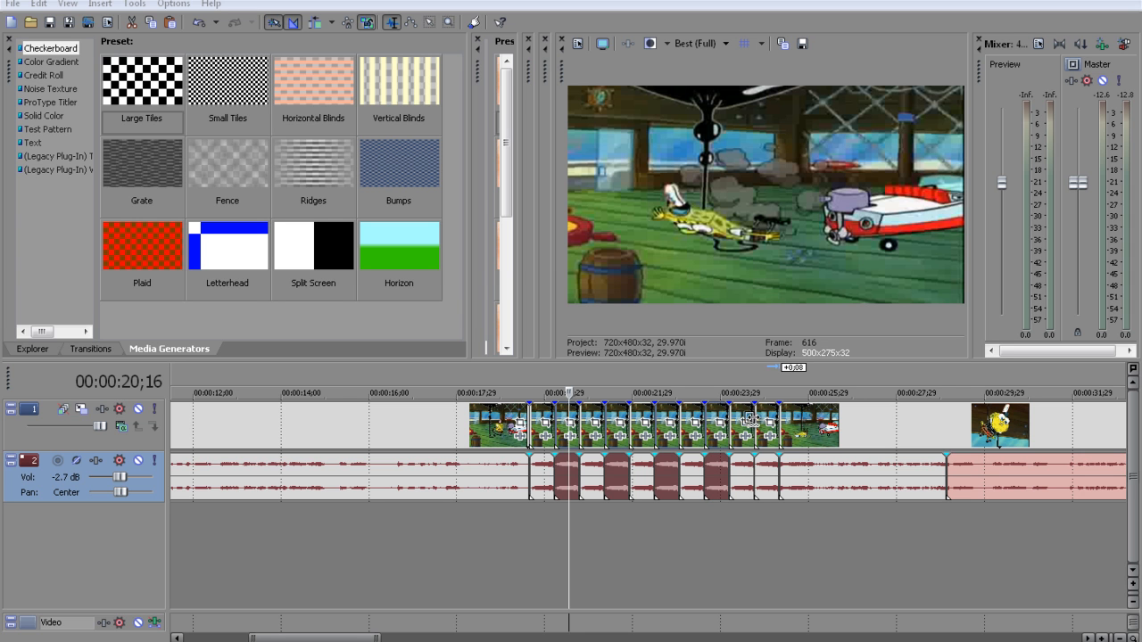
{"action": "left_click", "coordinate": [766, 480], "text": "ctrl"}
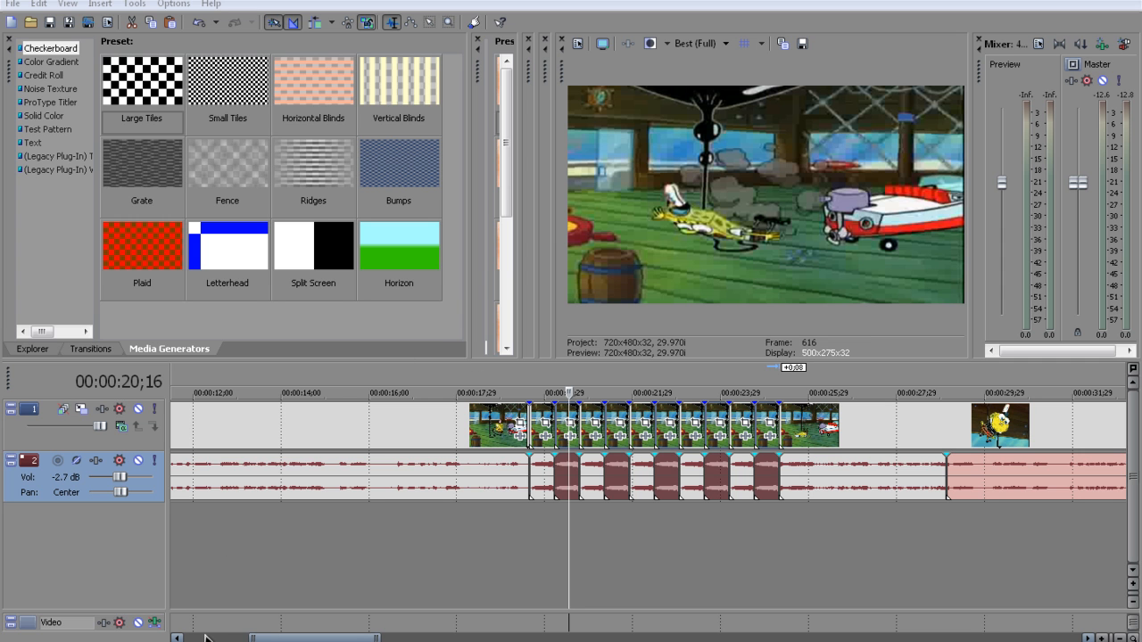
{"action": "right_click", "coordinate": [577, 486]}
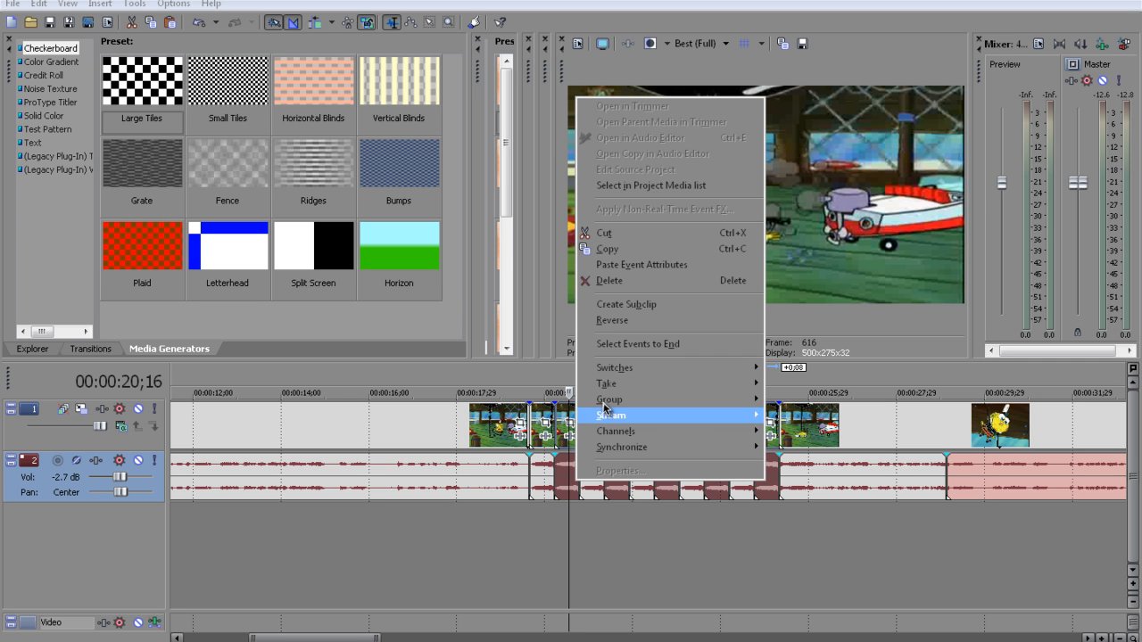
{"action": "left_click", "coordinate": [641, 323]}
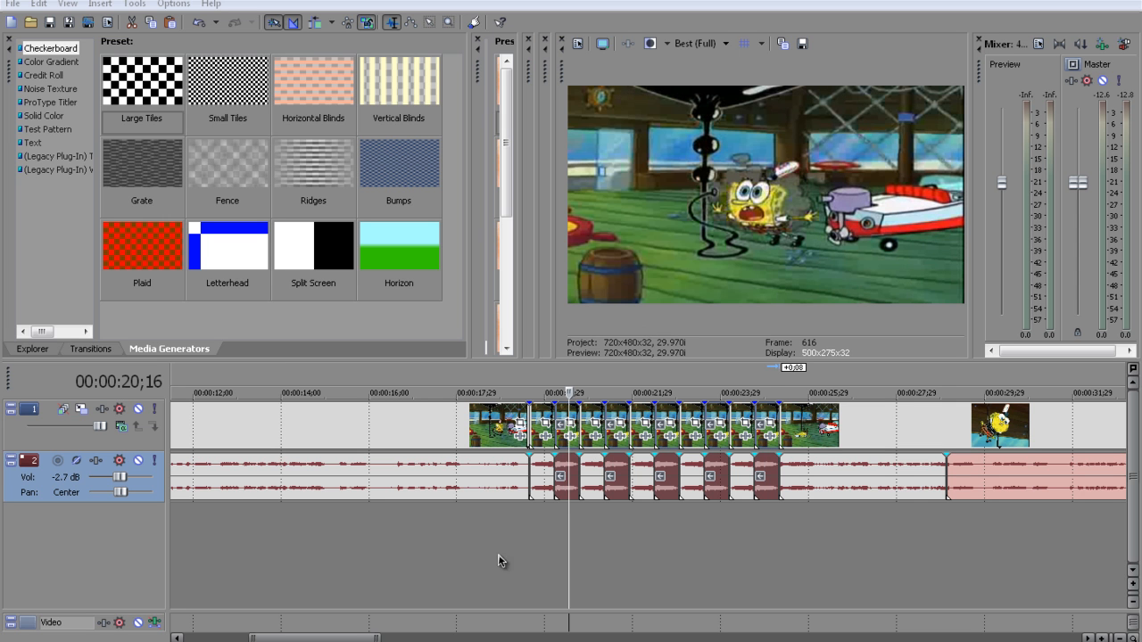
Play back the alternating forward and reversed pieces from 00:00:19;19, then return the playhead to that point
{"action": "left_click", "coordinate": [543, 538]}
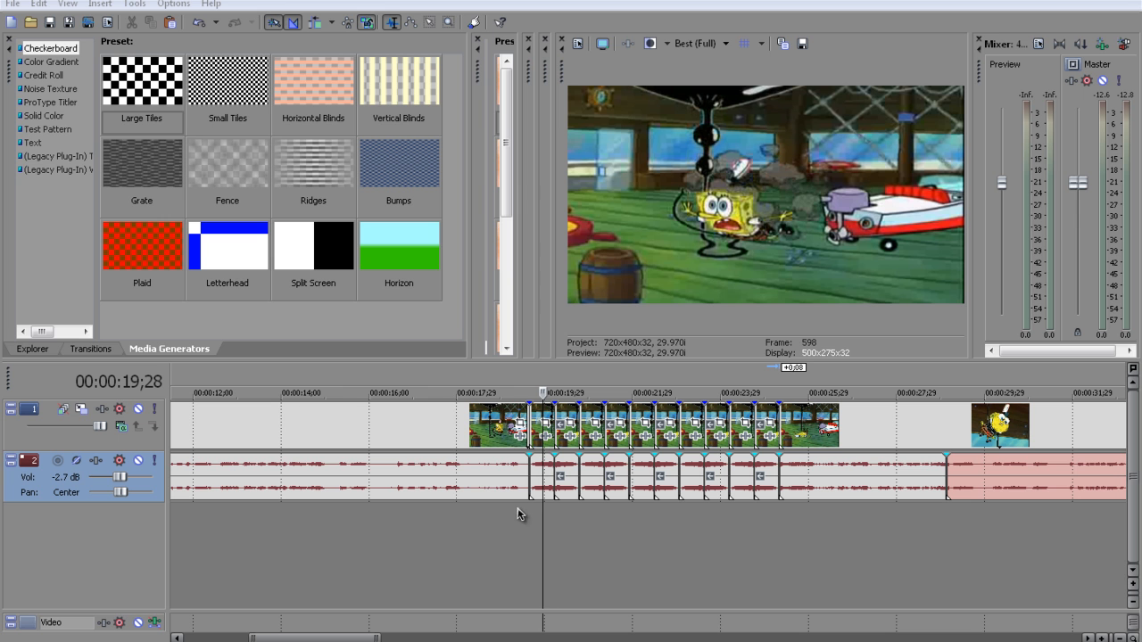
{"action": "left_click", "coordinate": [538, 509]}
{"action": "left_click", "coordinate": [531, 513]}
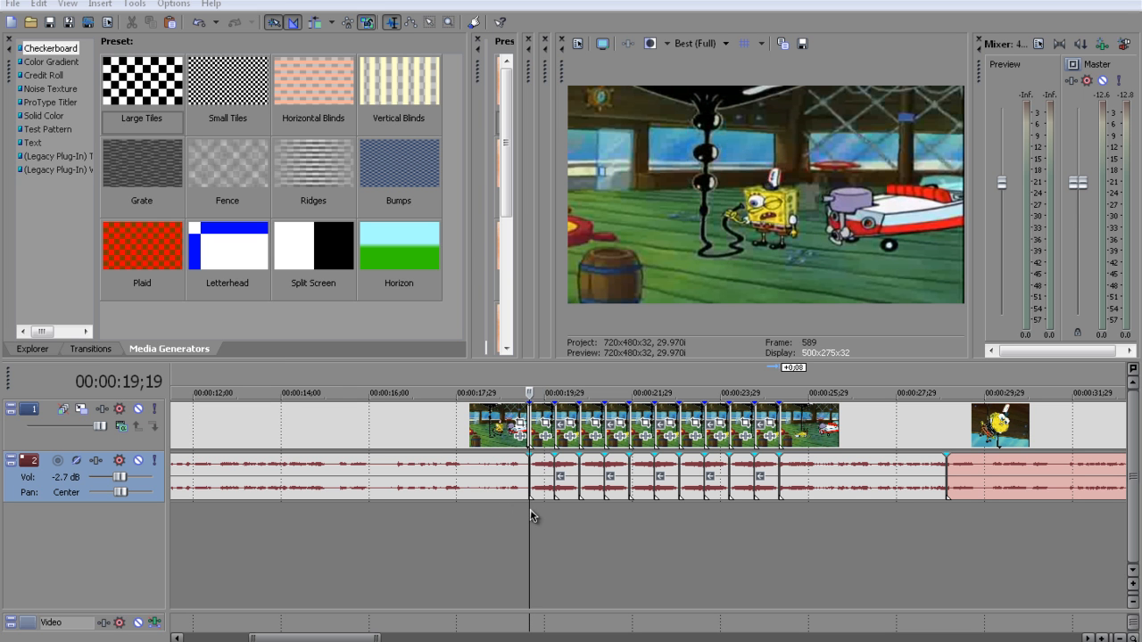
{"action": "key", "text": "space"}
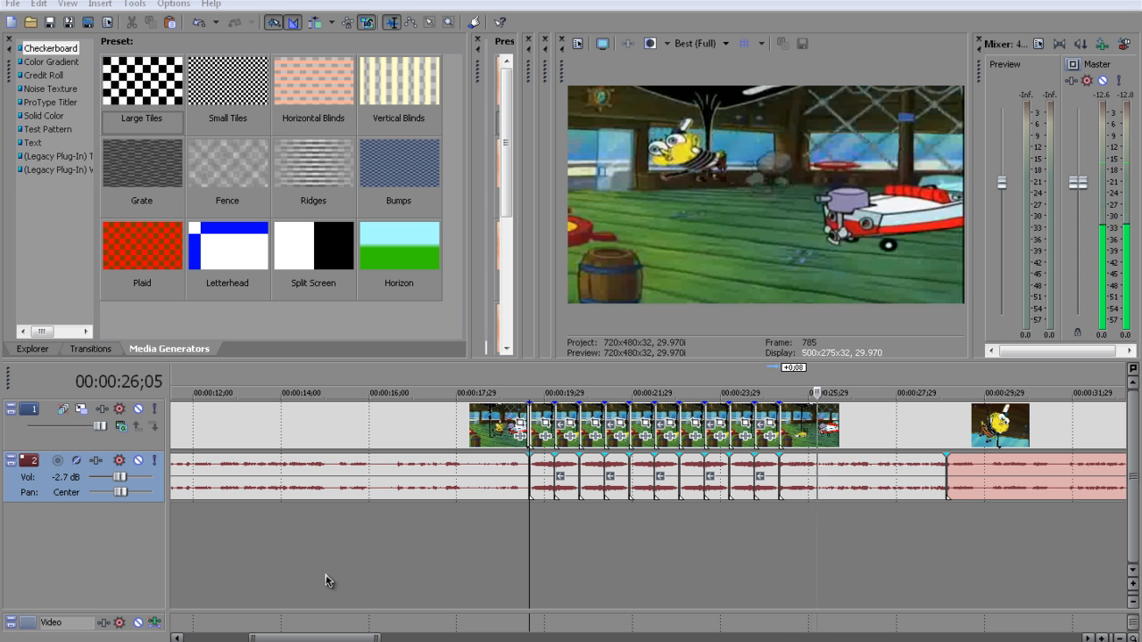
{"action": "key", "text": "Return"}
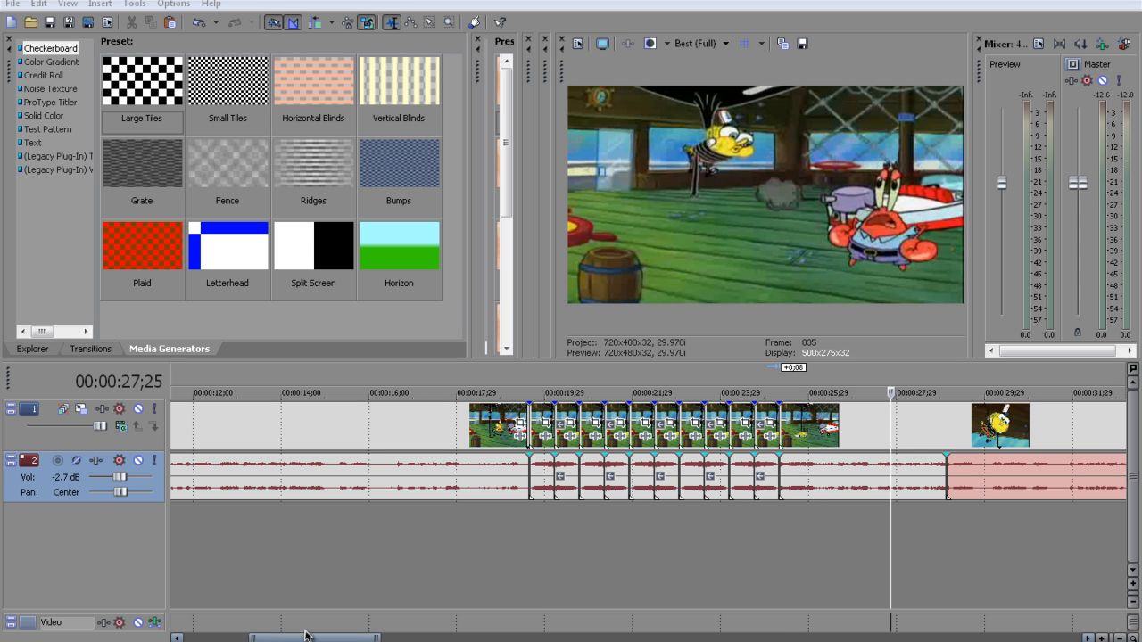
{"action": "left_click", "coordinate": [544, 557]}
{"action": "left_click", "coordinate": [529, 561]}
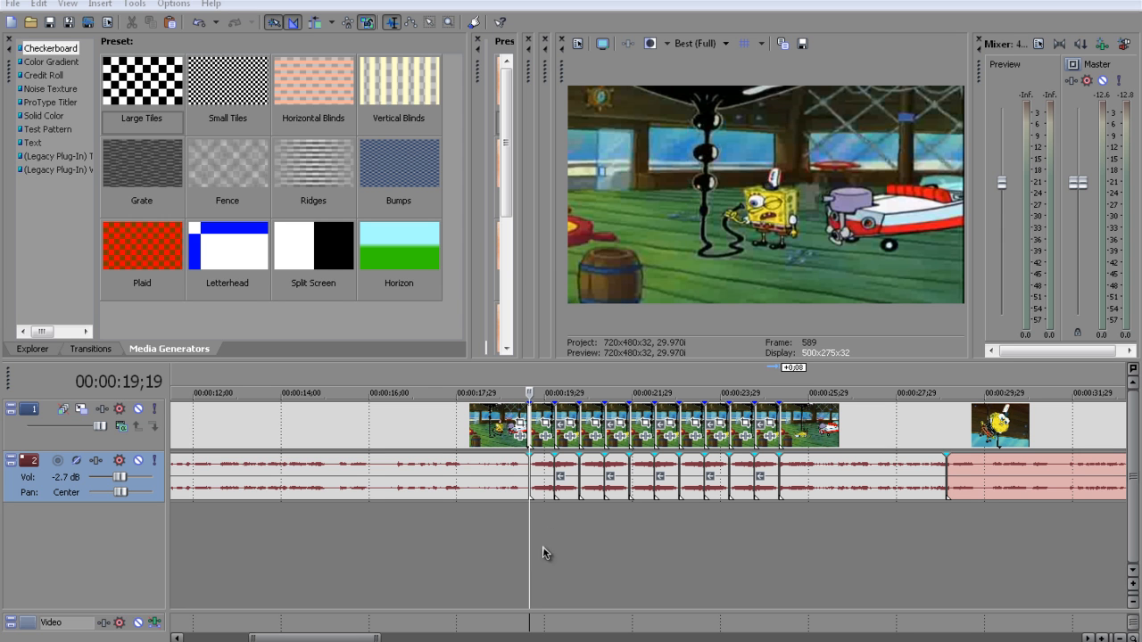
{"action": "left_click", "coordinate": [567, 491]}
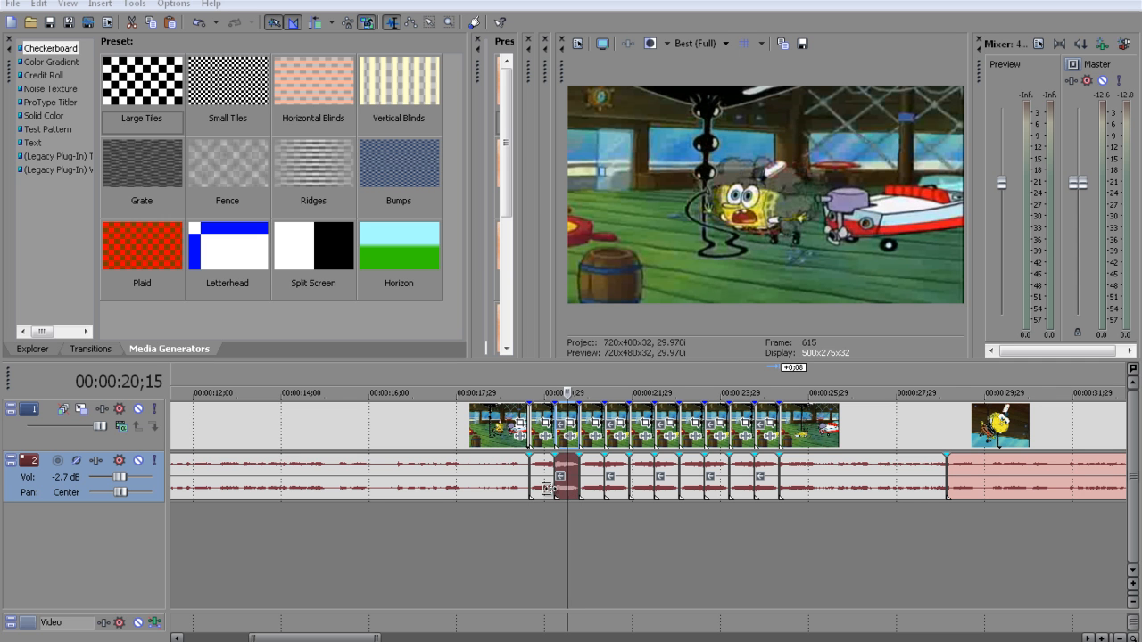
{"action": "left_click", "coordinate": [622, 496]}
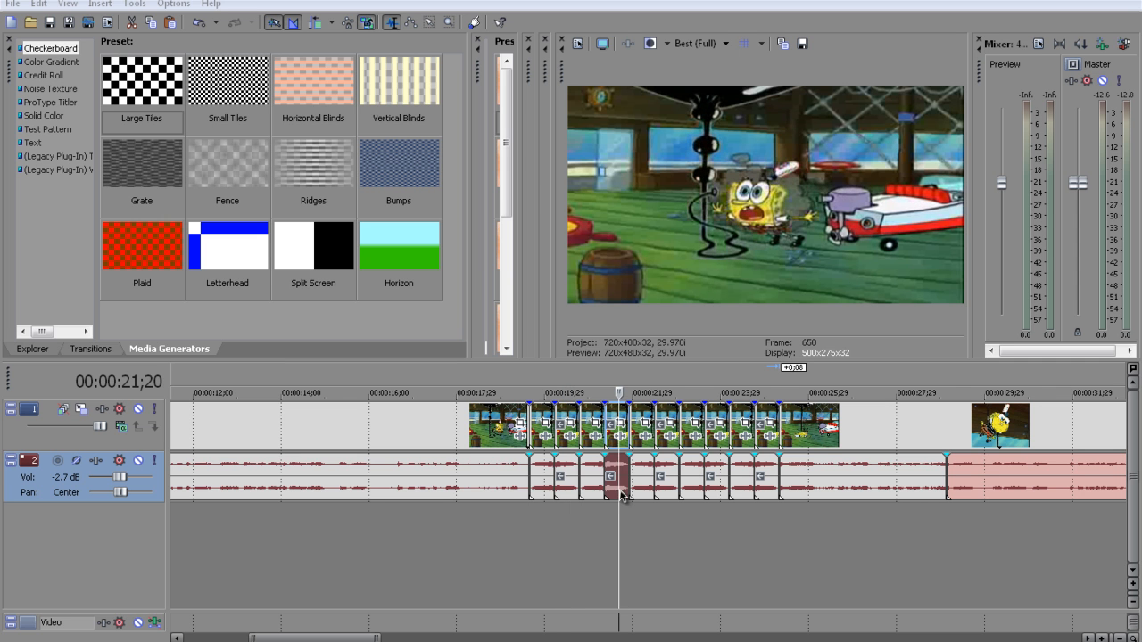
{"action": "left_click", "coordinate": [642, 487]}
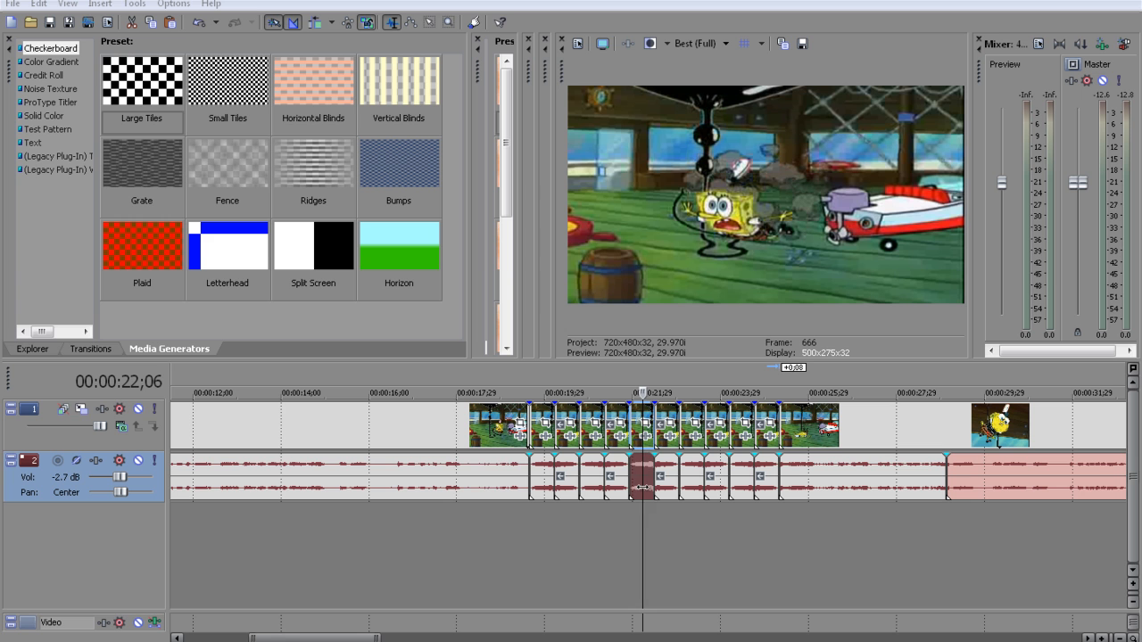
{"action": "left_click", "coordinate": [636, 542]}
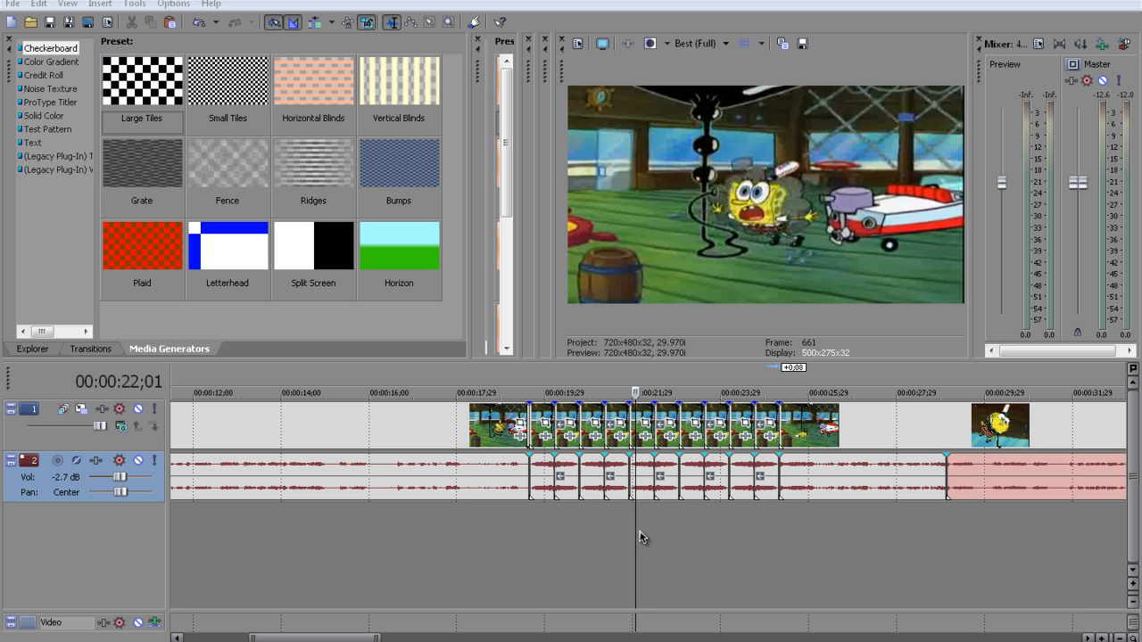
Time-compress the audio and the video of the forward piece starting at 00:00:21;27 so each ends 0;03 earlier
{"action": "left_click", "coordinate": [651, 499]}
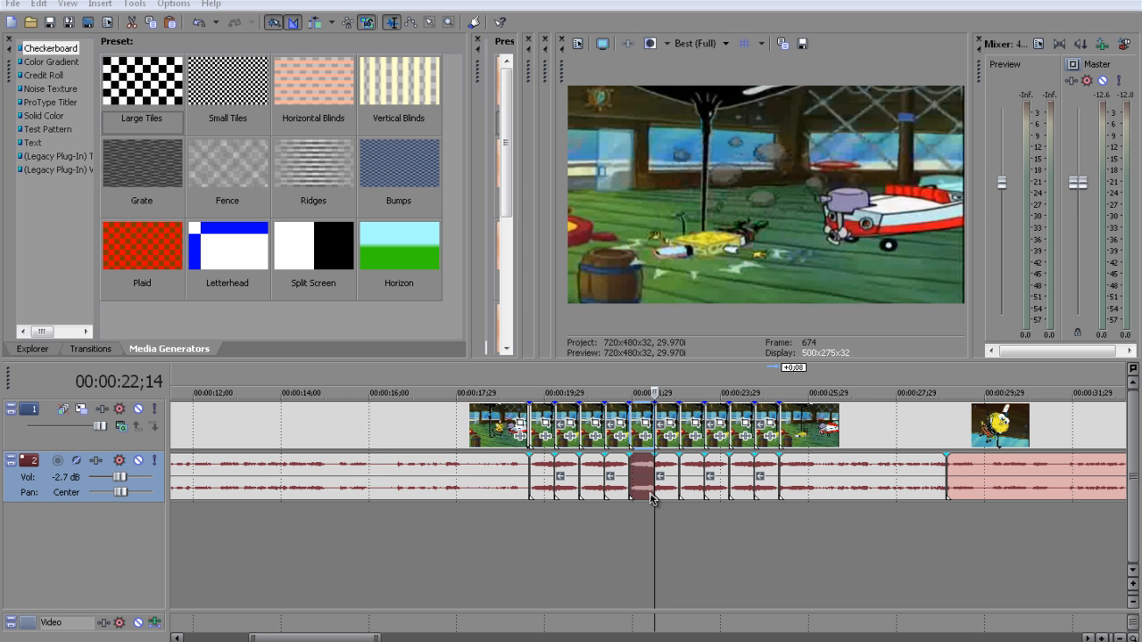
{"action": "scroll", "coordinate": [716, 595], "scroll_direction": "up", "scroll_amount": 2}
{"action": "scroll", "coordinate": [715, 595], "scroll_direction": "up", "scroll_amount": 3}
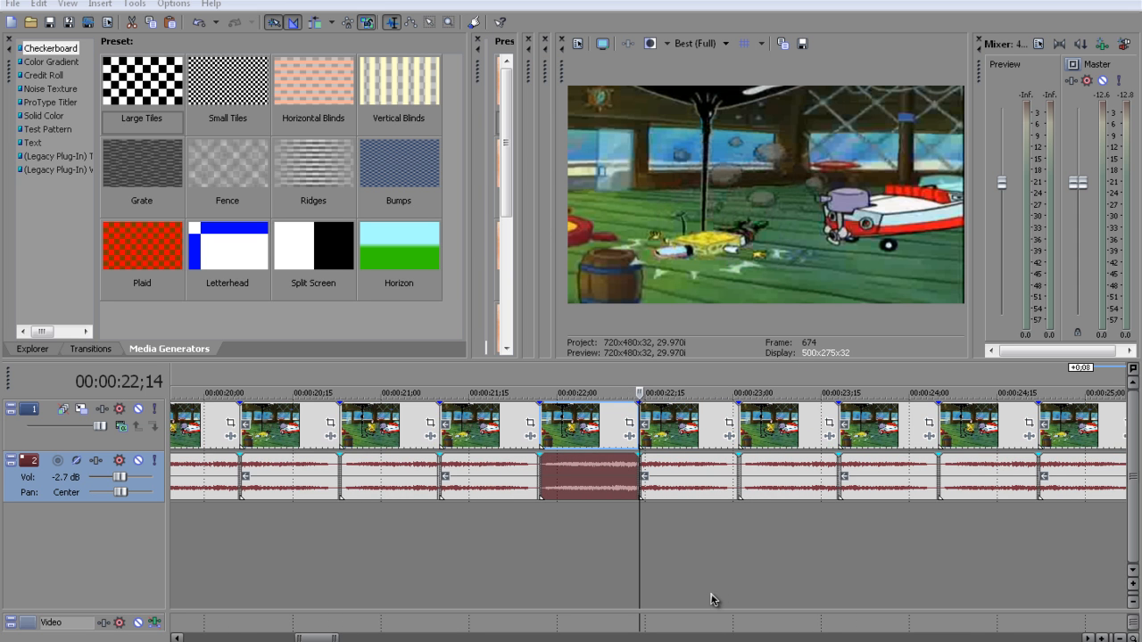
{"action": "scroll", "coordinate": [620, 476], "scroll_direction": "up", "scroll_amount": 2}
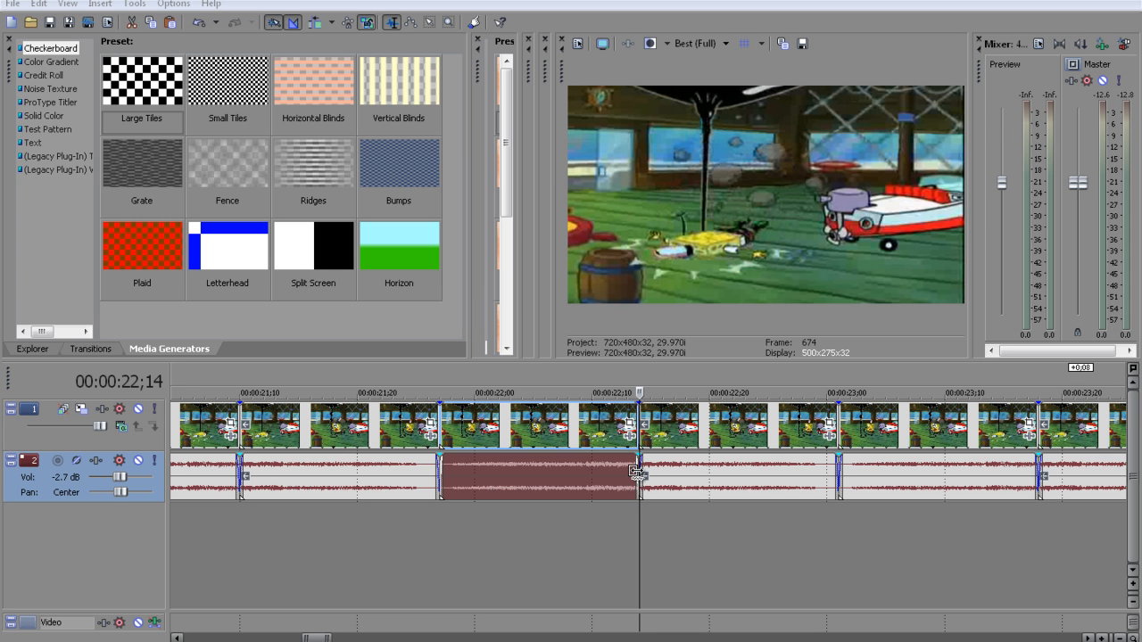
{"action": "left_click_drag", "start_coordinate": [636, 473], "coordinate": [465, 473]}
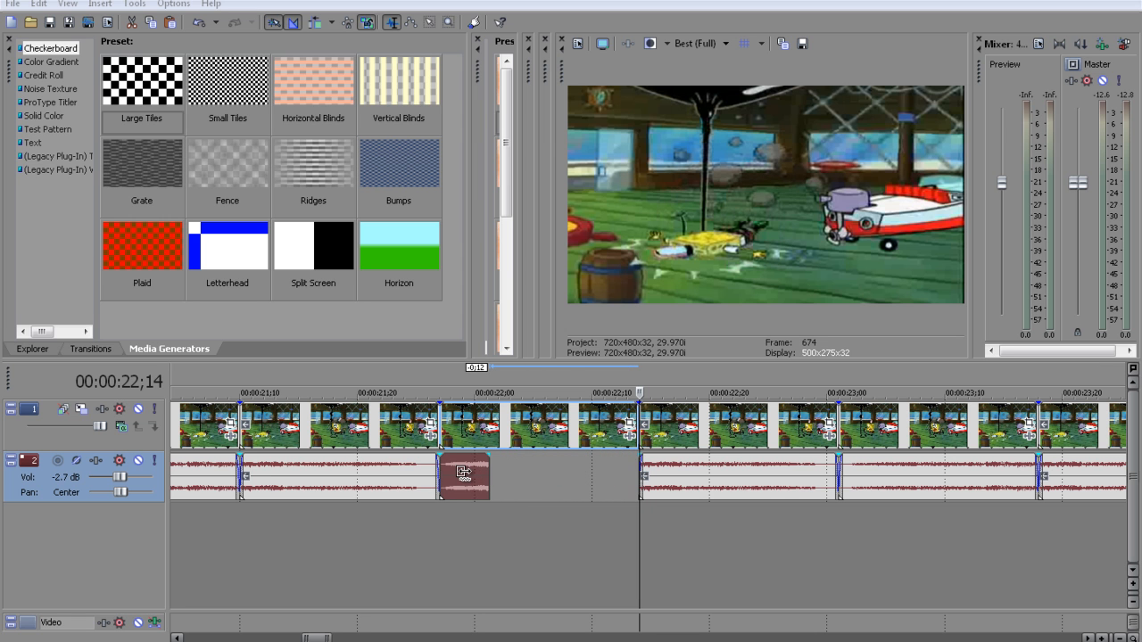
{"action": "left_click_drag", "start_coordinate": [479, 475], "coordinate": [595, 478]}
{"action": "left_click", "coordinate": [622, 432]}
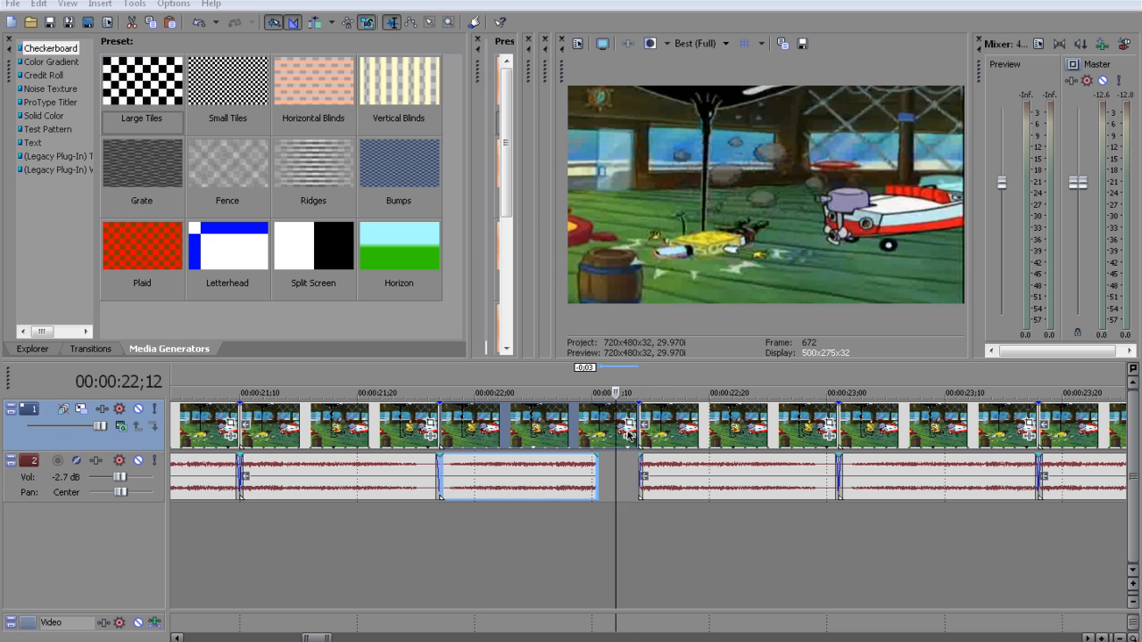
{"action": "left_click_drag", "start_coordinate": [635, 412], "coordinate": [597, 413]}
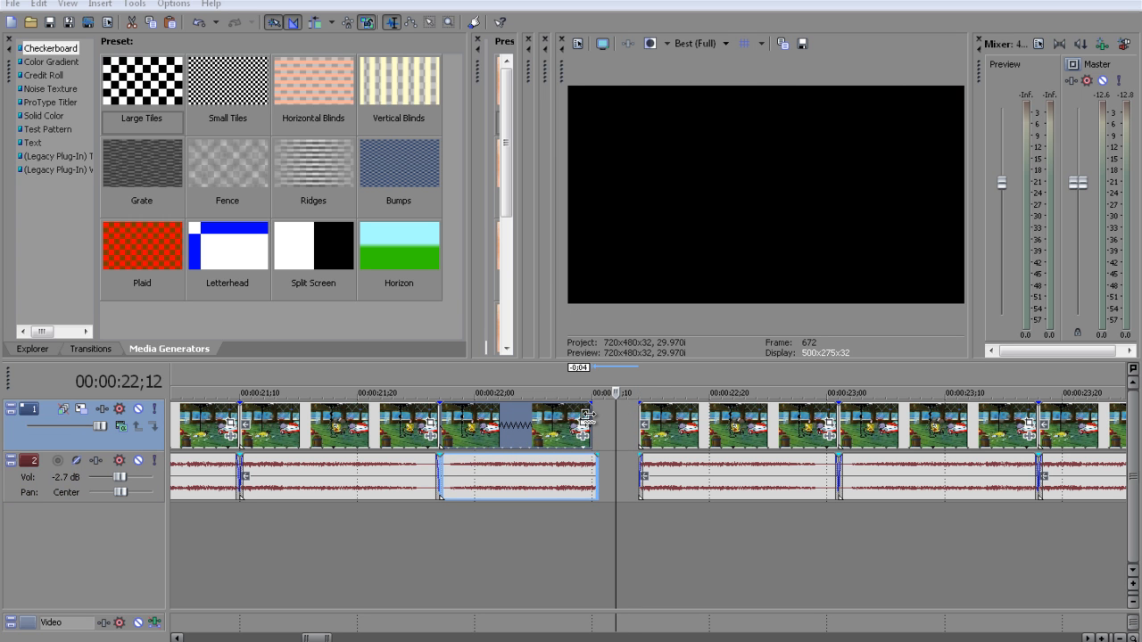
Play back the time-compressed piece from 00:00:21;27 and again from shortly before it
{"action": "left_click", "coordinate": [486, 538]}
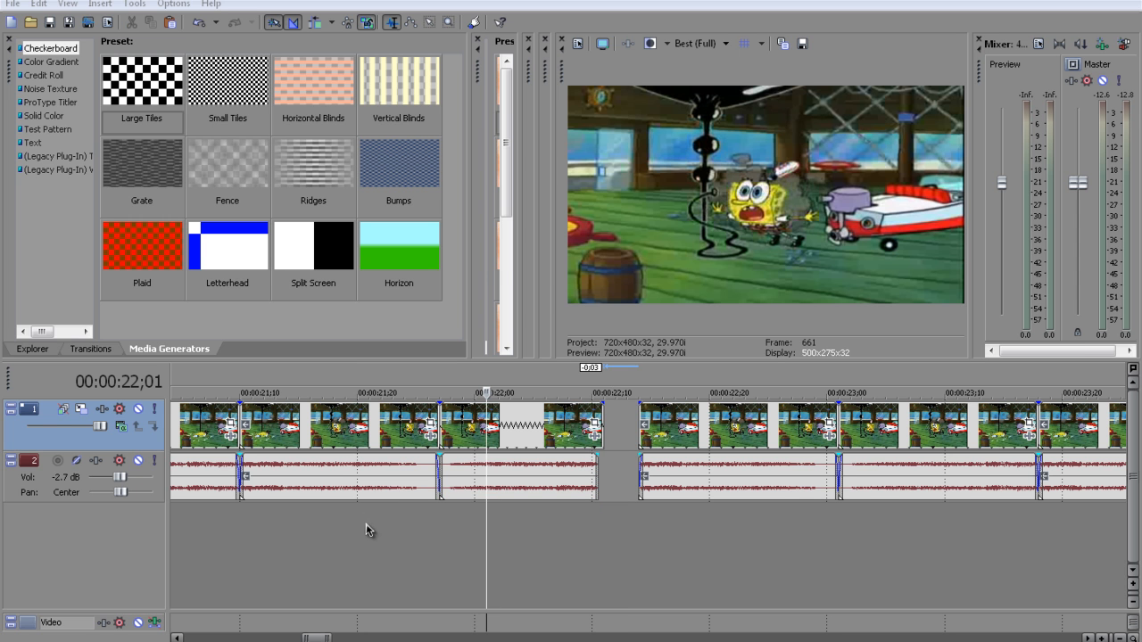
{"action": "left_click", "coordinate": [449, 517]}
{"action": "left_click", "coordinate": [439, 518]}
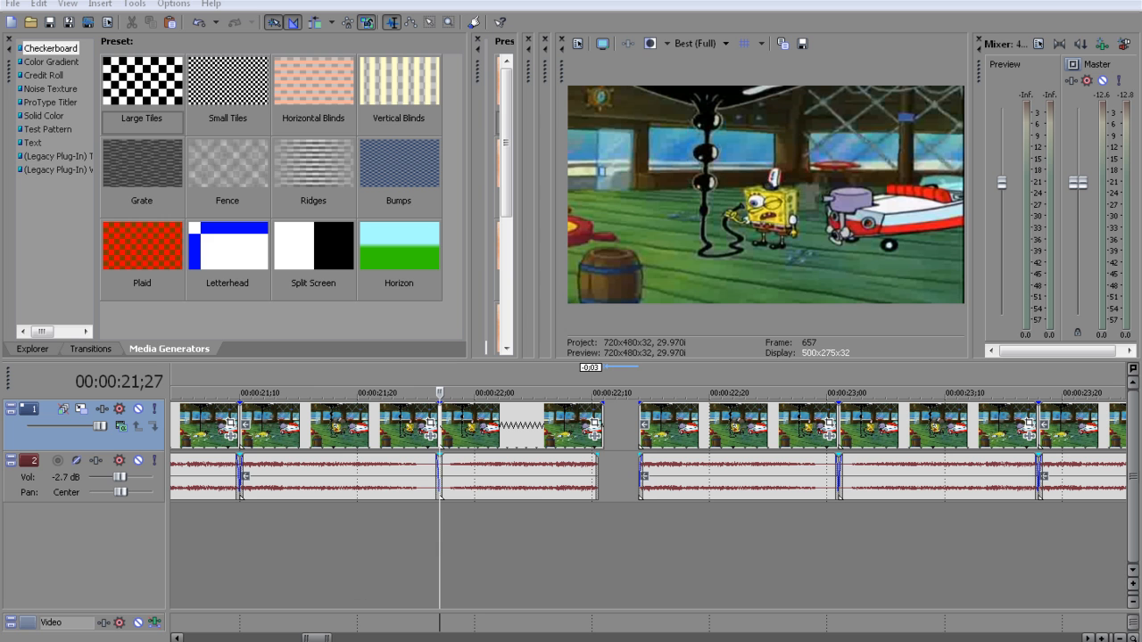
{"action": "key", "text": "space"}
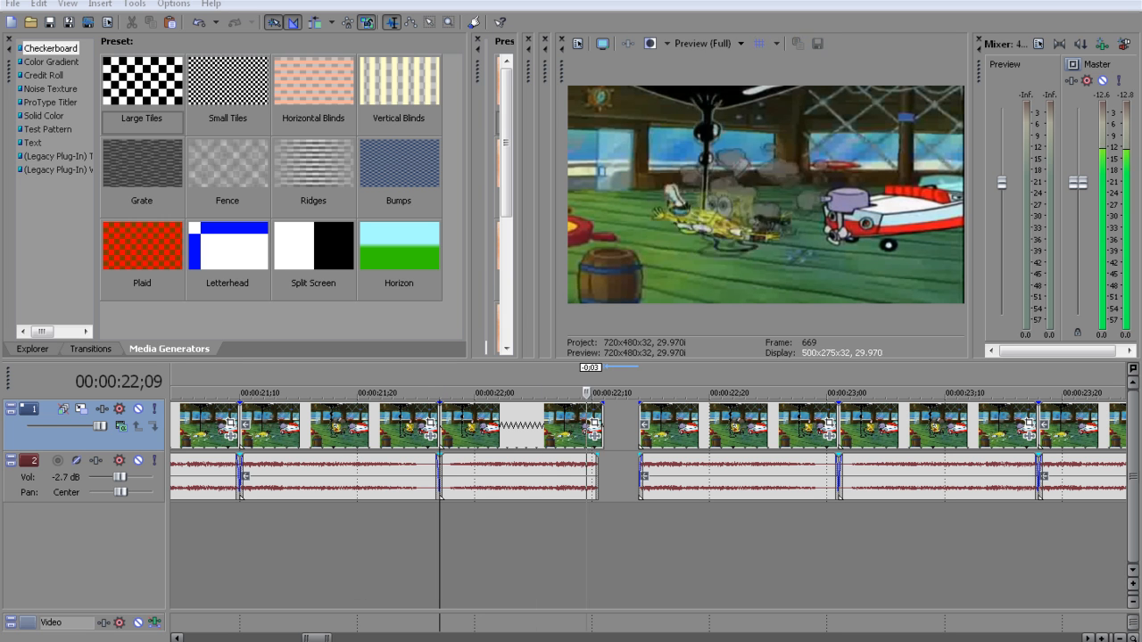
{"action": "left_click", "coordinate": [181, 527]}
{"action": "key", "text": "space"}
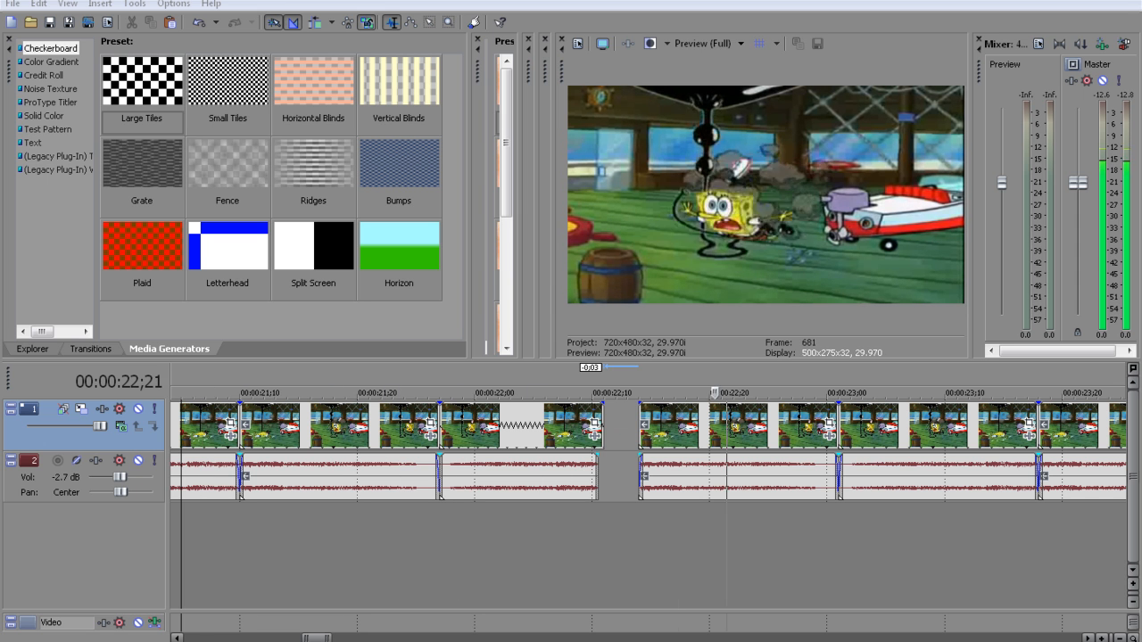
{"action": "key", "text": "space"}
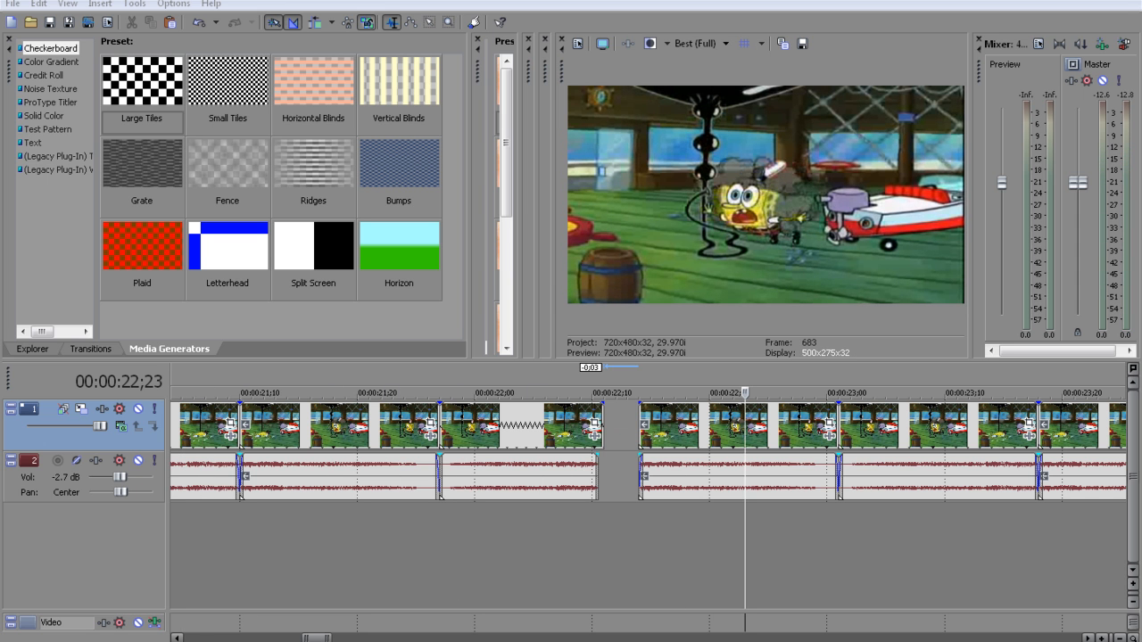
Replay the section with the time-compressed piece two more times, first starting at 00:00:21;07
{"action": "left_click", "coordinate": [498, 471]}
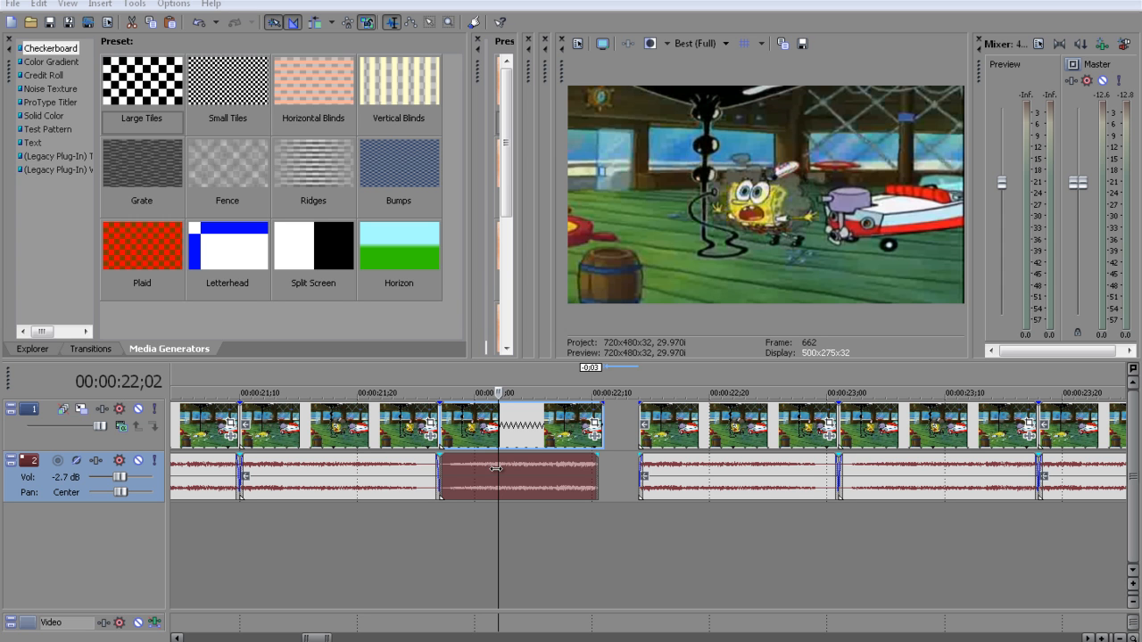
{"action": "left_click", "coordinate": [209, 515]}
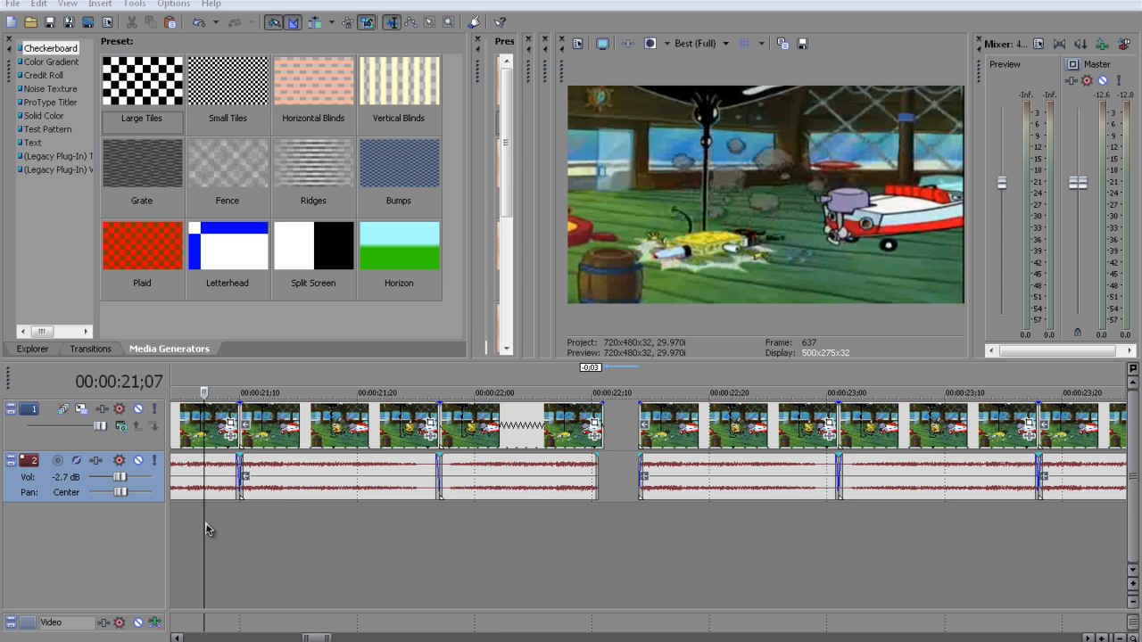
{"action": "key", "text": "space"}
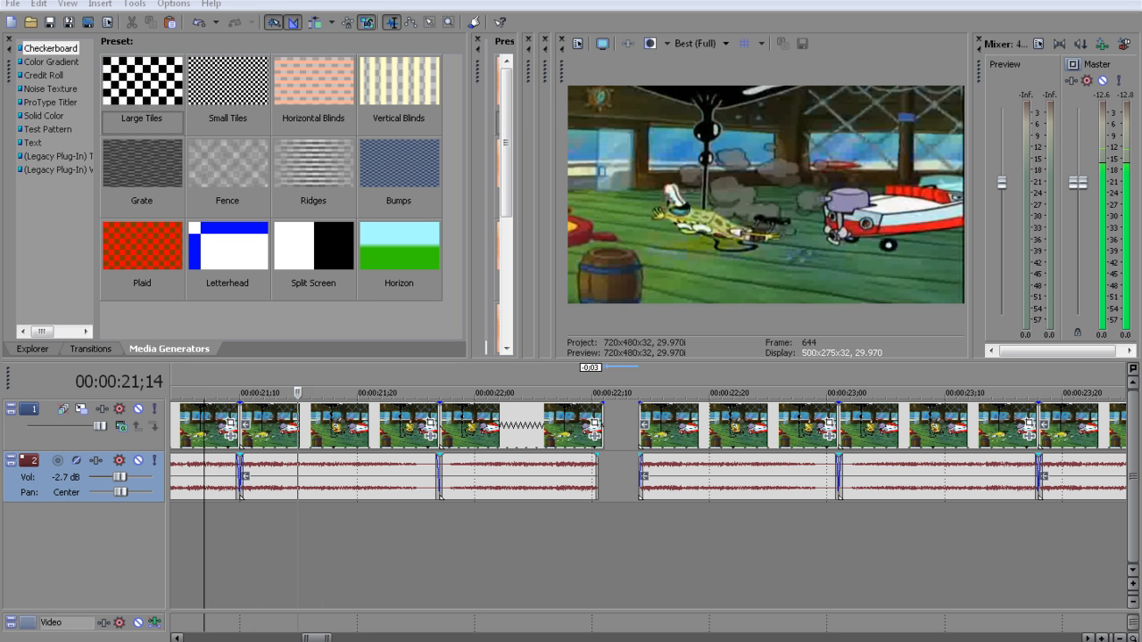
{"action": "left_click", "coordinate": [546, 495]}
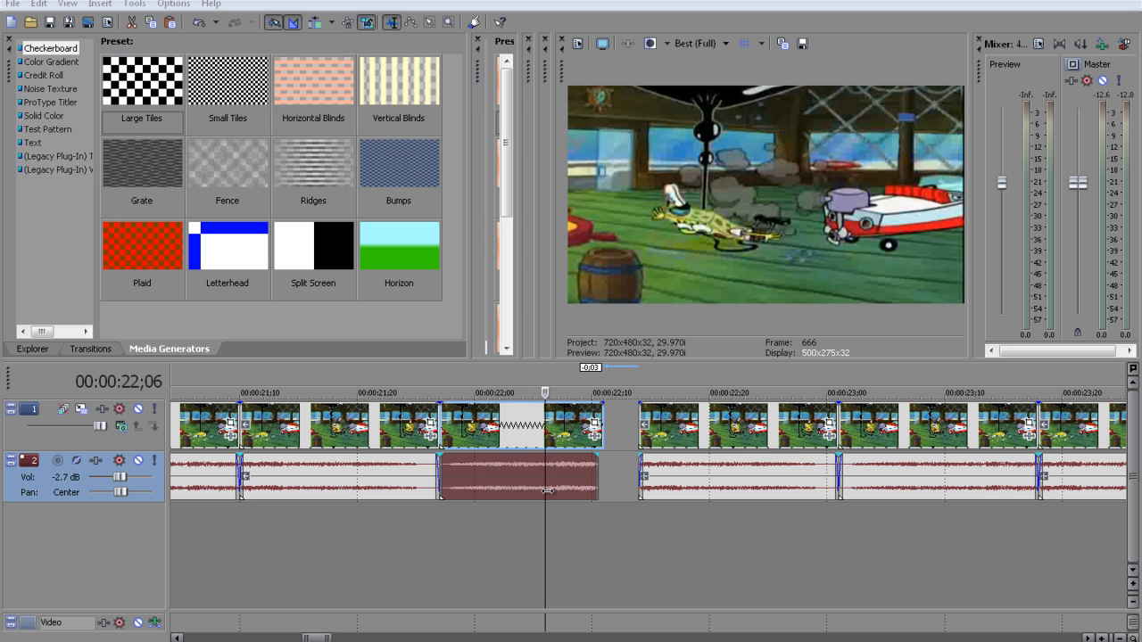
{"action": "left_click", "coordinate": [180, 516]}
{"action": "key", "text": "space"}
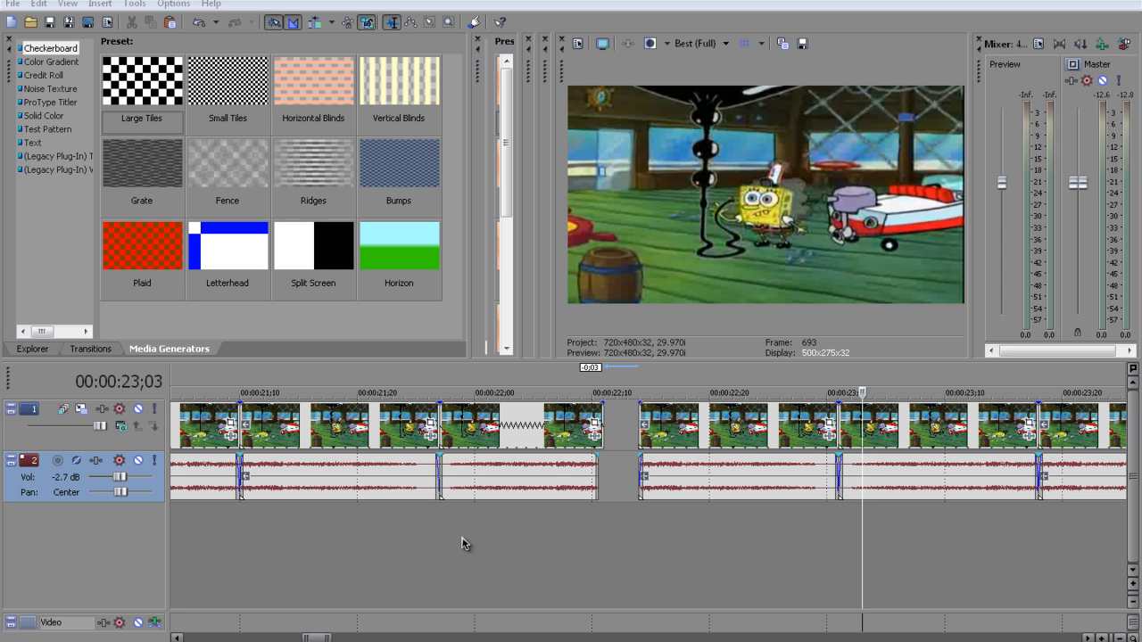
Return to the start of the timeline and place the playhead over the title card at 00:00:06;23
{"action": "left_click_drag", "start_coordinate": [316, 638], "coordinate": [279, 639]}
{"action": "scroll", "coordinate": [450, 543], "scroll_direction": "down", "scroll_amount": 1}
{"action": "scroll", "coordinate": [450, 542], "scroll_direction": "down", "scroll_amount": 4}
{"action": "left_click", "coordinate": [331, 541]}
{"action": "left_click", "coordinate": [477, 515]}
{"action": "left_click", "coordinate": [370, 528]}
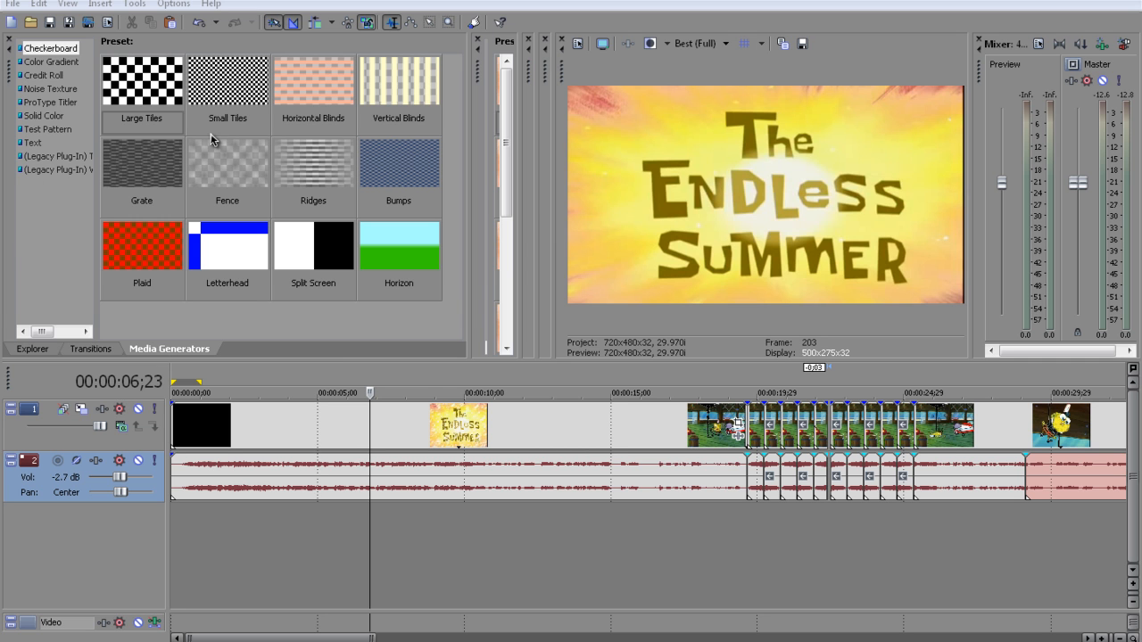
Add a Default Text generated event on a new track above the video's opening, then shift it 0;09 earlier
{"action": "left_click", "coordinate": [29, 144]}
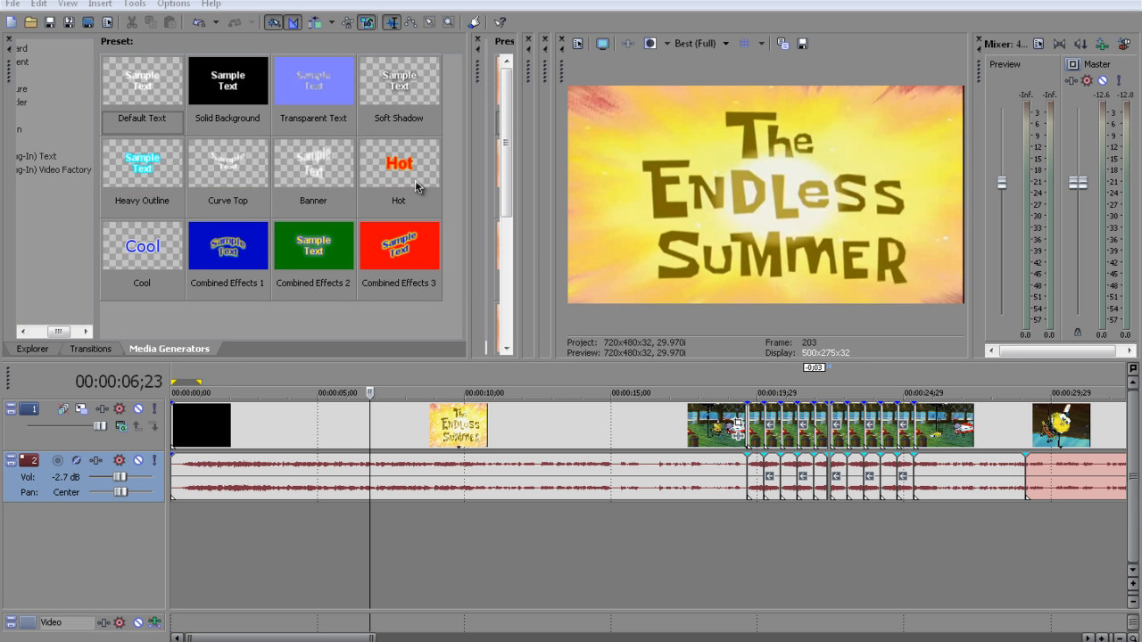
{"action": "scroll", "coordinate": [38, 283], "scroll_direction": "left", "scroll_amount": 1}
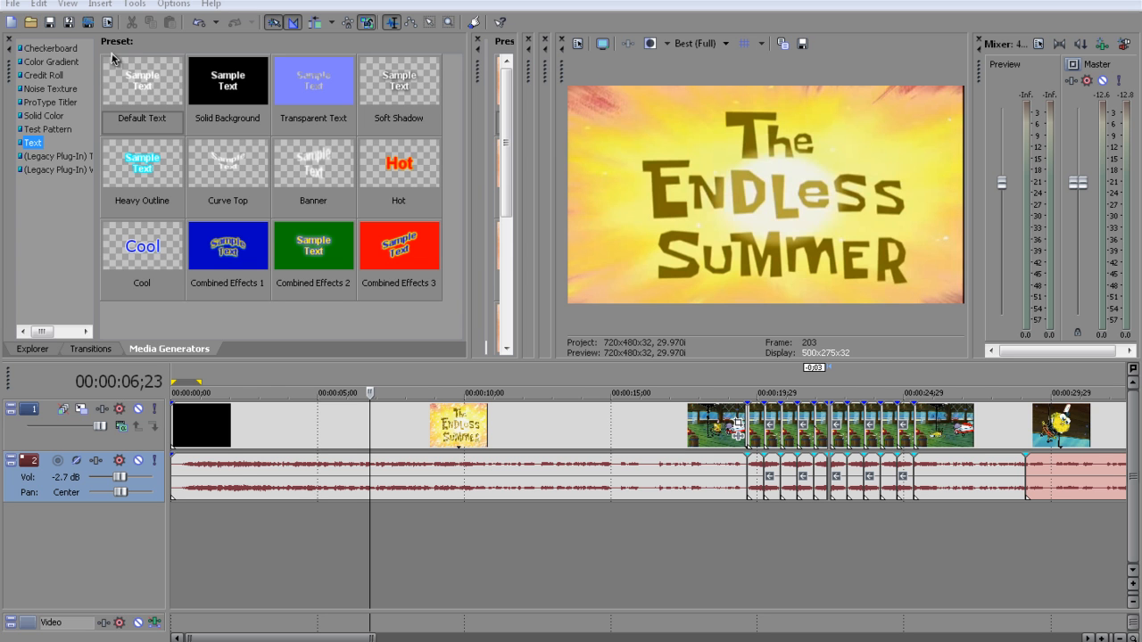
{"action": "left_click_drag", "start_coordinate": [134, 77], "coordinate": [235, 394]}
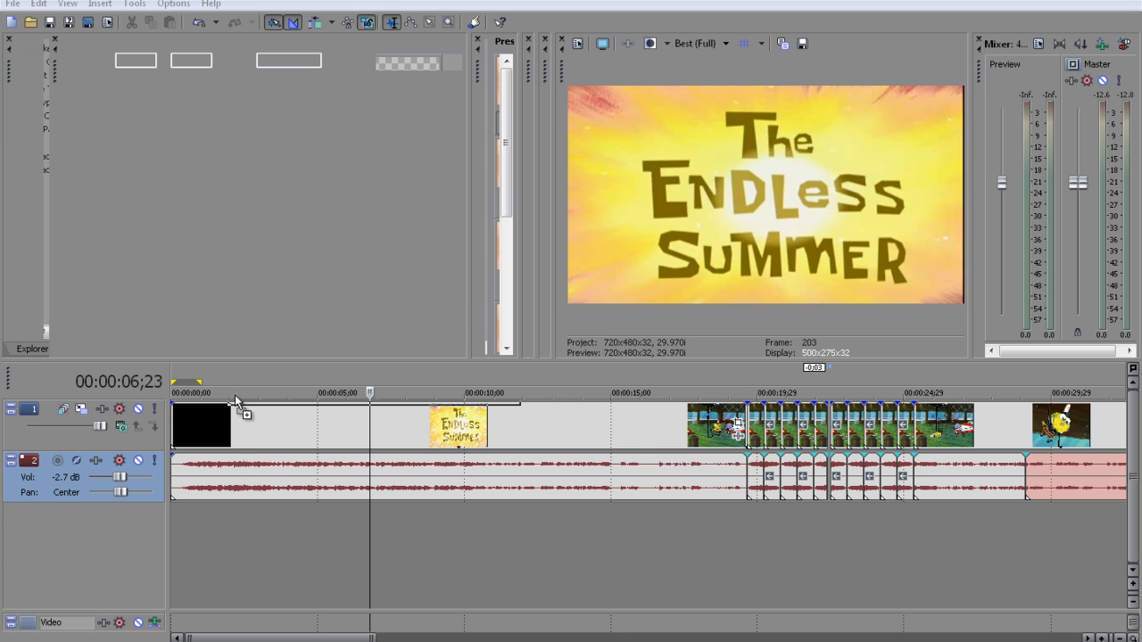
{"action": "left_click", "coordinate": [290, 438]}
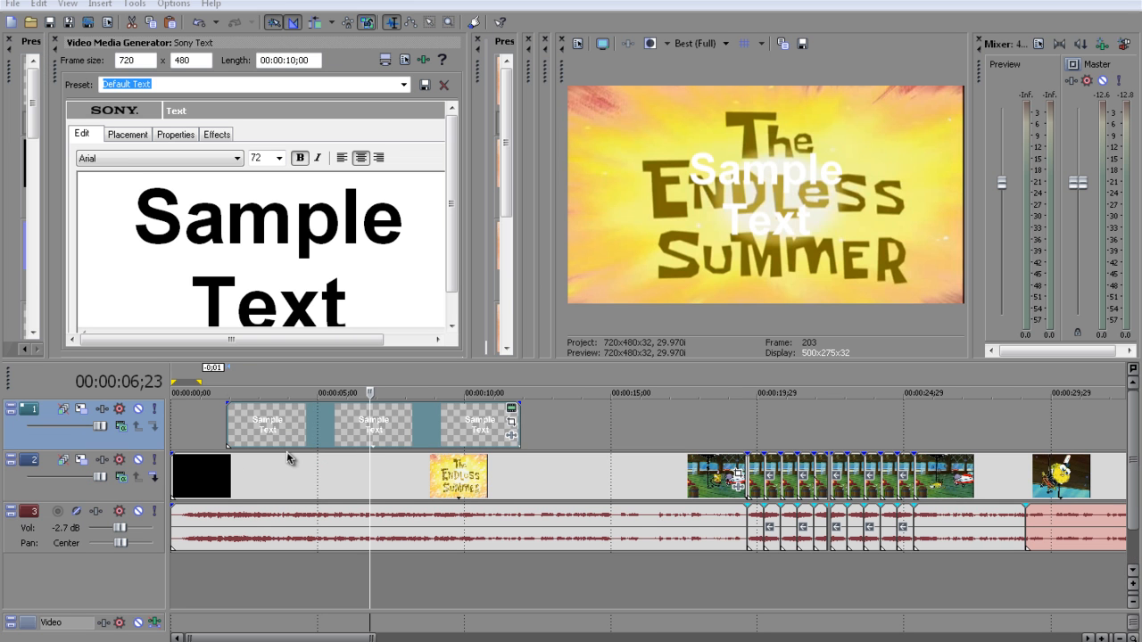
{"action": "left_click_drag", "start_coordinate": [288, 403], "coordinate": [279, 421]}
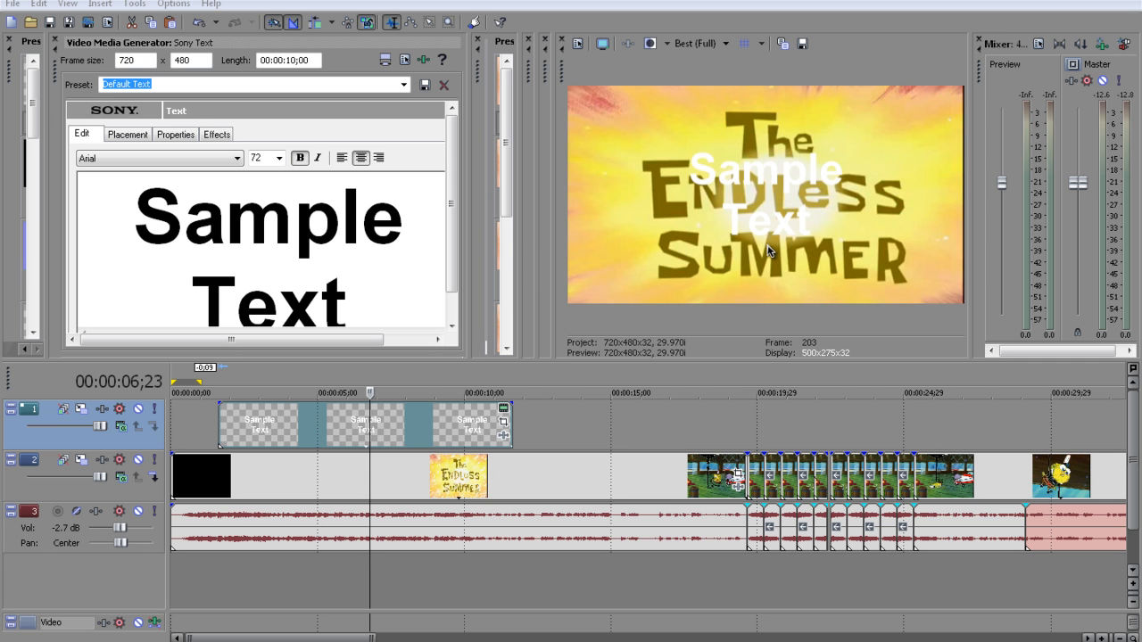
Replace the sample text in the text event with "By TPC"
{"action": "left_click_drag", "start_coordinate": [413, 301], "coordinate": [114, 123]}
{"action": "key", "text": "Delete"}
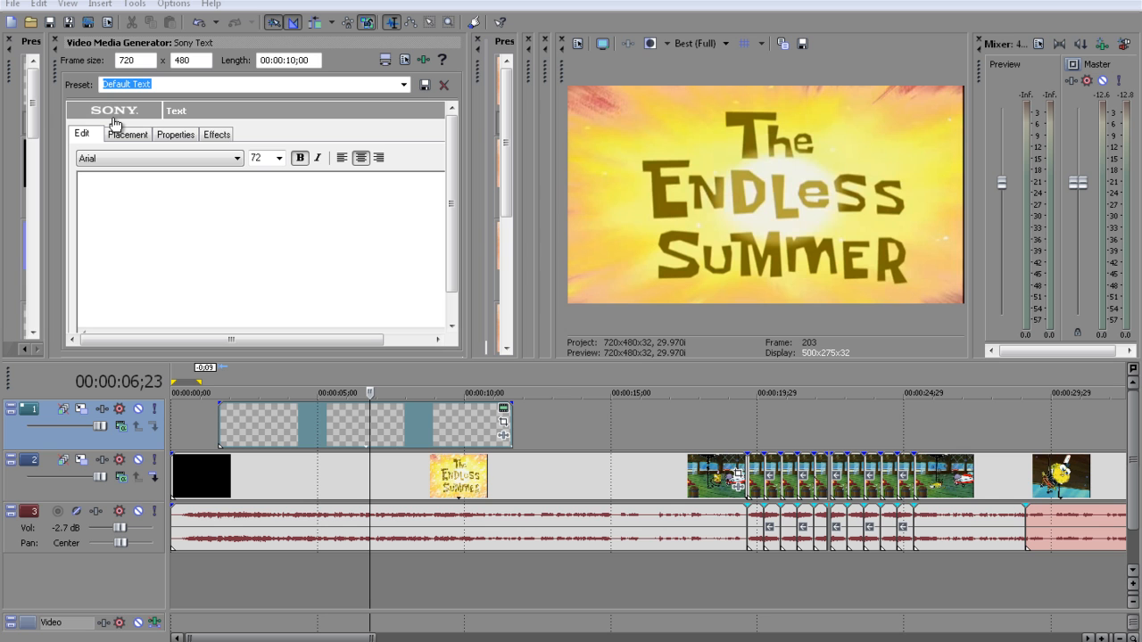
{"action": "type", "text": "By"}
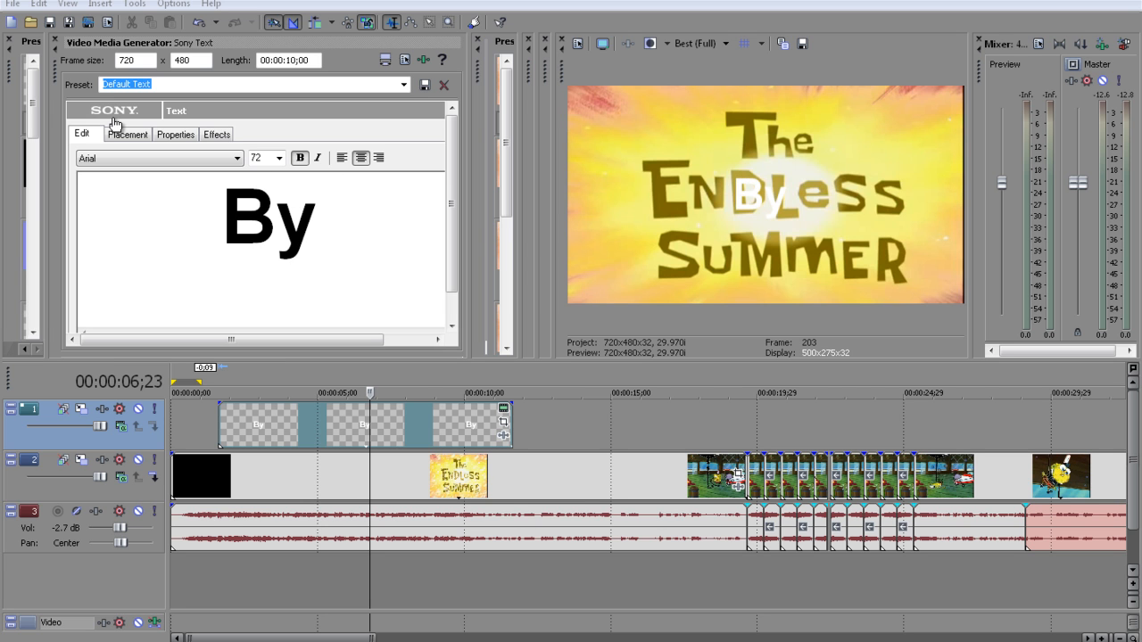
{"action": "type", "text": " TP"}
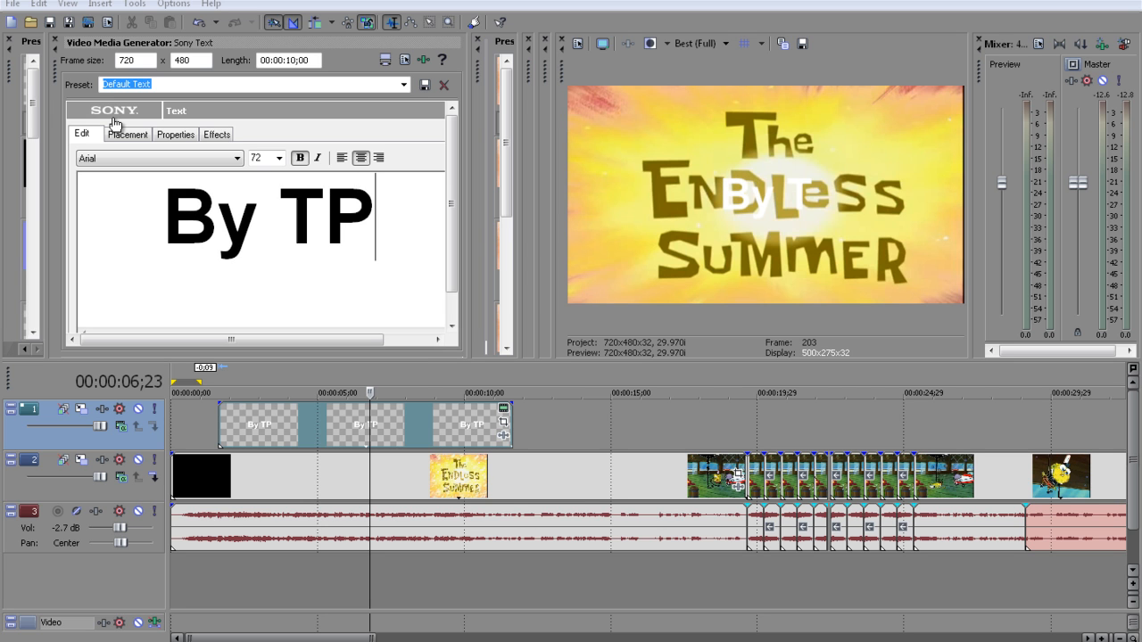
{"action": "type", "text": "C"}
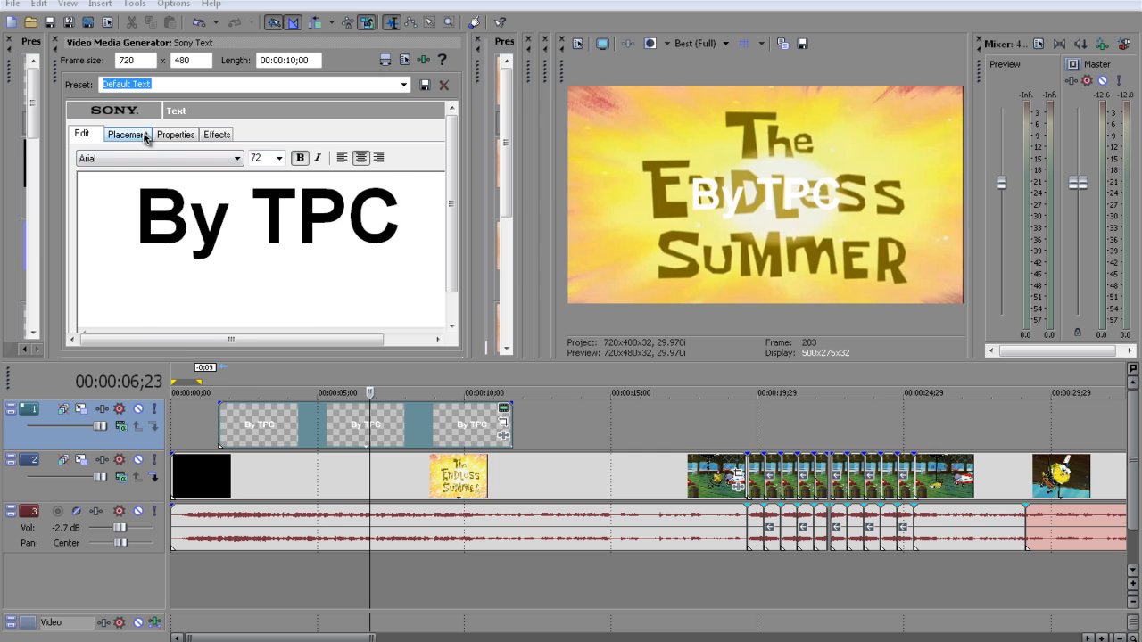
Colour the text black and place it in the frame's lower-right corner at about X 0.577, Y 0.750
{"action": "left_click", "coordinate": [144, 136]}
{"action": "left_click", "coordinate": [162, 139]}
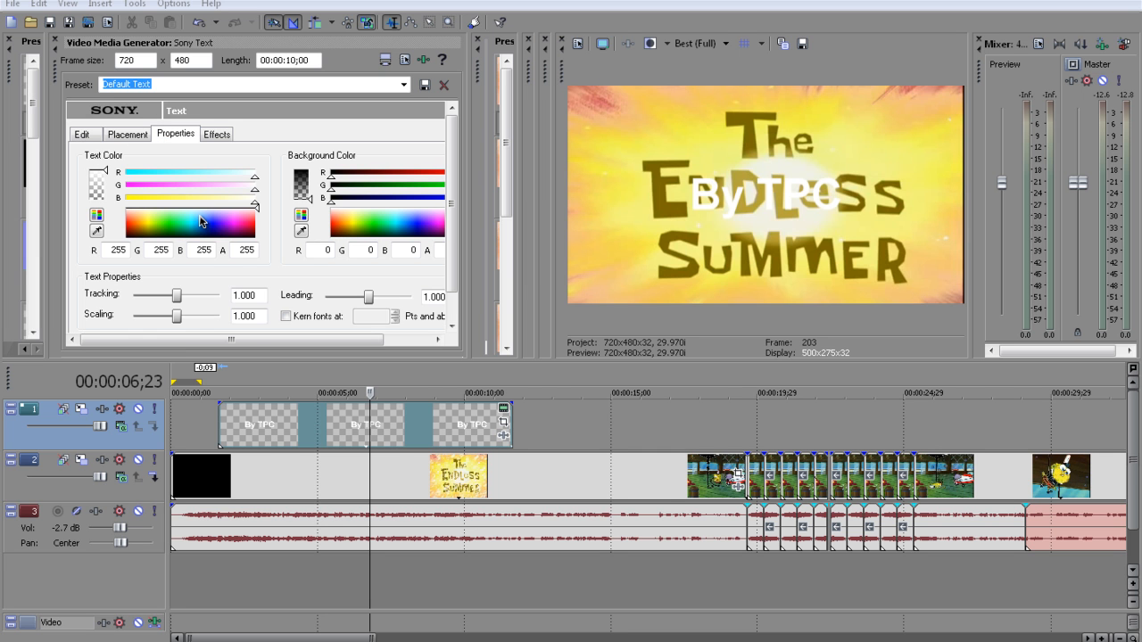
{"action": "left_click", "coordinate": [252, 237]}
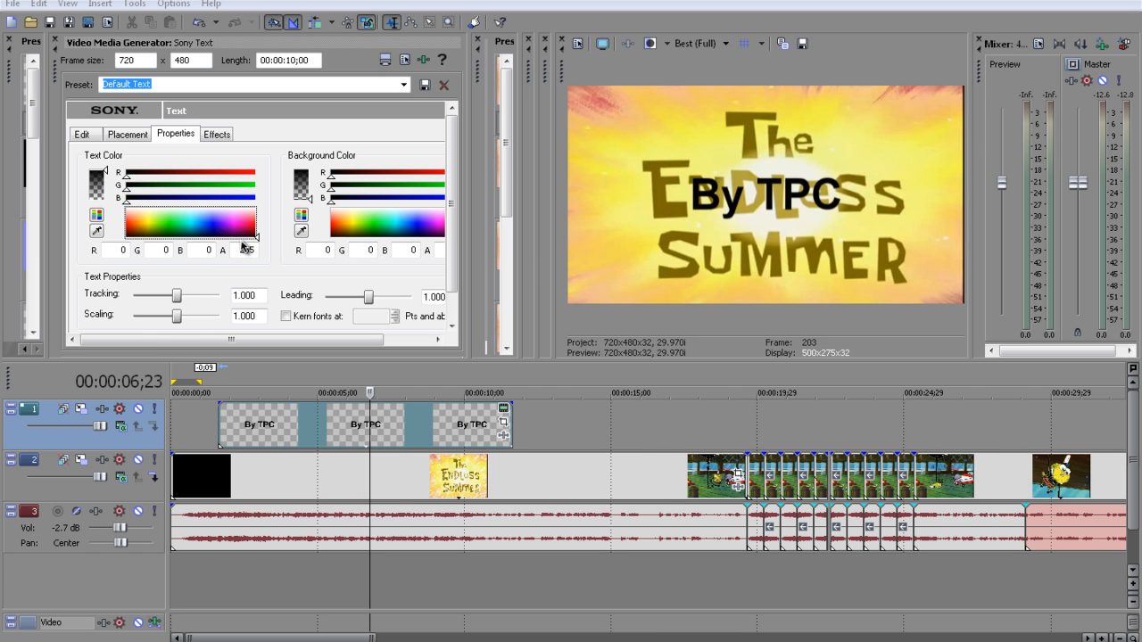
{"action": "left_click", "coordinate": [125, 135]}
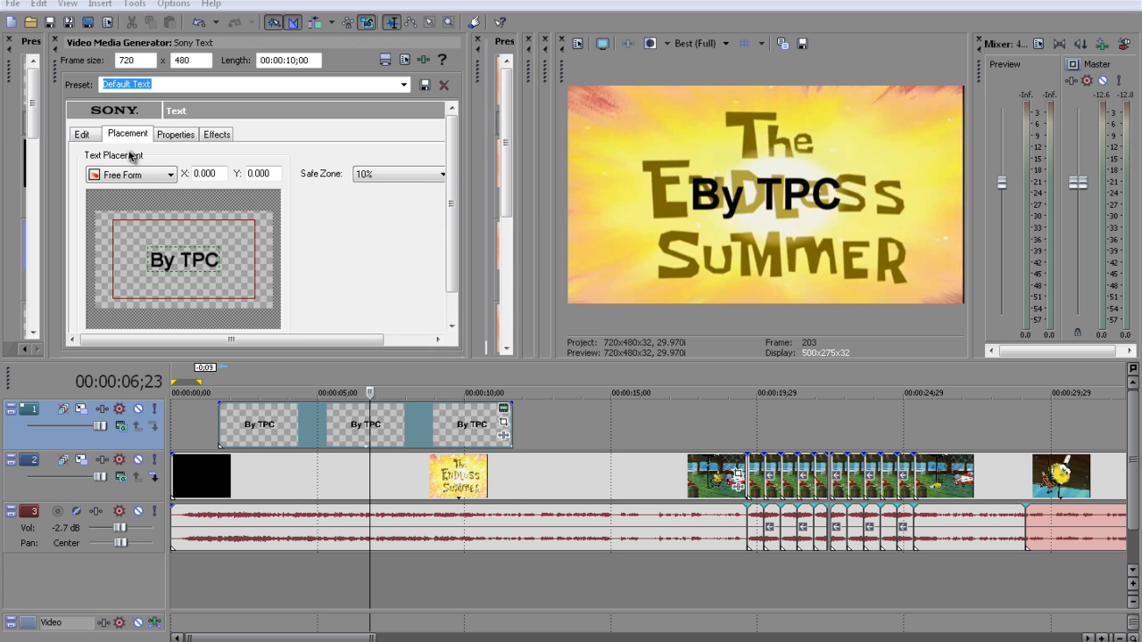
{"action": "left_click_drag", "start_coordinate": [182, 258], "coordinate": [234, 296]}
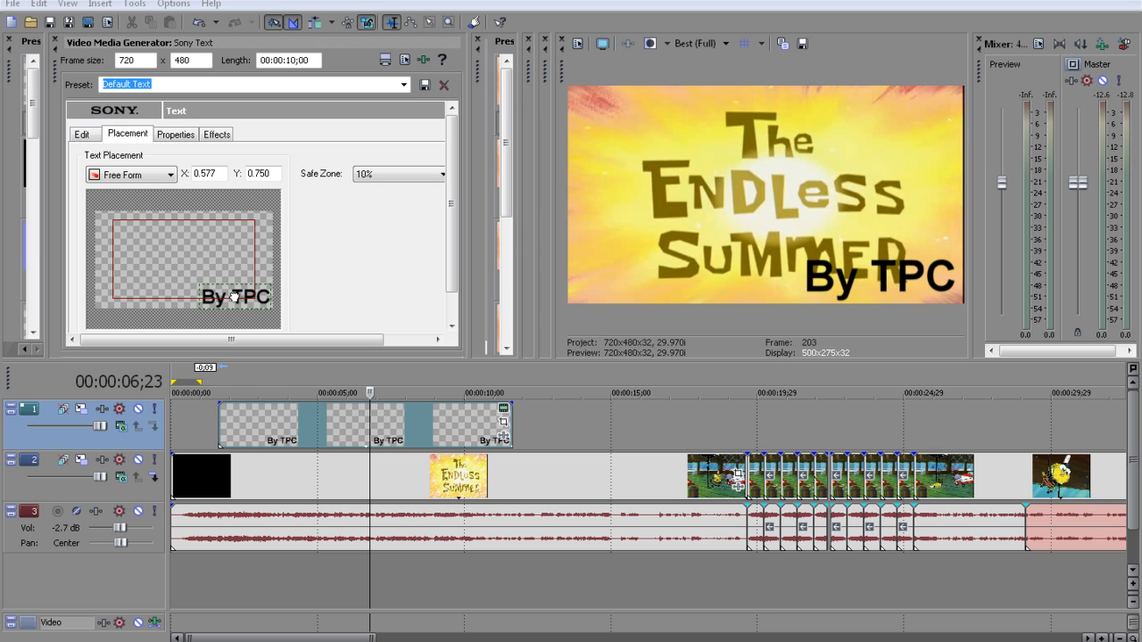
Shift the text event's pan/crop X center to about 362.9, then adjust the text placement to about X 0.585, Y 0.702
{"action": "left_click", "coordinate": [503, 425]}
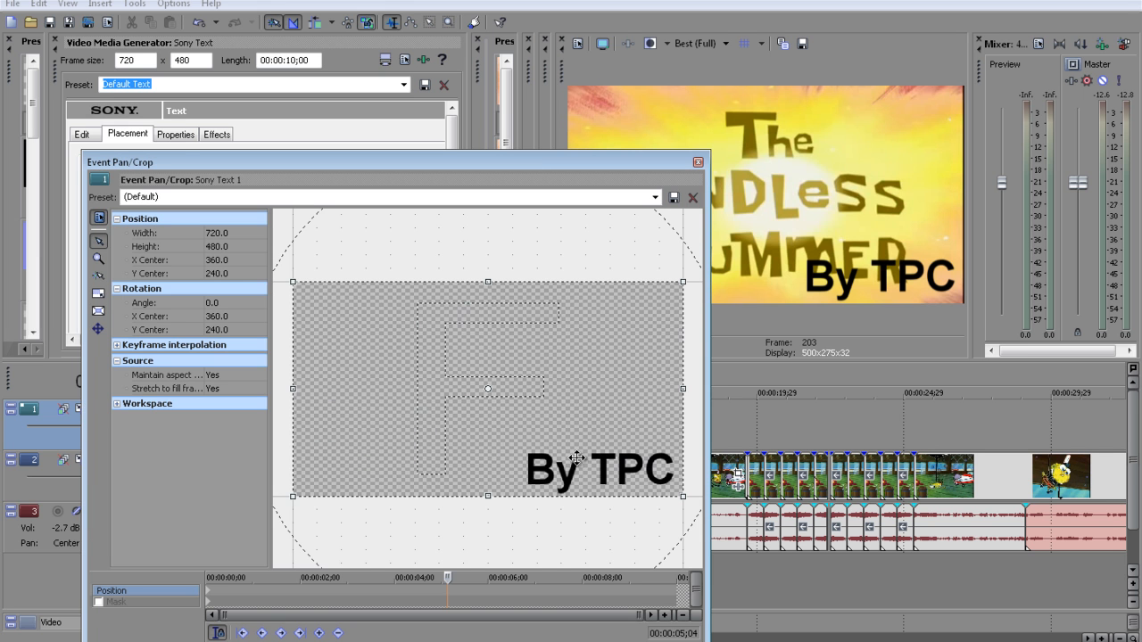
{"action": "left_click_drag", "start_coordinate": [527, 411], "coordinate": [509, 389]}
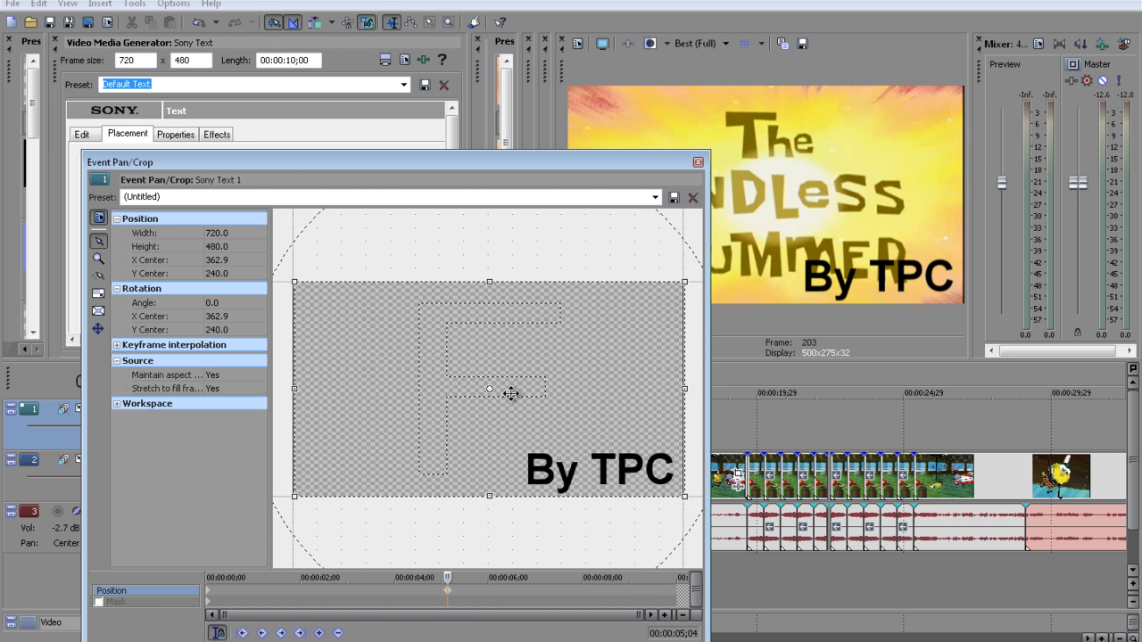
{"action": "left_click", "coordinate": [697, 164]}
{"action": "left_click_drag", "start_coordinate": [244, 302], "coordinate": [245, 297]}
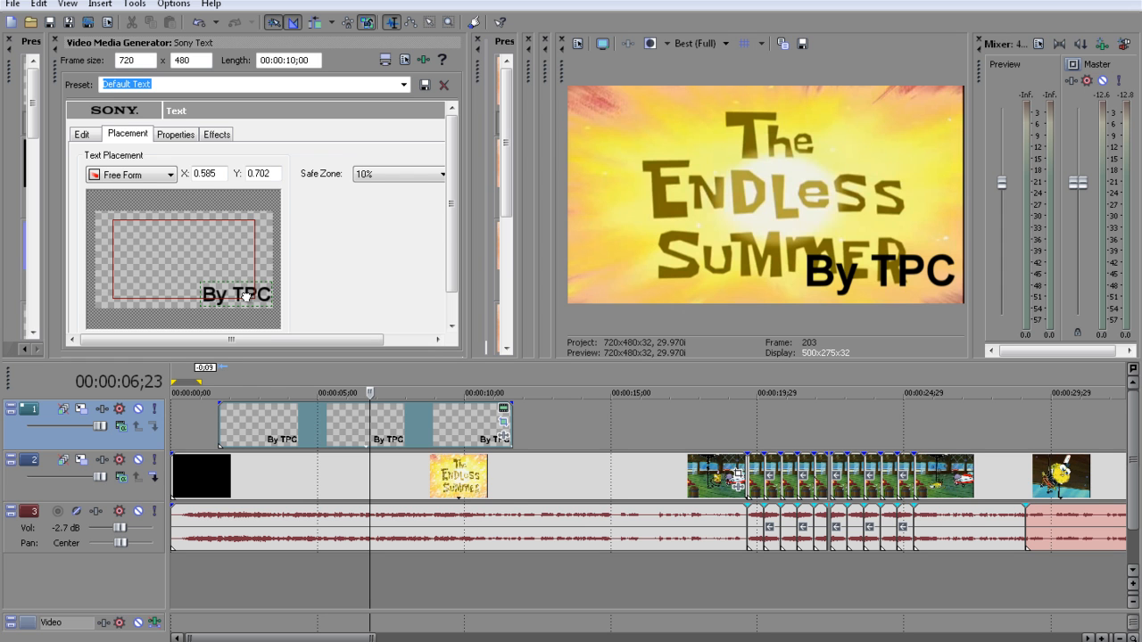
Add an outline to the text with feather 0.000 and width 1.000
{"action": "left_click", "coordinate": [177, 137]}
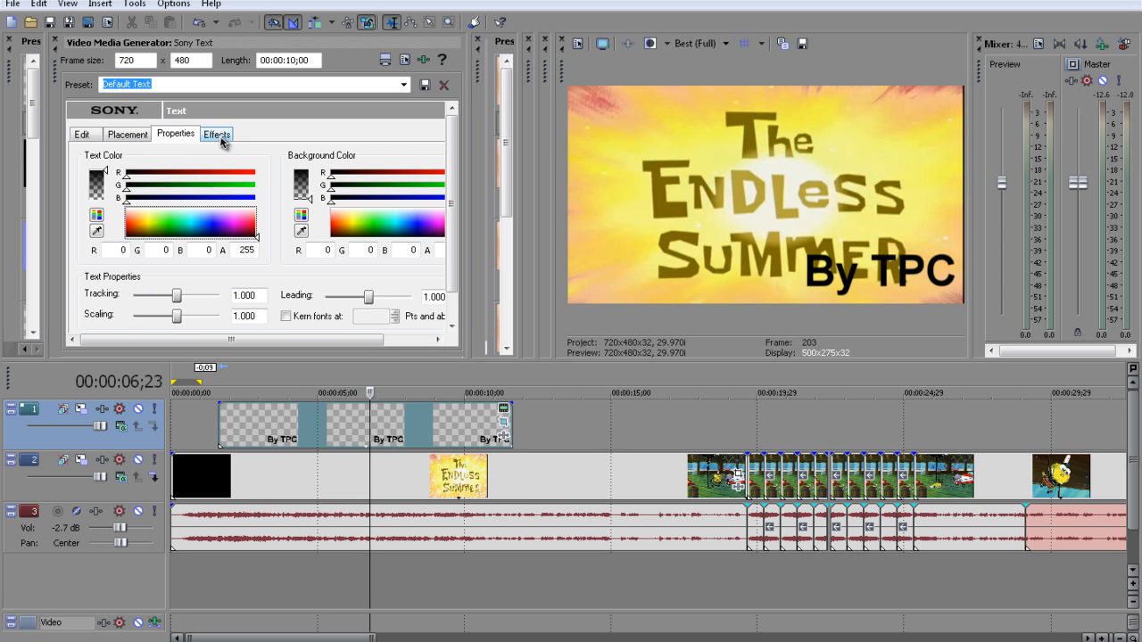
{"action": "left_click", "coordinate": [218, 137]}
{"action": "left_click", "coordinate": [89, 170]}
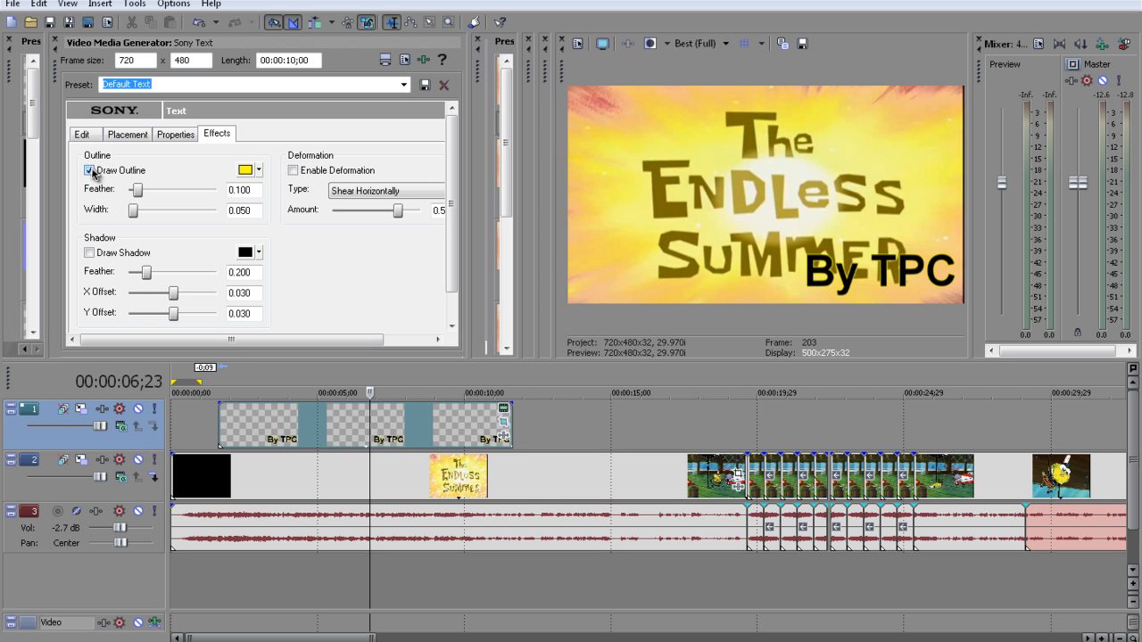
{"action": "left_click_drag", "start_coordinate": [139, 194], "coordinate": [70, 178]}
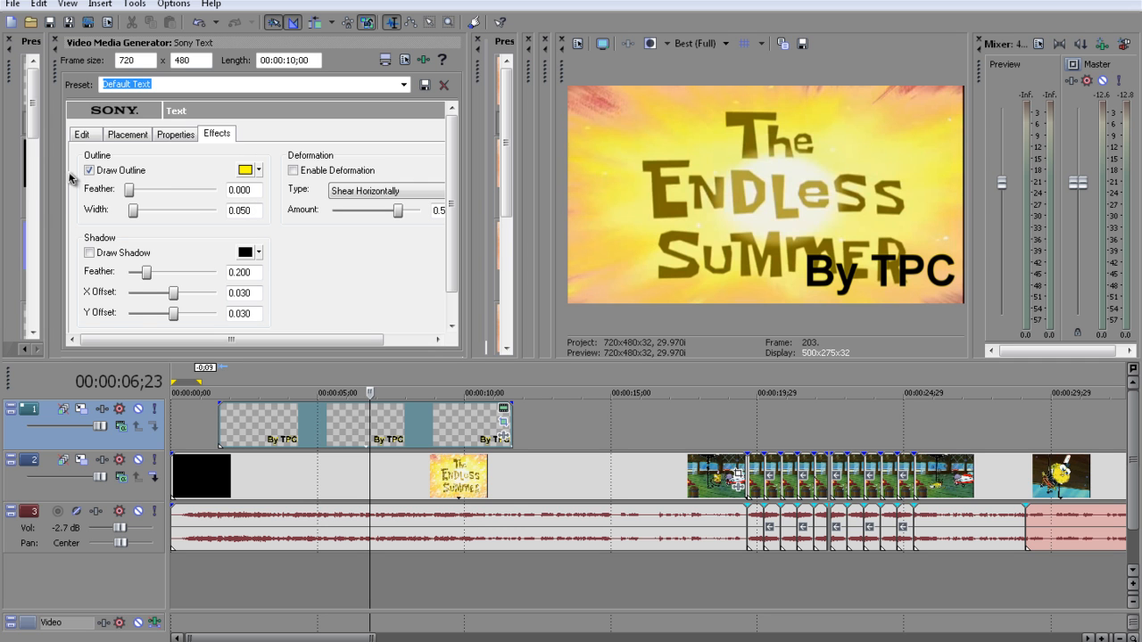
{"action": "left_click_drag", "start_coordinate": [133, 211], "coordinate": [229, 237]}
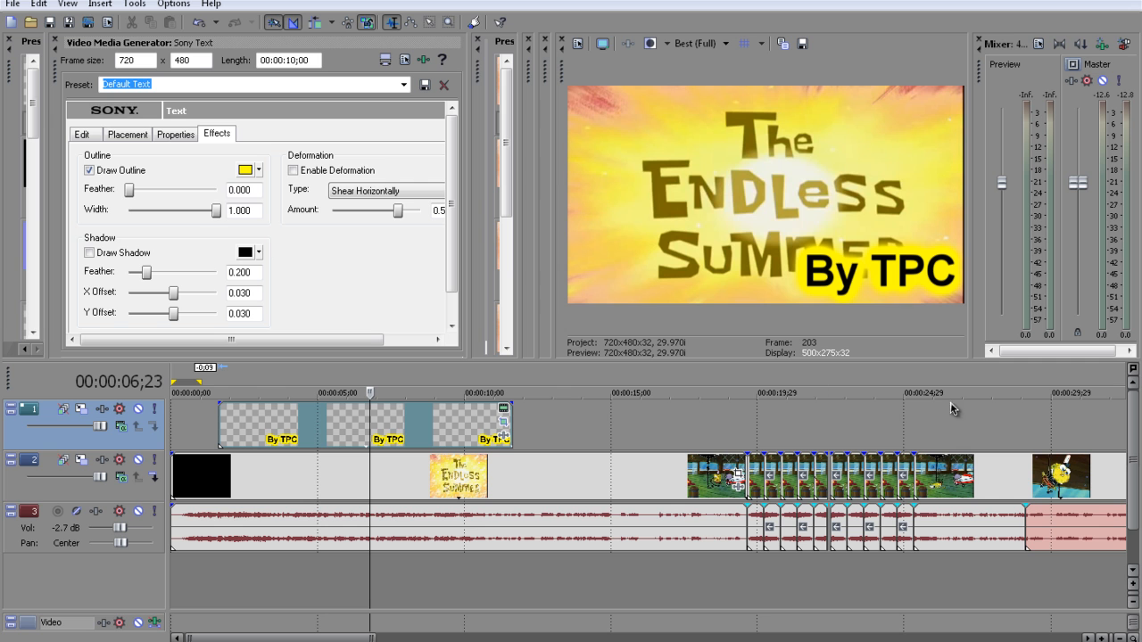
Sample a pale yellow (241, 244, 130) from the preview as the outline color and make it partly transparent
{"action": "left_click", "coordinate": [258, 171]}
{"action": "left_click", "coordinate": [248, 241]}
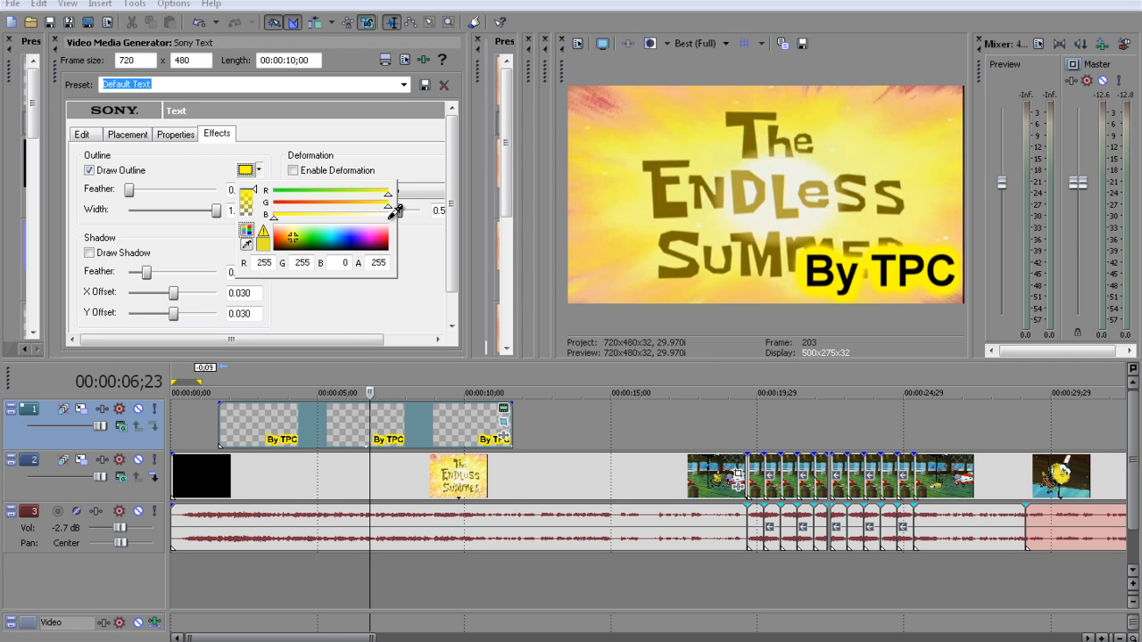
{"action": "left_click", "coordinate": [886, 157]}
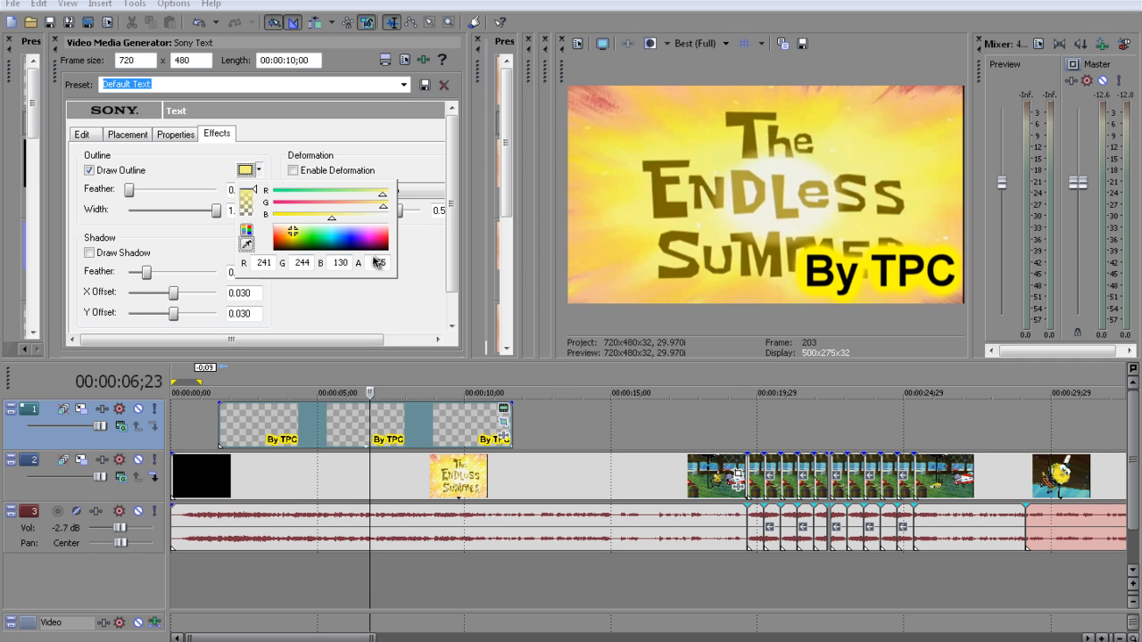
{"action": "left_click_drag", "start_coordinate": [254, 191], "coordinate": [256, 227]}
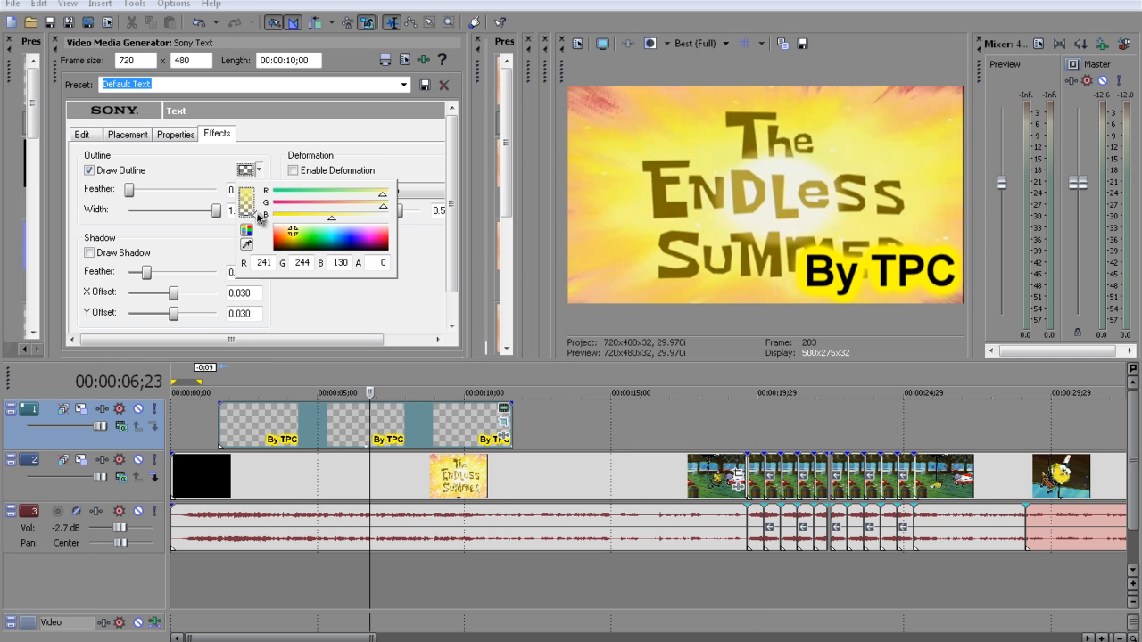
{"action": "left_click_drag", "start_coordinate": [261, 212], "coordinate": [259, 201]}
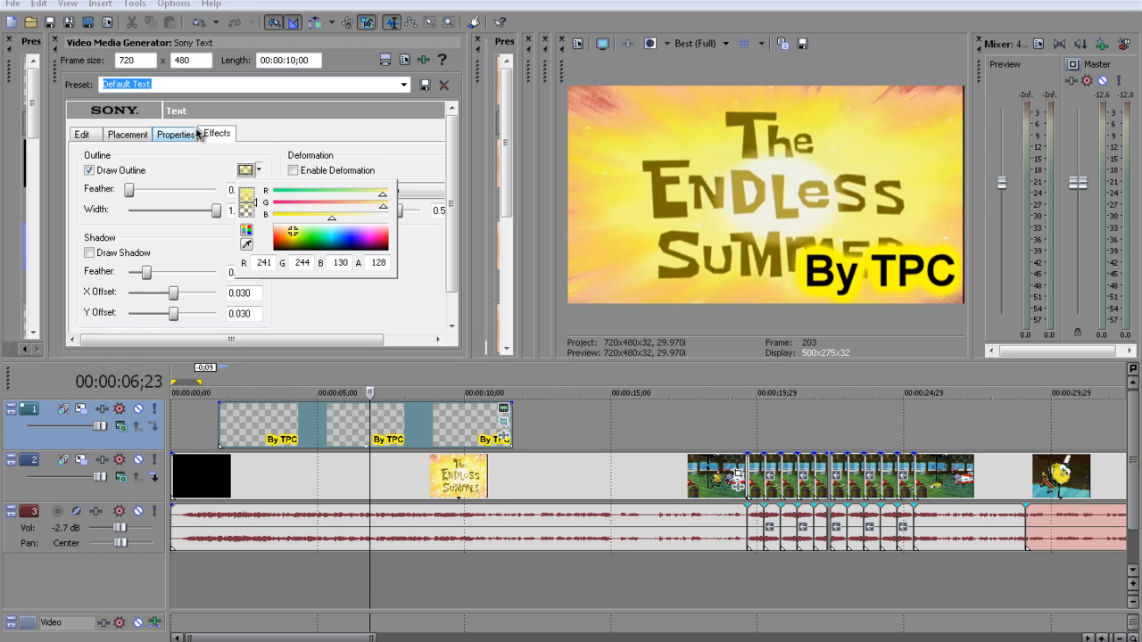
{"action": "left_click", "coordinate": [206, 172]}
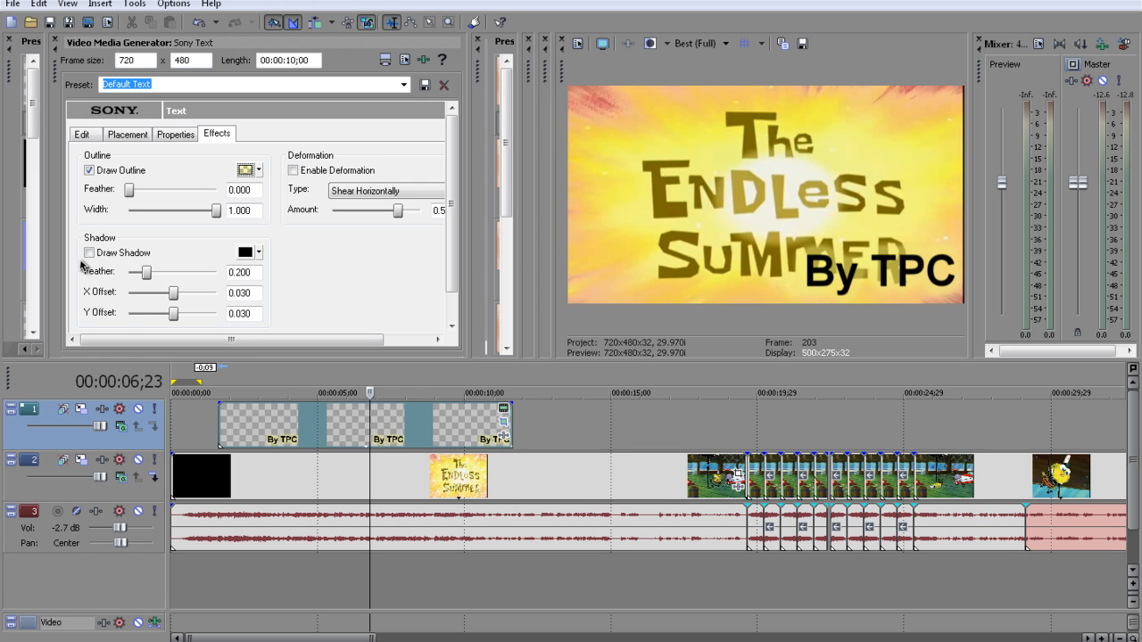
Give the text a shadow with feather 1.000 and move it to the frame's upper right, about X 0.594, Y -0.460
{"action": "left_click_drag", "start_coordinate": [146, 272], "coordinate": [232, 277]}
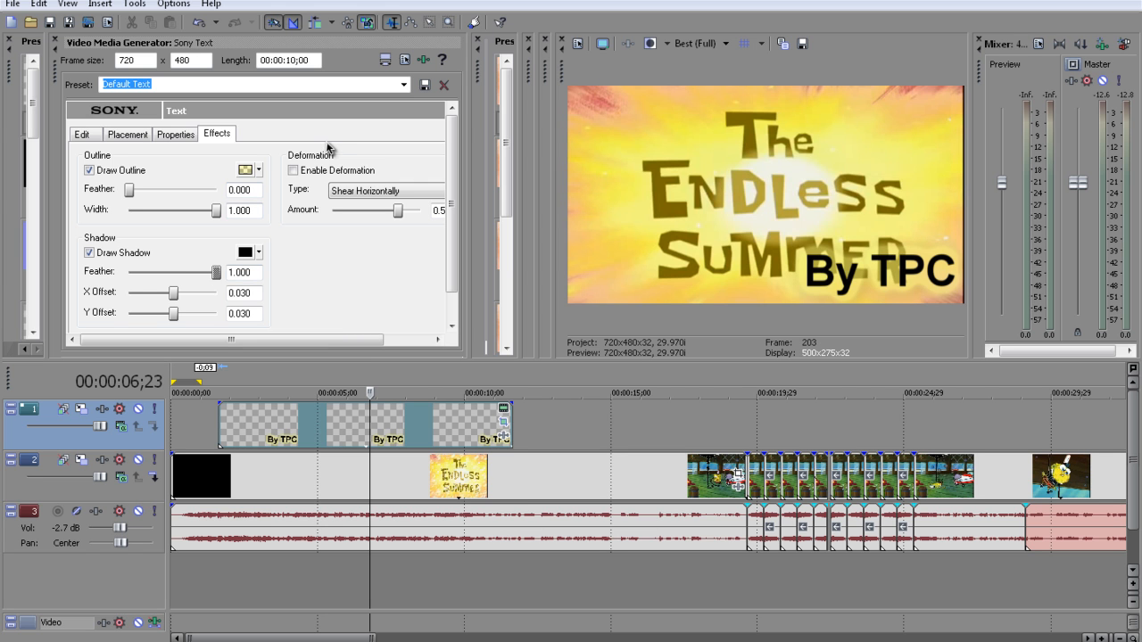
{"action": "left_click", "coordinate": [112, 136]}
{"action": "left_click_drag", "start_coordinate": [230, 296], "coordinate": [230, 237]}
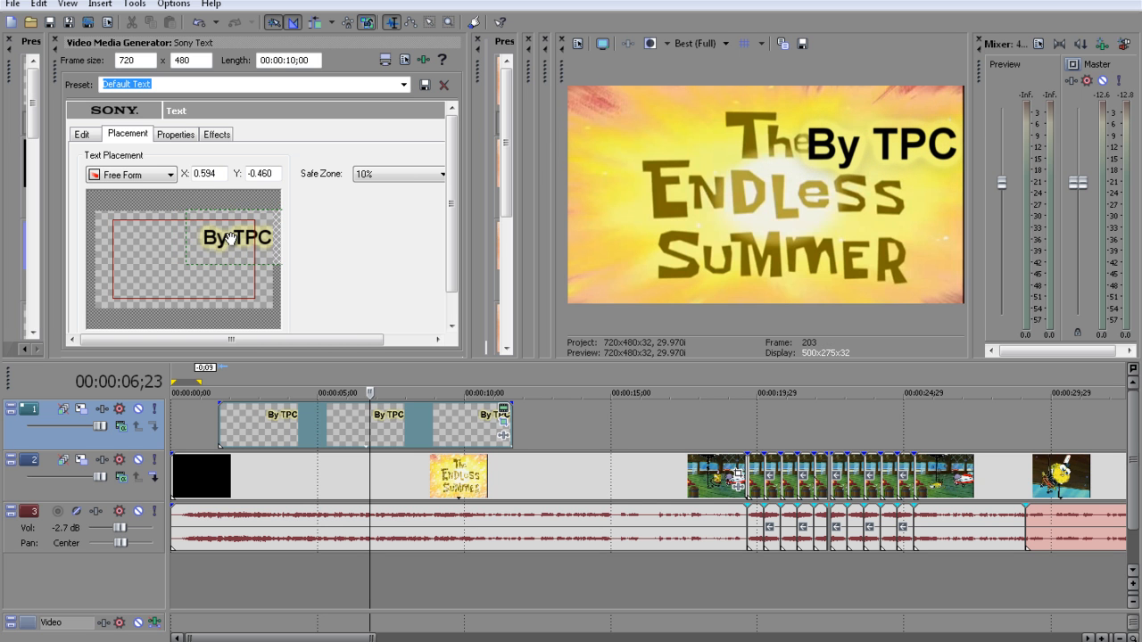